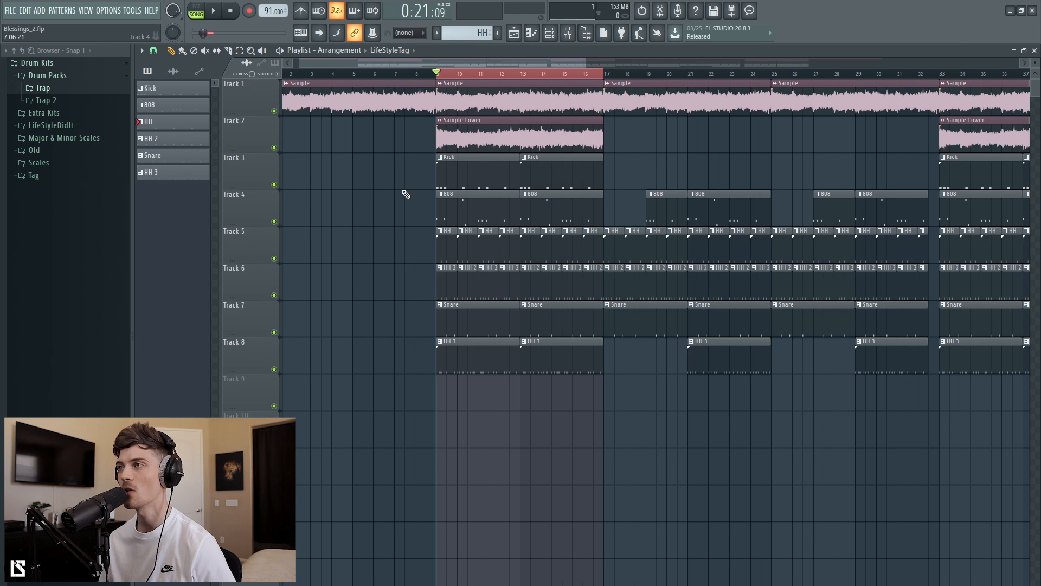
# Step: Stop playback and move the mixer window slightly up and across over the playlist
pyautogui.scroll(2, 721, 184)
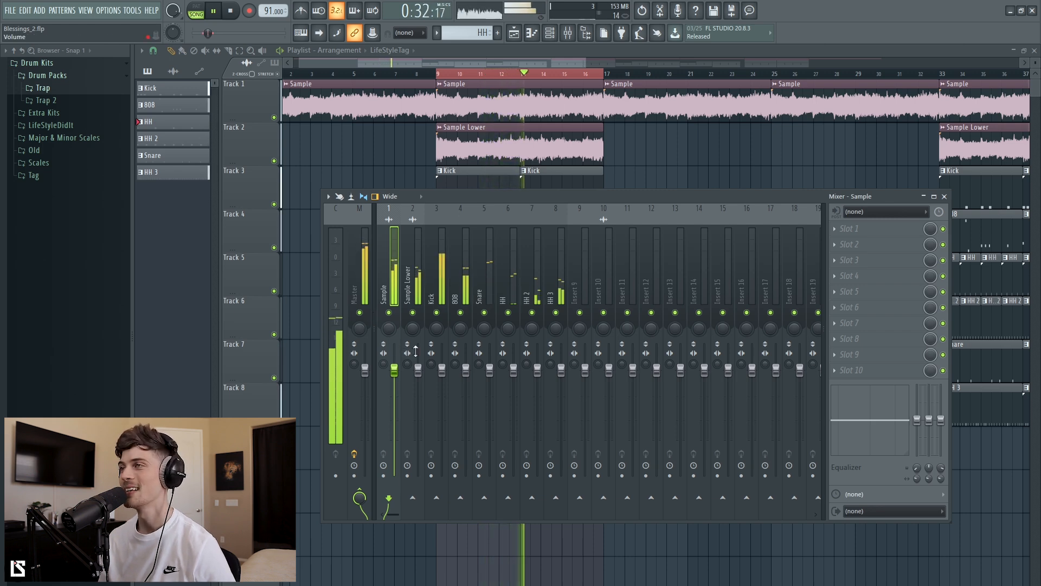
pyautogui.press('space')
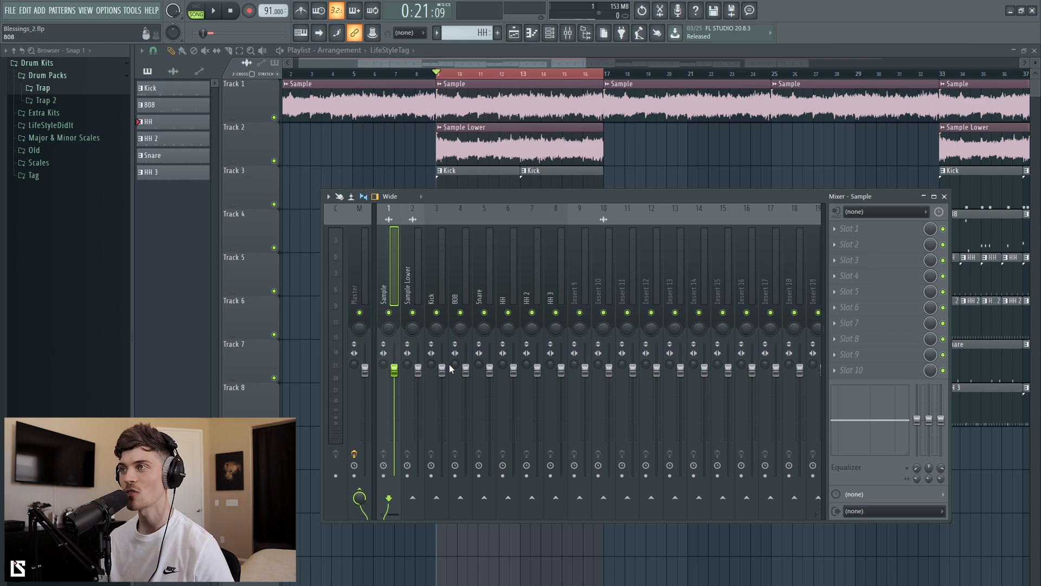
pyautogui.moveTo(450, 197); pyautogui.dragTo(450, 189)
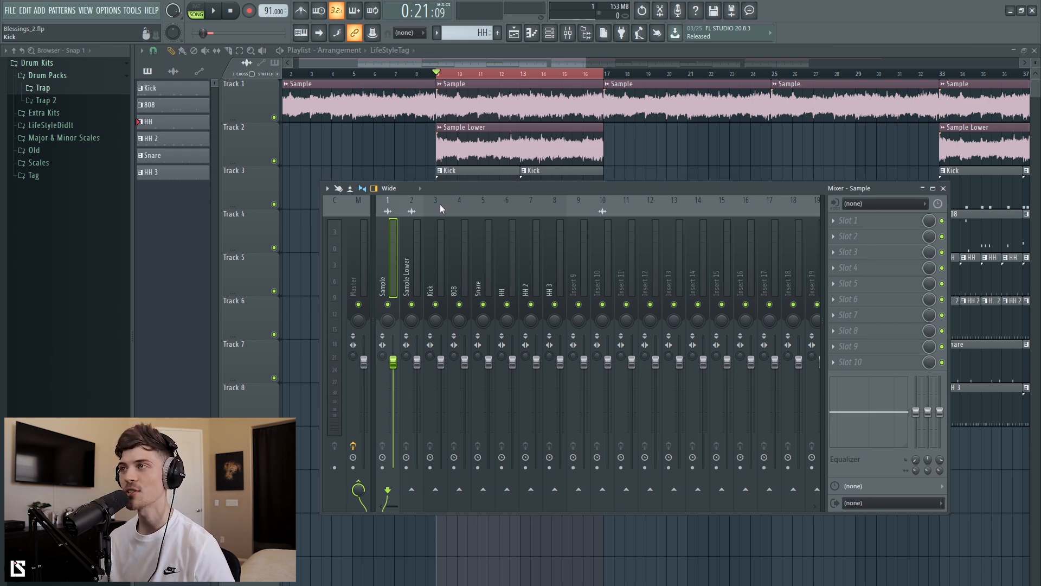
pyautogui.moveTo(451, 189); pyautogui.dragTo(462, 190)
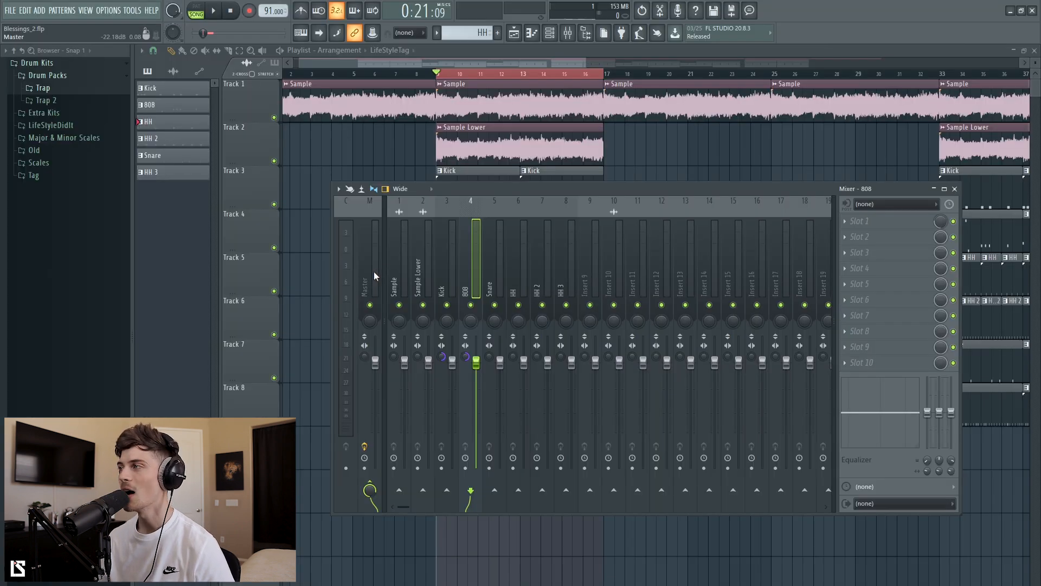
# Step: Inspect the Fruity parametric EQ 2 curve on the Master track and close the plugin window
pyautogui.click(374, 277)
pyautogui.click(894, 222)
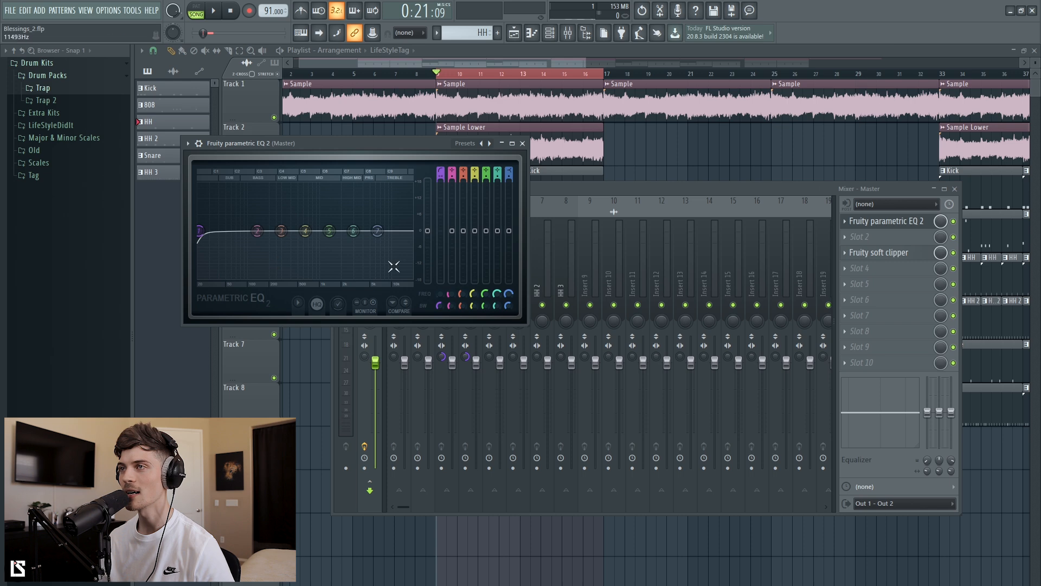
pyautogui.click(524, 144)
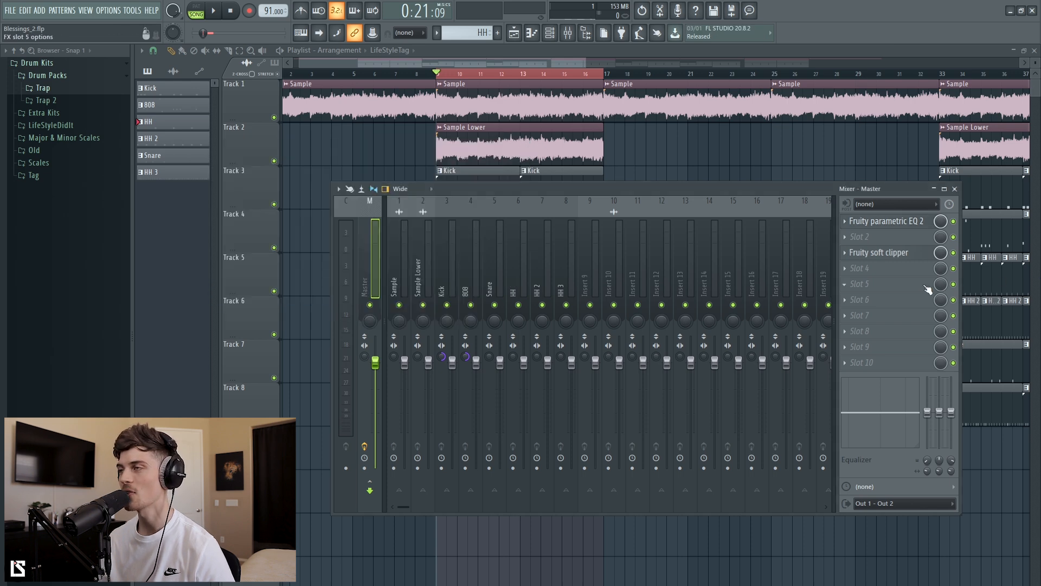
# Step: Audition the Sample and Sample Lower mixer tracks in solo, and bring all tracks back in
pyautogui.click(401, 282)
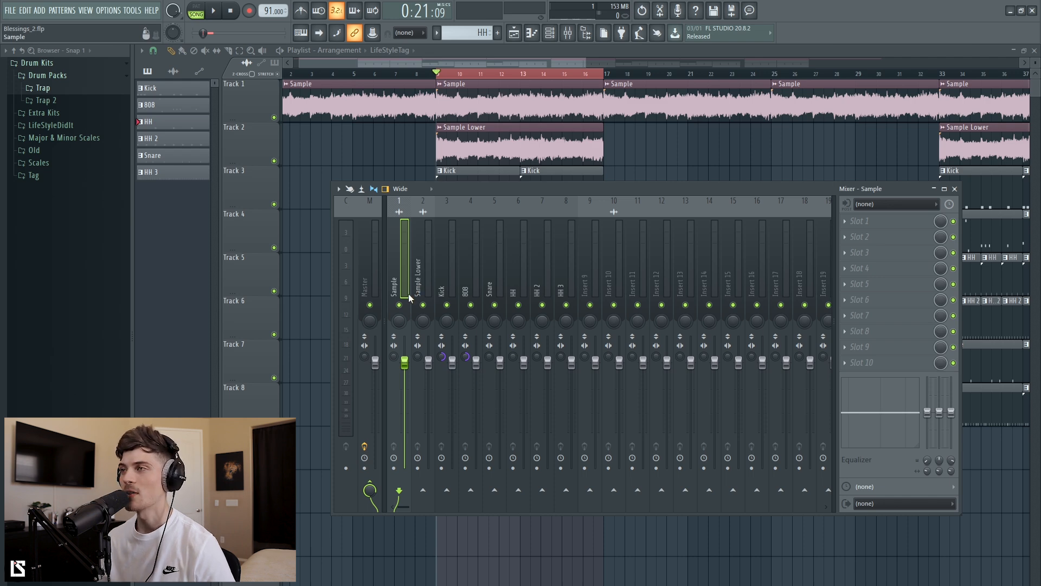
pyautogui.rightClick(401, 305)
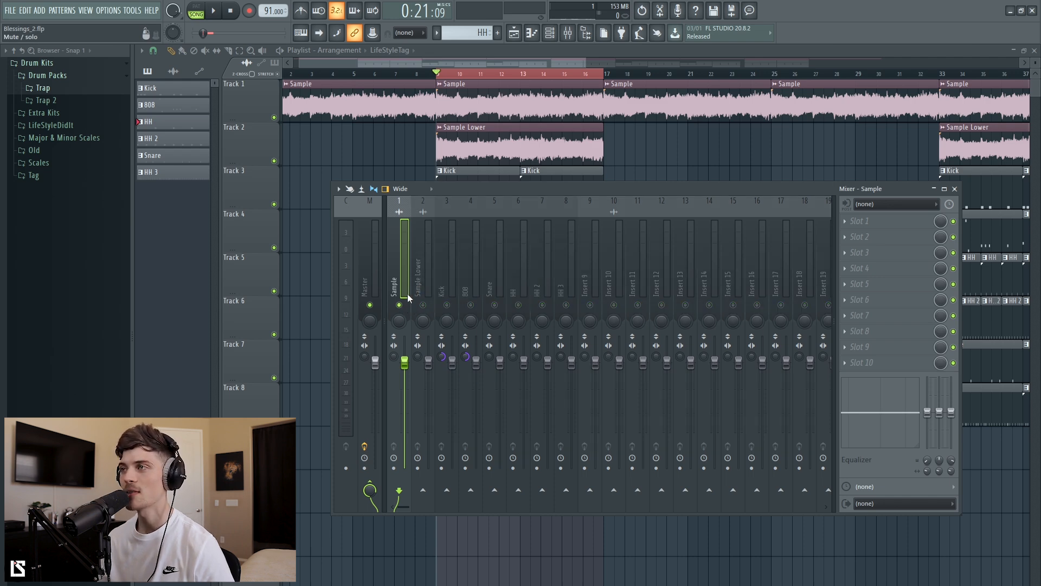
pyautogui.click(425, 298)
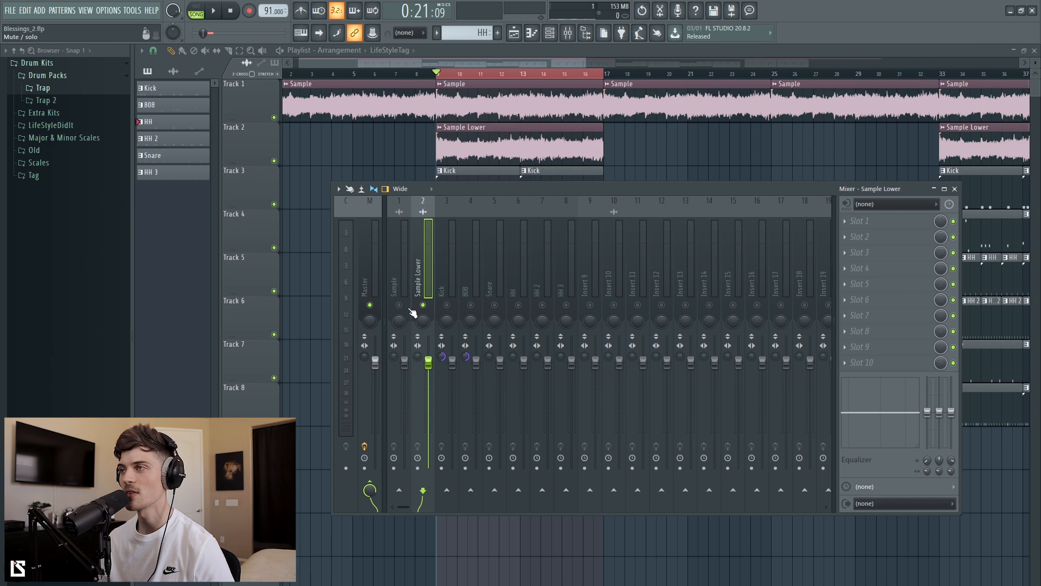
pyautogui.press('space')
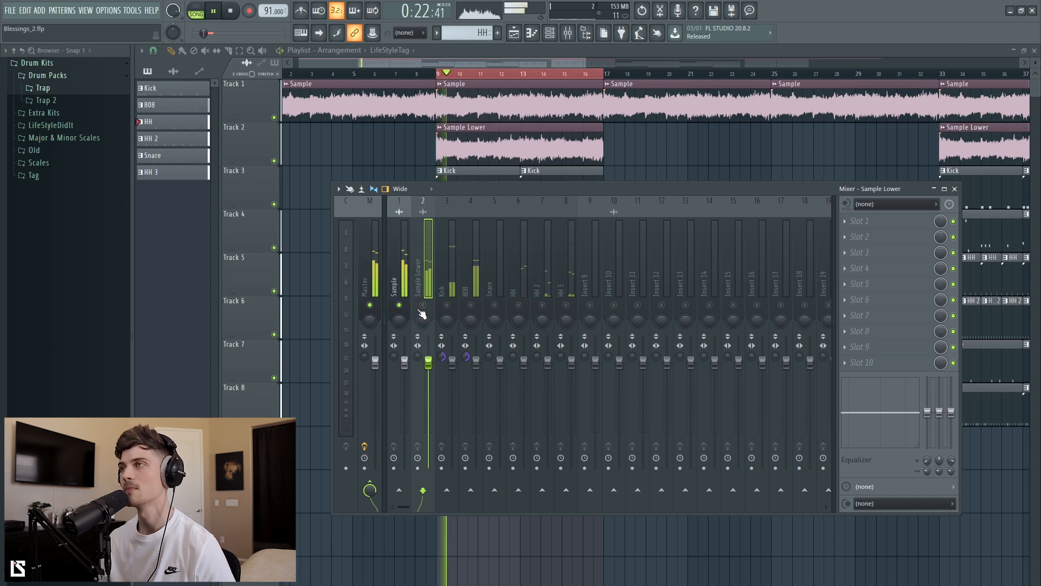
pyautogui.rightClick(423, 305)
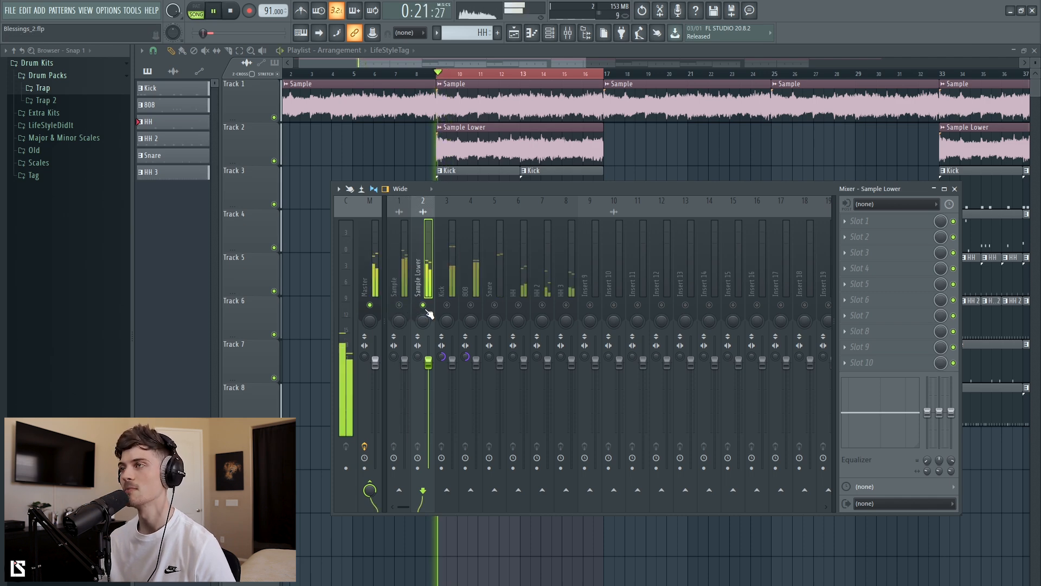
pyautogui.press('space')
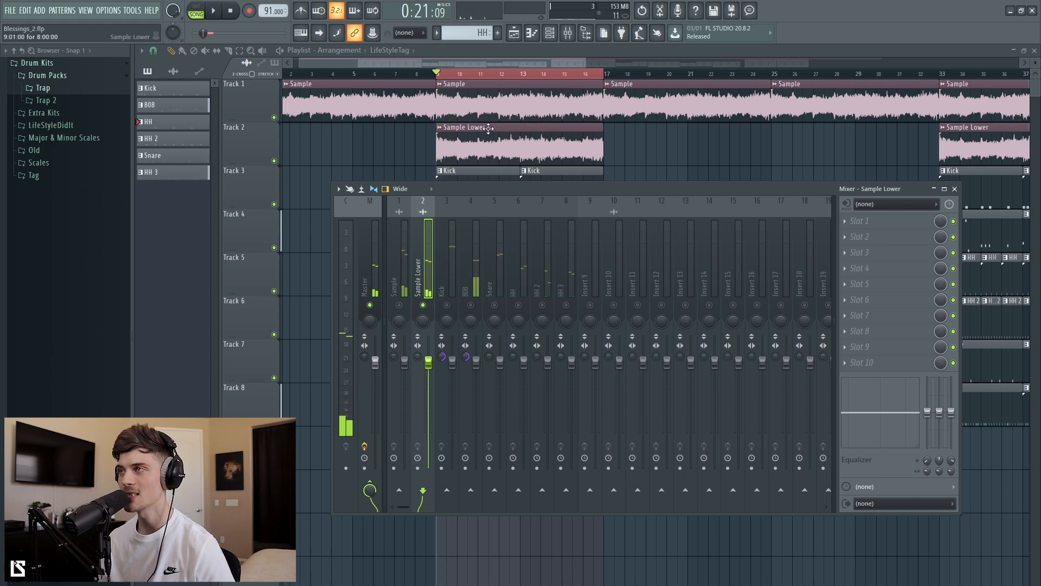
pyautogui.rightClick(448, 304)
pyautogui.rightClick(447, 305)
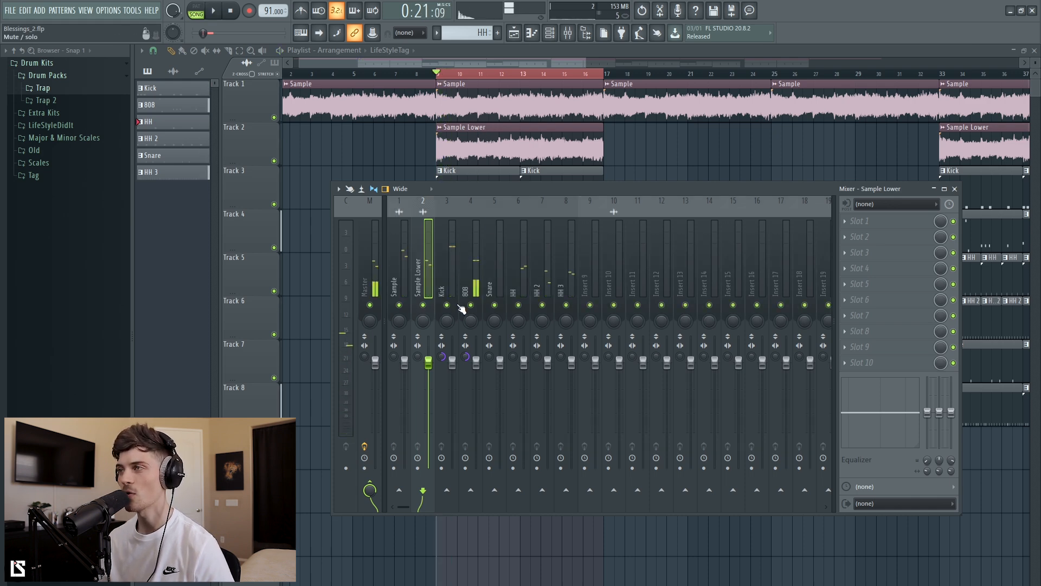
# Step: Play the full loop and watch the levels of the Master and the individual mixer tracks
pyautogui.click(518, 273)
pyautogui.click(611, 276)
pyautogui.click(424, 282)
pyautogui.click(442, 290)
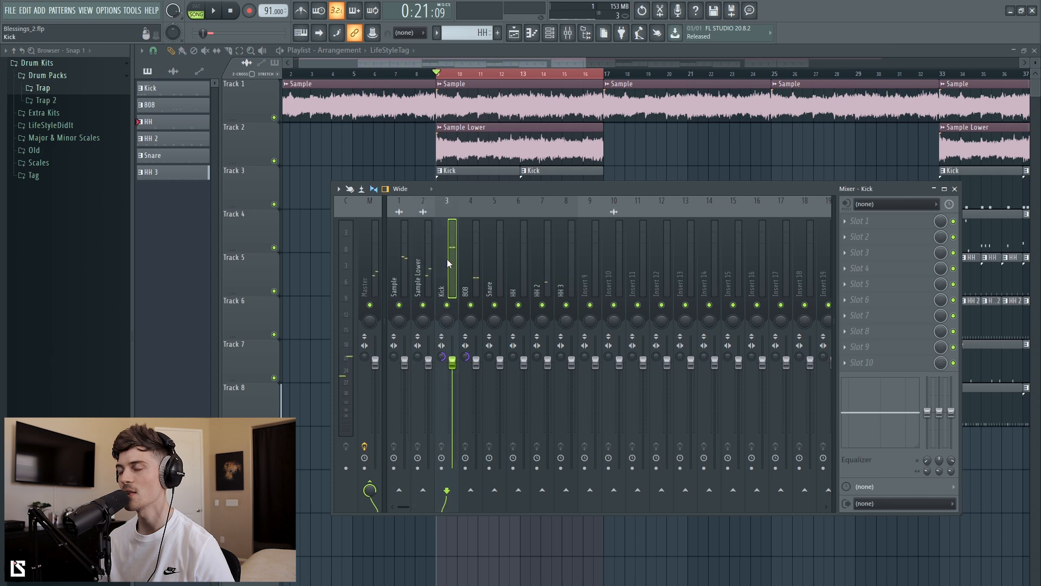
pyautogui.press('space')
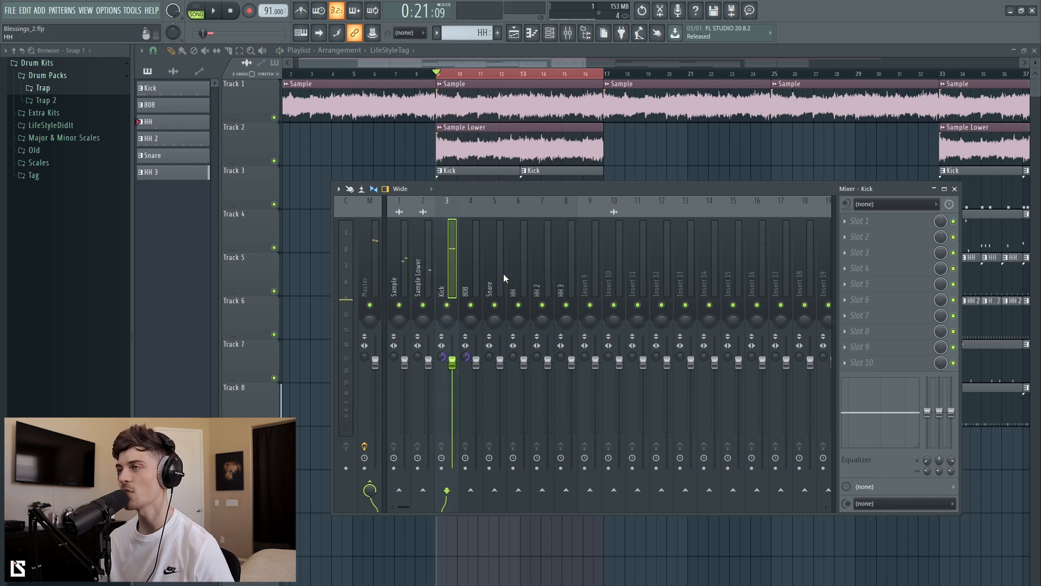
pyautogui.click(373, 270)
pyautogui.press('space')
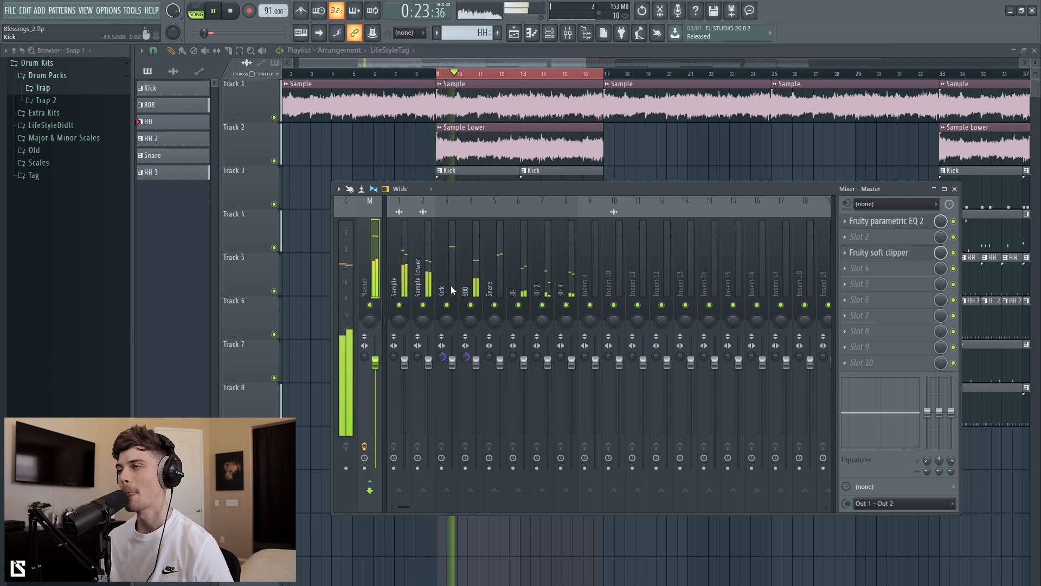
pyautogui.press('space')
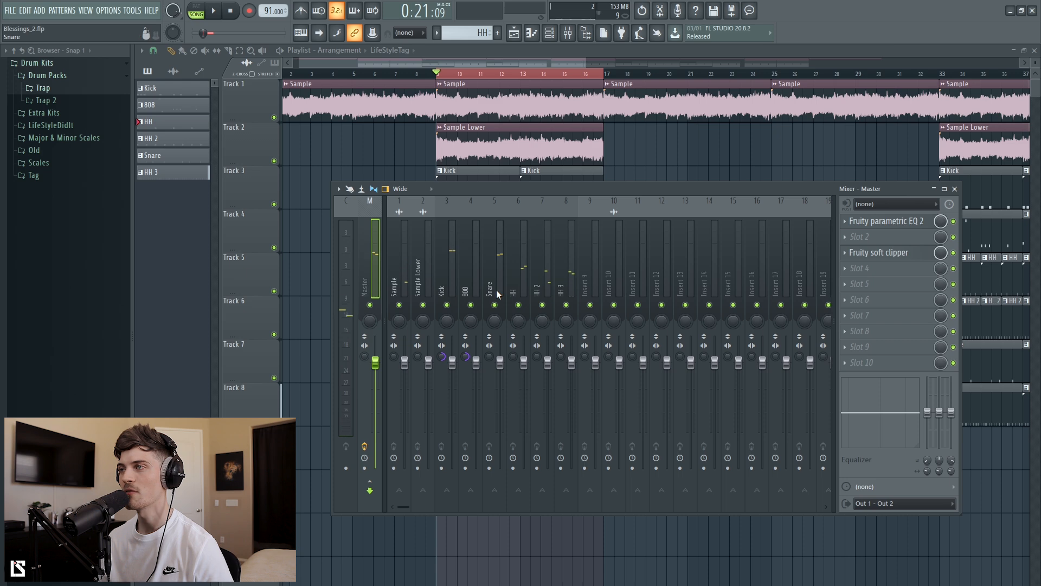
# Step: Load the Waves Q10 Stereo equalizer into the first effect slot of the Sample mixer track and reposition its window
pyautogui.press('Right')
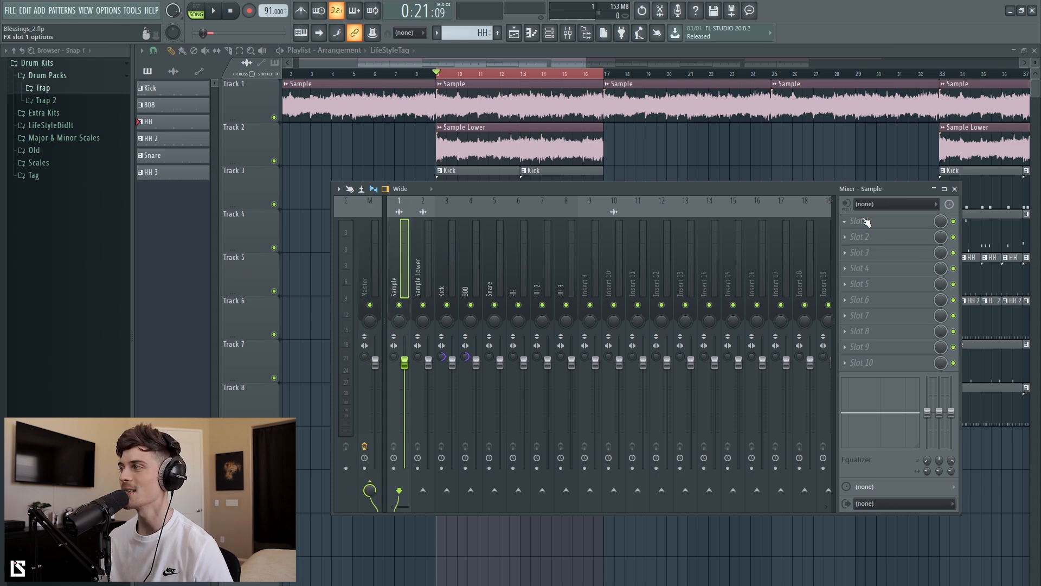
pyautogui.click(865, 221)
pyautogui.moveTo(993, 426)
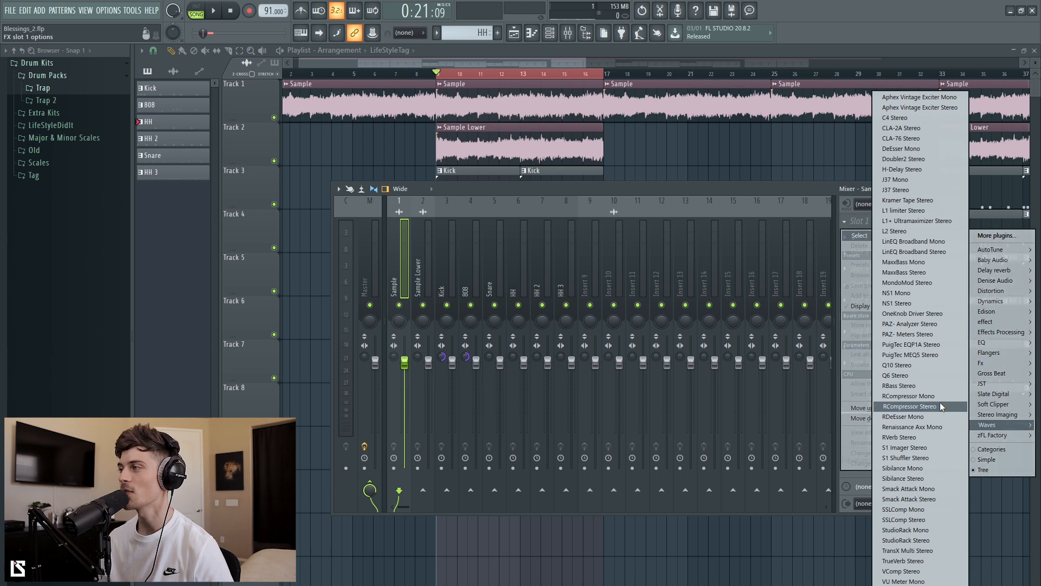
pyautogui.click(891, 365)
pyautogui.moveTo(332, 157); pyautogui.dragTo(434, 170)
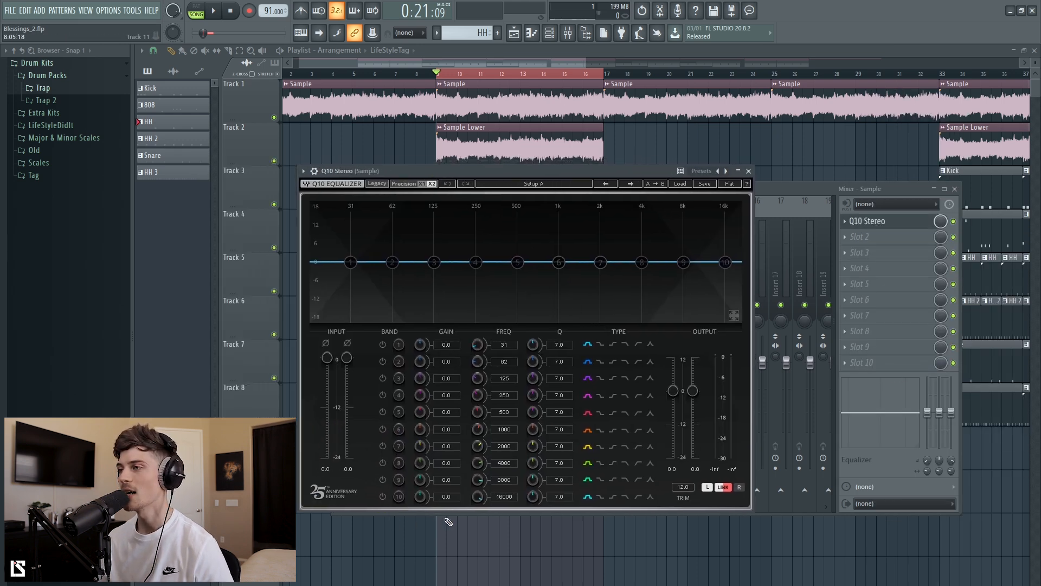
# Step: Make band 10 of the Q10 a low-pass filter and lower its frequency to 1943 Hz
pyautogui.click(627, 498)
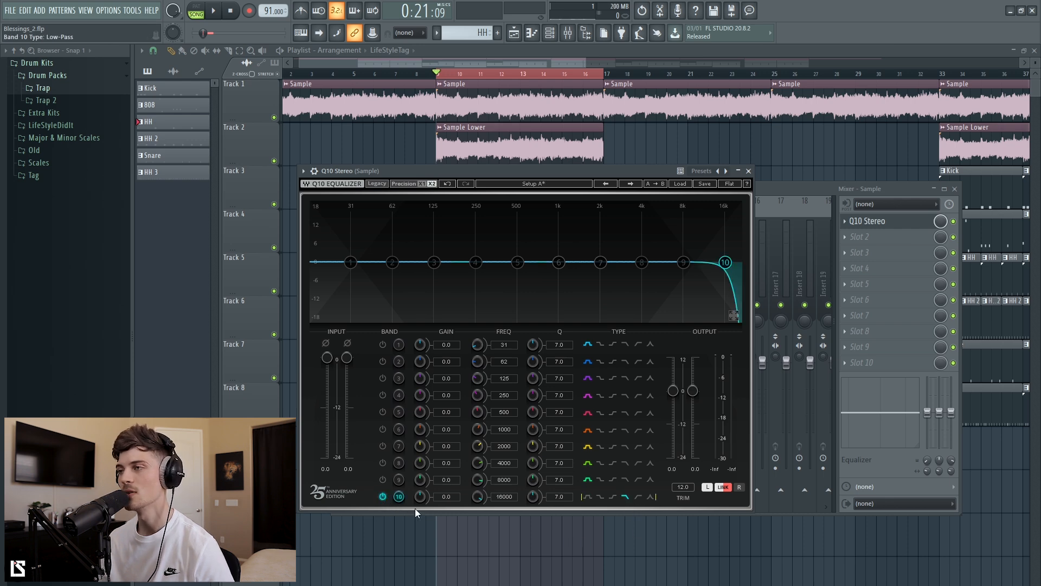
pyautogui.moveTo(478, 496)
pyautogui.mouseDown()
pyautogui.moveTo(477, 520)
pyautogui.moveTo(477, 502)
pyautogui.mouseUp()
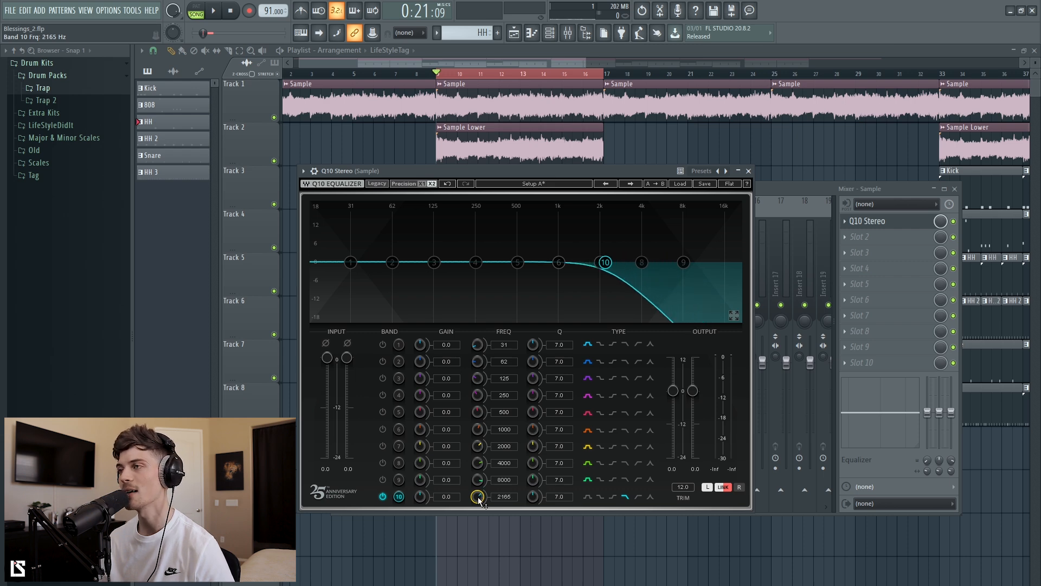
pyautogui.press('space')
# Step: Mute the Sample Lower mixer track and select the Sample track
pyautogui.press('F9')
pyautogui.press('space')
pyautogui.click(423, 305)
pyautogui.click(400, 285)
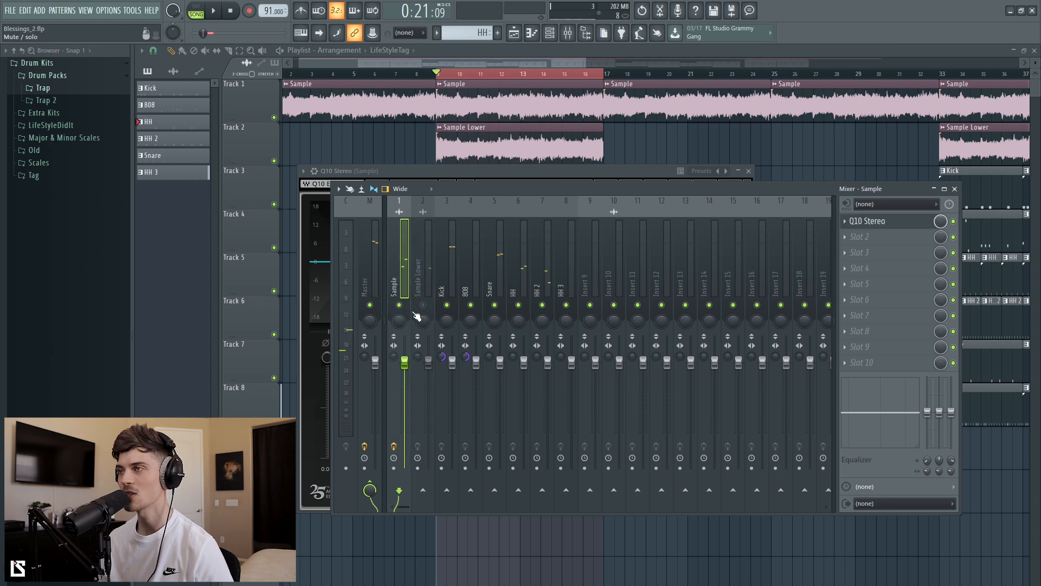
# Step: Reopen the Sample track's Q10 and lower the band 10 low-pass frequency to 1769 Hz during playback
pyautogui.click(882, 221)
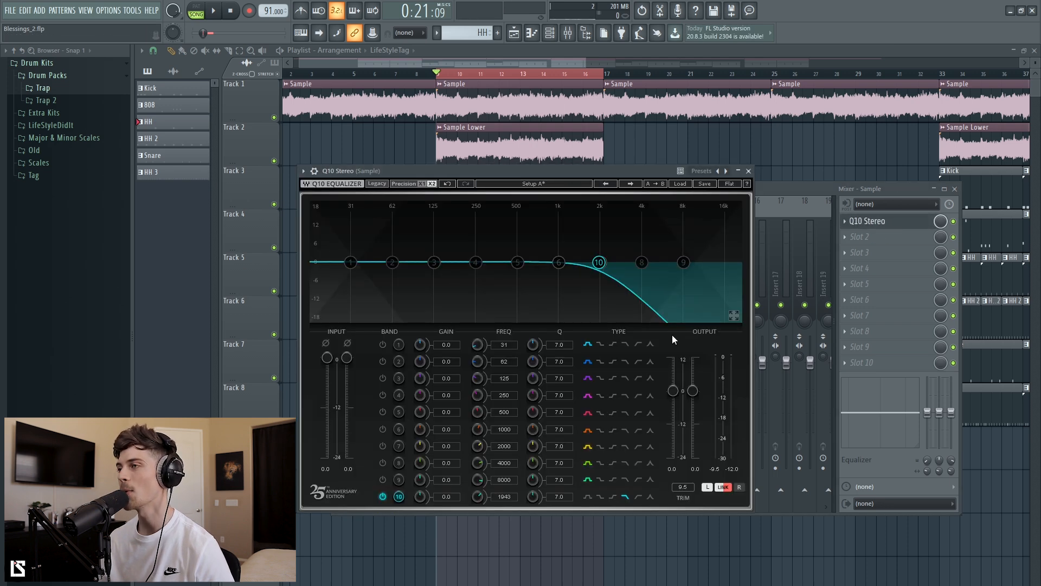
pyautogui.press('space')
pyautogui.moveTo(481, 504); pyautogui.dragTo(480, 506)
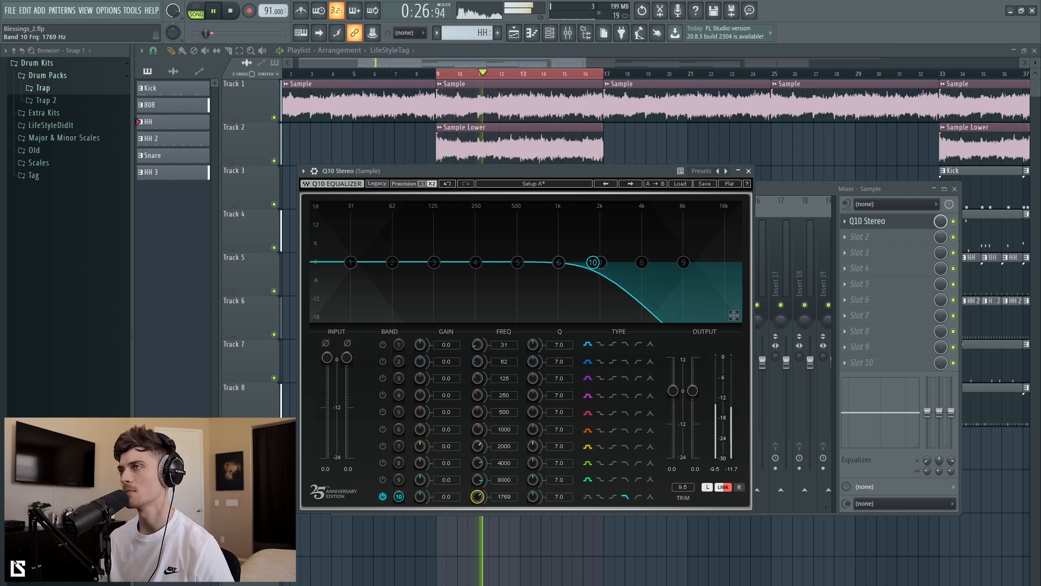
# Step: Enable band 1 of the Q10 as a high-pass filter and set its frequency to 54 Hz
pyautogui.moveTo(446, 174); pyautogui.dragTo(501, 169)
pyautogui.click(439, 340)
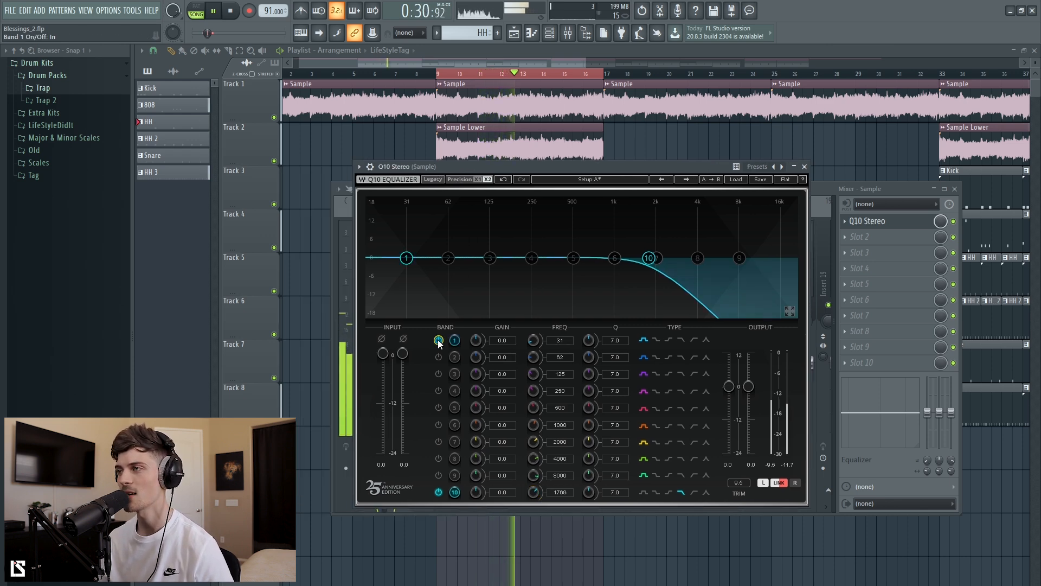
pyautogui.click(692, 340)
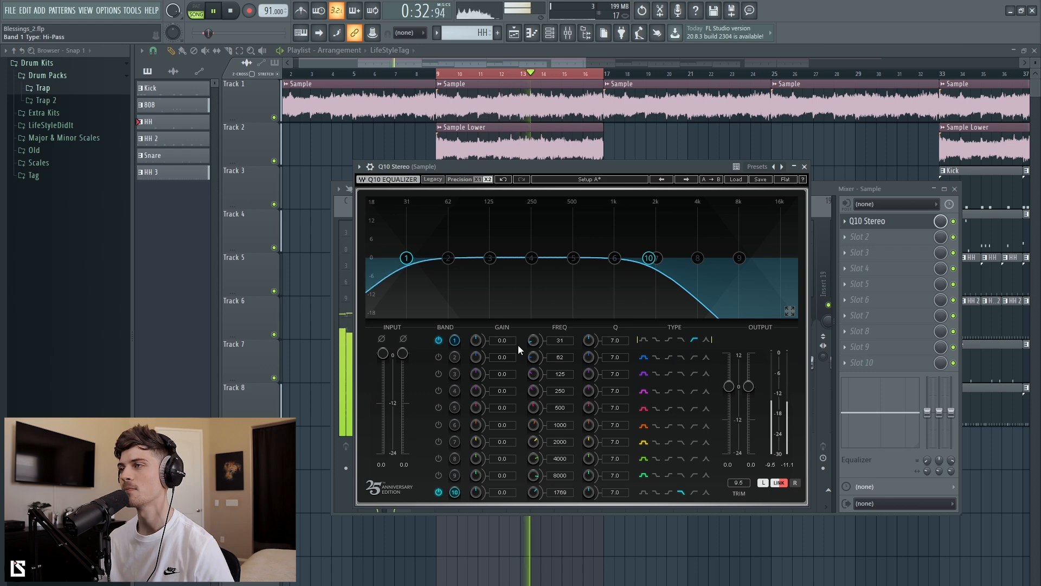
pyautogui.moveTo(531, 340); pyautogui.dragTo(532, 335)
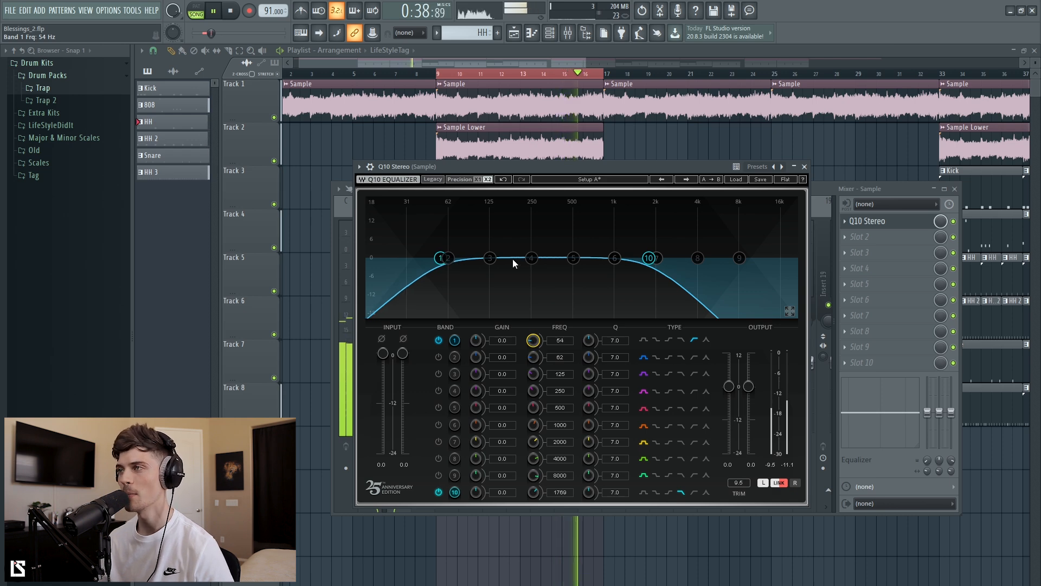
# Step: Boost band 3 by about 16 dB, narrow its Q to about 26 and tune it to 343 Hz while listening for resonance
pyautogui.moveTo(490, 258); pyautogui.dragTo(555, 202)
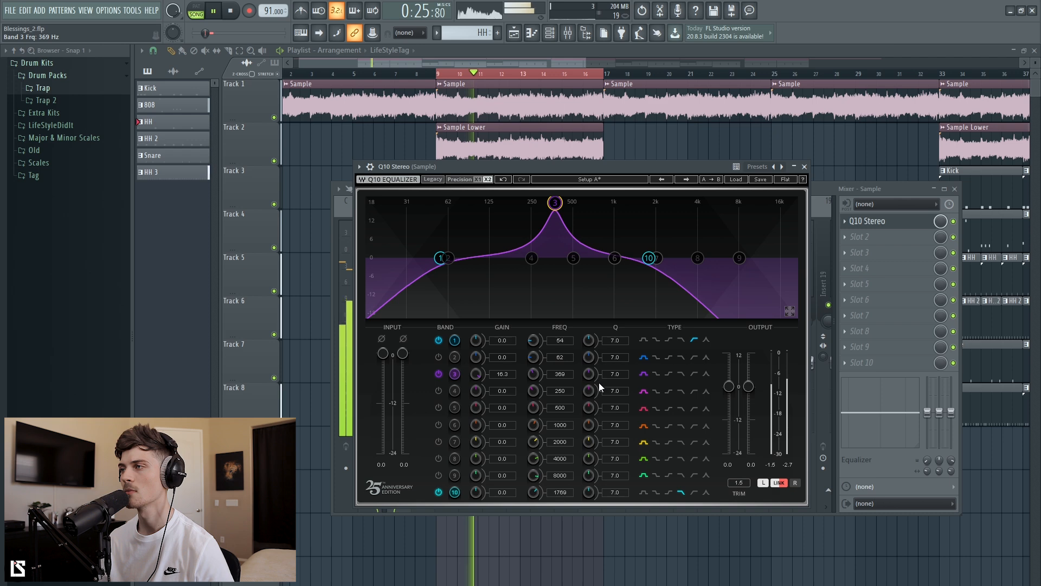
pyautogui.moveTo(589, 374); pyautogui.dragTo(589, 351)
pyautogui.press('space')
pyautogui.press('space')
pyautogui.moveTo(555, 202)
pyautogui.mouseDown()
pyautogui.moveTo(535, 203)
pyautogui.moveTo(567, 202)
pyautogui.moveTo(551, 202)
pyautogui.mouseUp()
pyautogui.press('space')
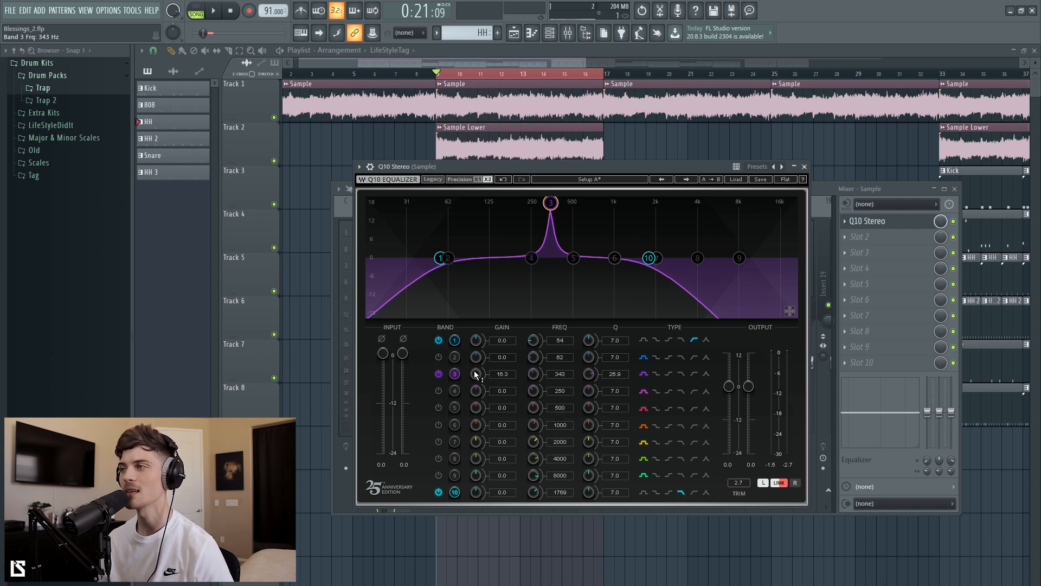
# Step: Set the band 3 gain to -3.0 dB and raise the band 10 low-pass frequency to 1861 Hz
pyautogui.moveTo(475, 374); pyautogui.dragTo(475, 388)
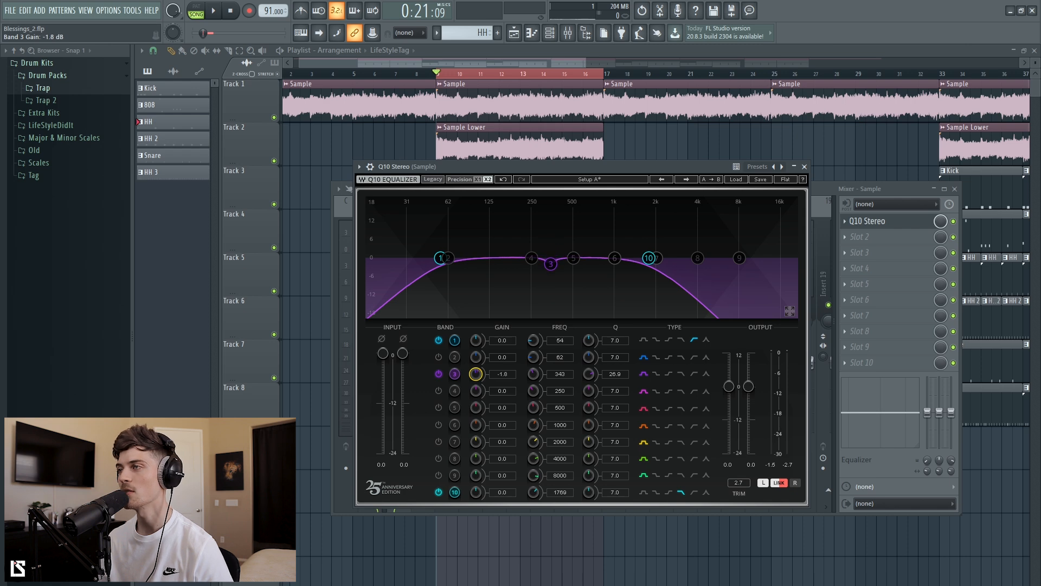
pyautogui.press('space')
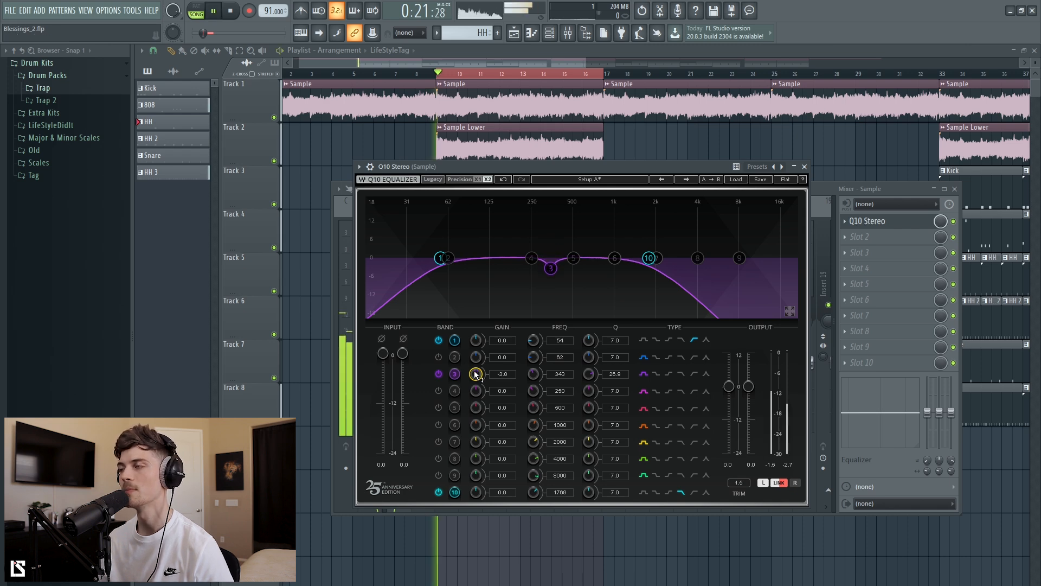
pyautogui.moveTo(648, 257); pyautogui.dragTo(652, 257)
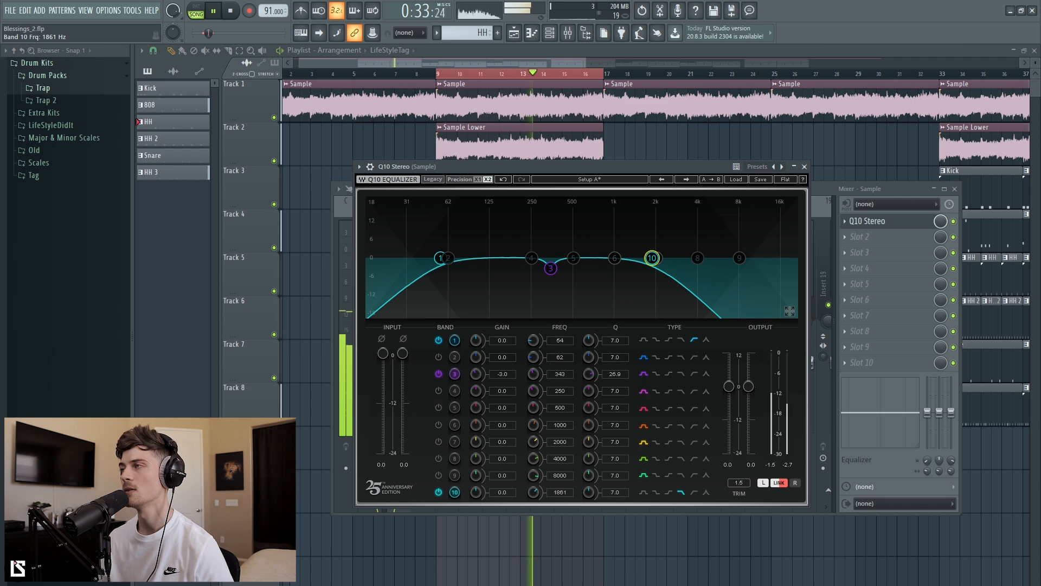
# Step: Close the Q10 and compare the loop with the Sample track's equalizer bypassed and enabled
pyautogui.click(804, 167)
pyautogui.press('space')
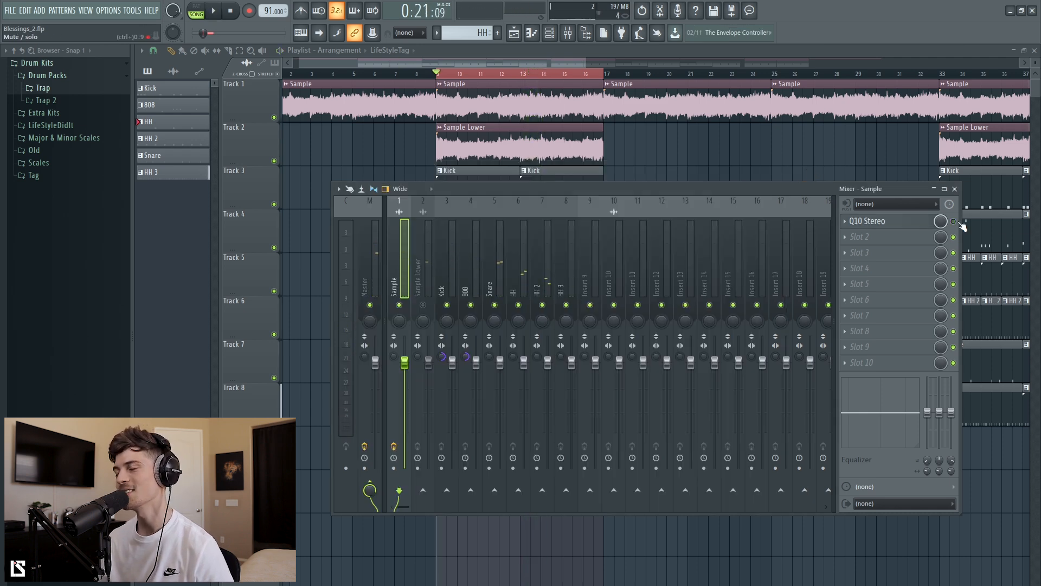
pyautogui.press('space')
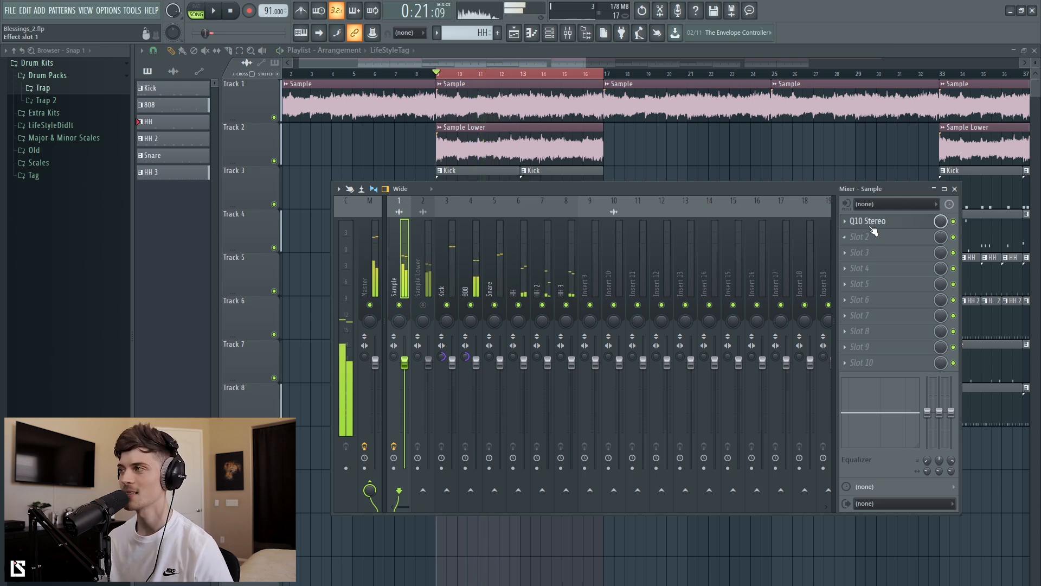
# Step: Add Fruity Reeverb 2 to the Sample track's second effect slot and pull its dry level all the way down
pyautogui.press('space')
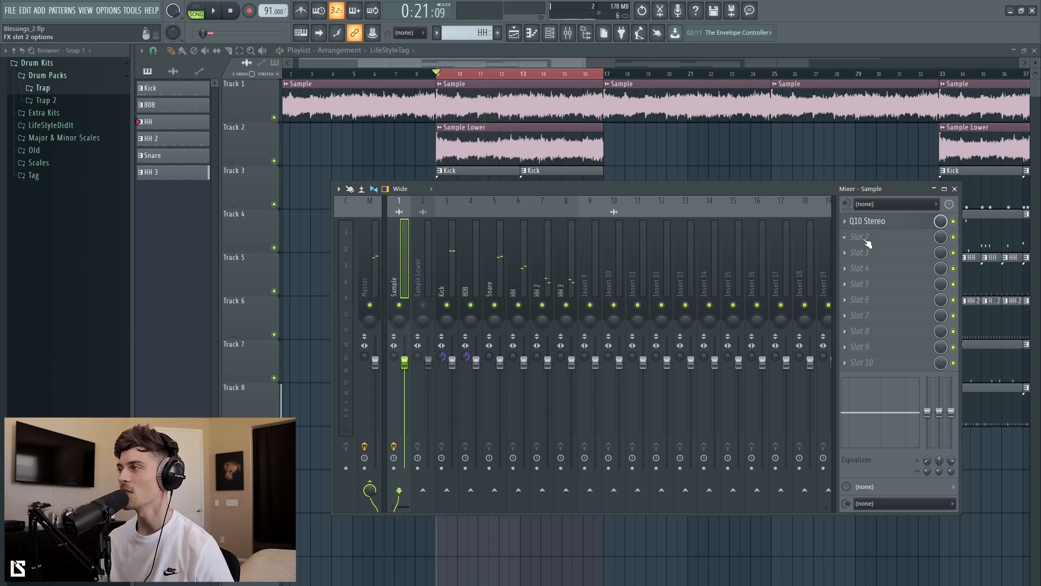
pyautogui.click(866, 239)
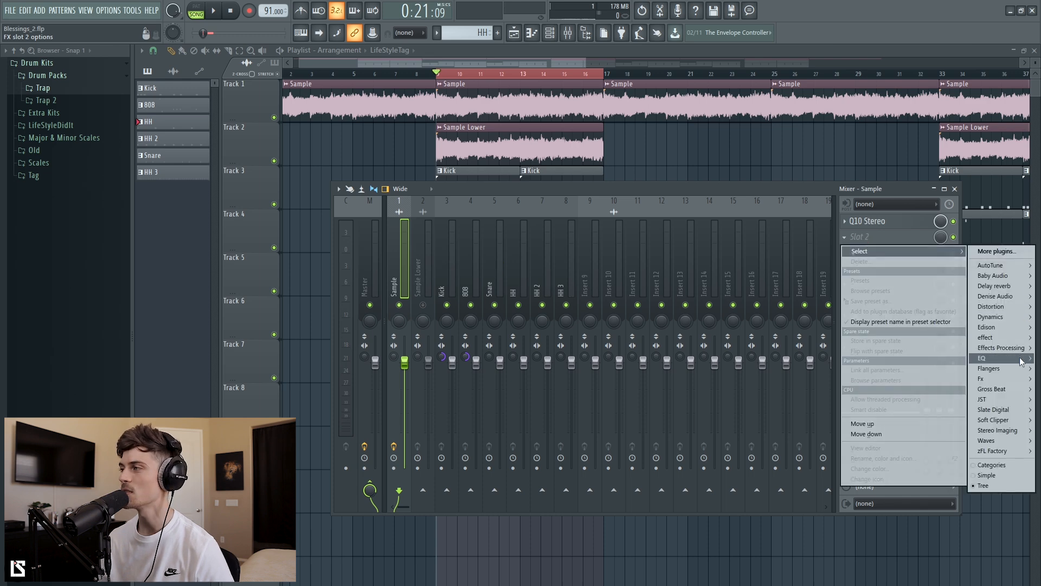
pyautogui.moveTo(1014, 286)
pyautogui.click(933, 307)
pyautogui.moveTo(453, 193); pyautogui.dragTo(453, 221)
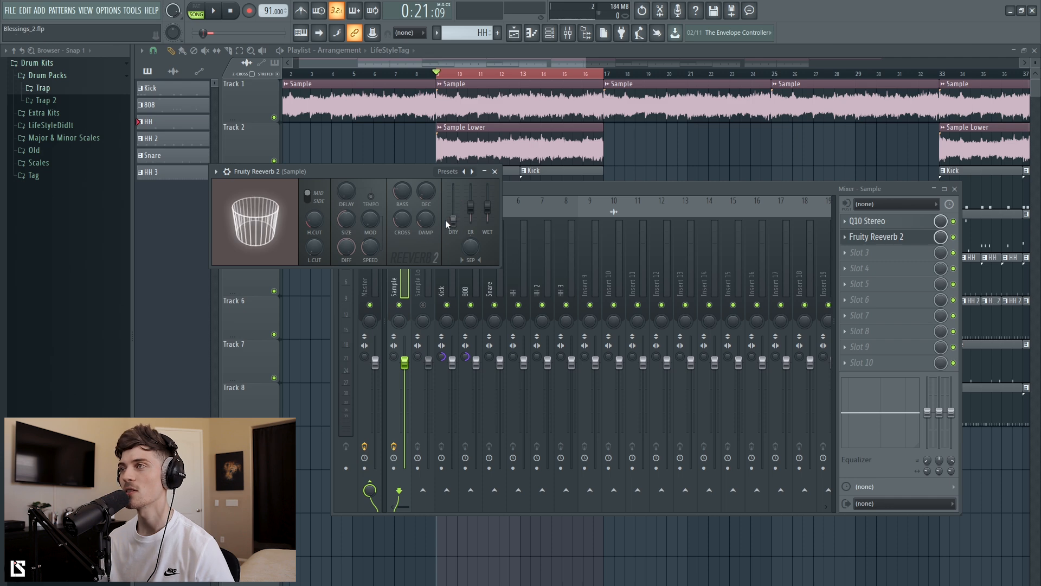
pyautogui.moveTo(343, 174); pyautogui.dragTo(439, 206)
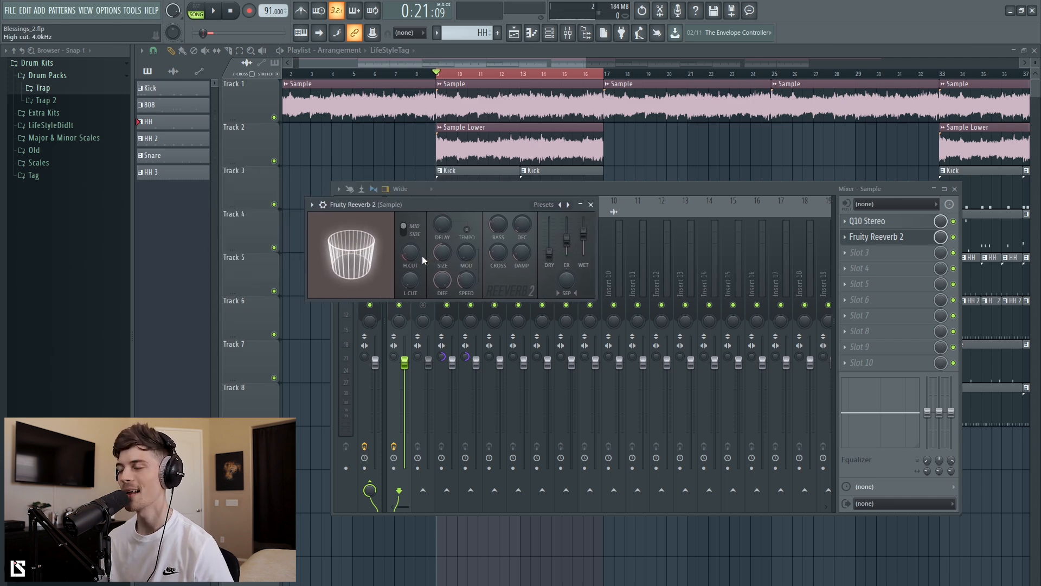
# Step: Play the loop and shape the reverb with a high cut, a decay of about 1.7 sec and a room size of 73
pyautogui.press('space')
pyautogui.moveTo(445, 256); pyautogui.dragTo(411, 247)
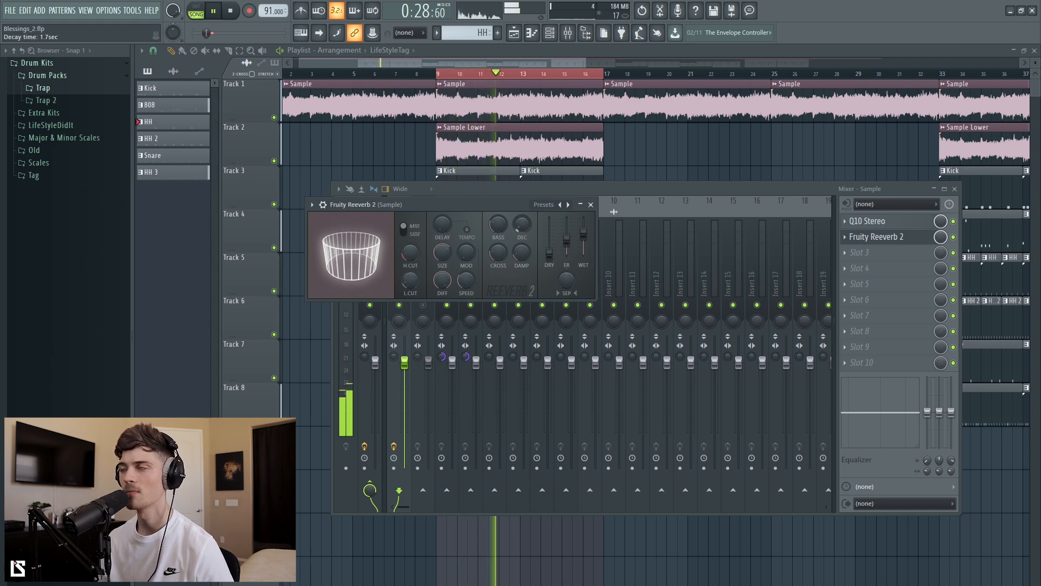
pyautogui.moveTo(525, 230); pyautogui.dragTo(525, 237)
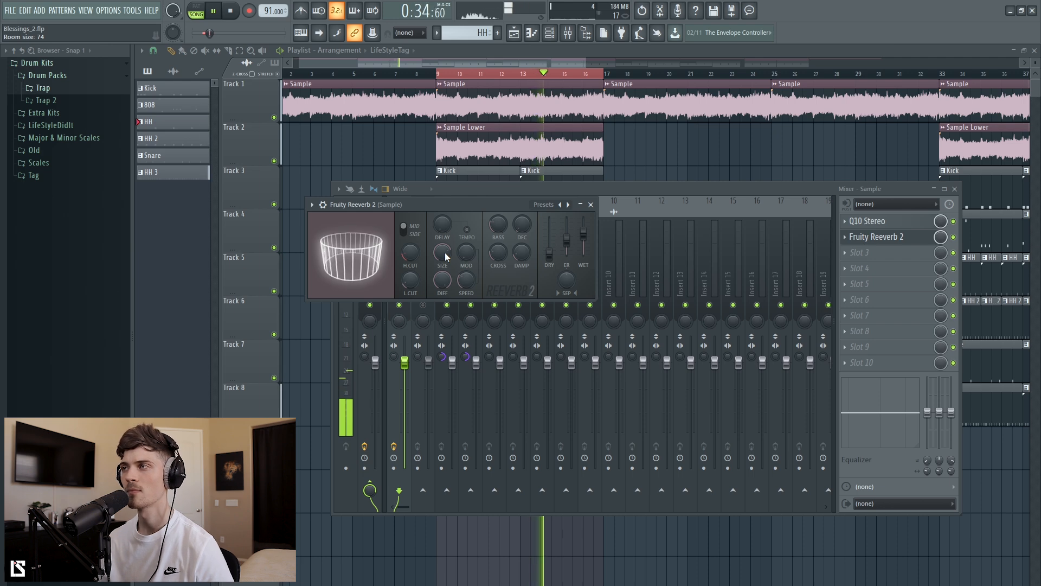
pyautogui.moveTo(445, 253); pyautogui.dragTo(445, 252)
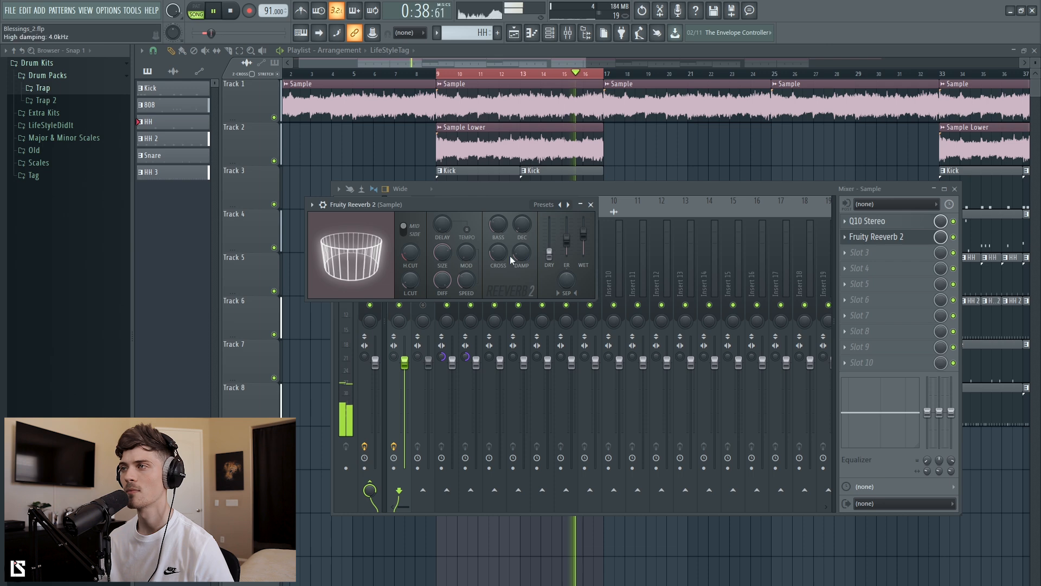
pyautogui.moveTo(410, 257)
pyautogui.mouseDown()
pyautogui.moveTo(411, 272)
pyautogui.moveTo(411, 262)
pyautogui.mouseUp()
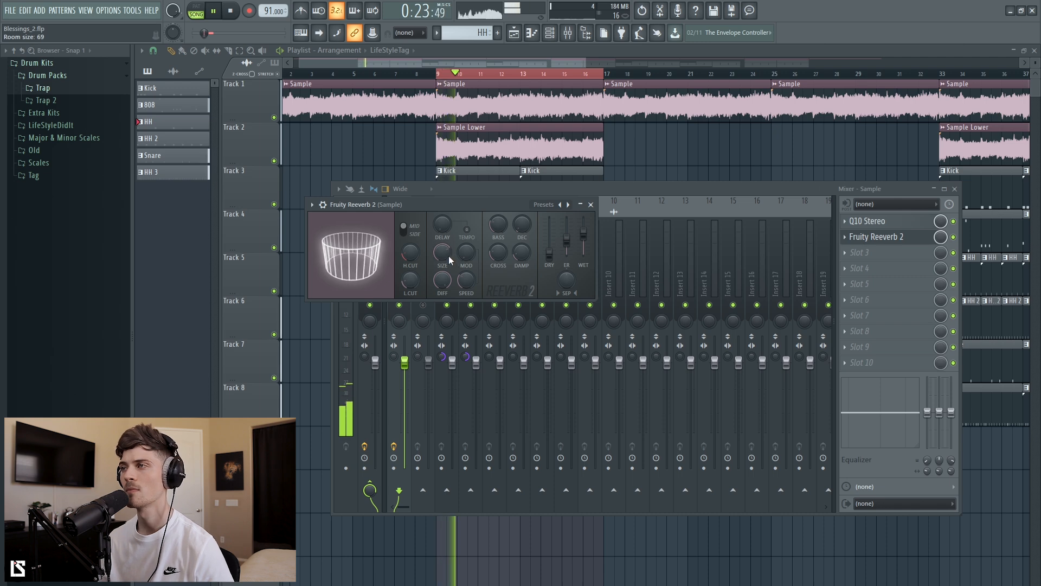
pyautogui.moveTo(448, 255); pyautogui.dragTo(448, 252)
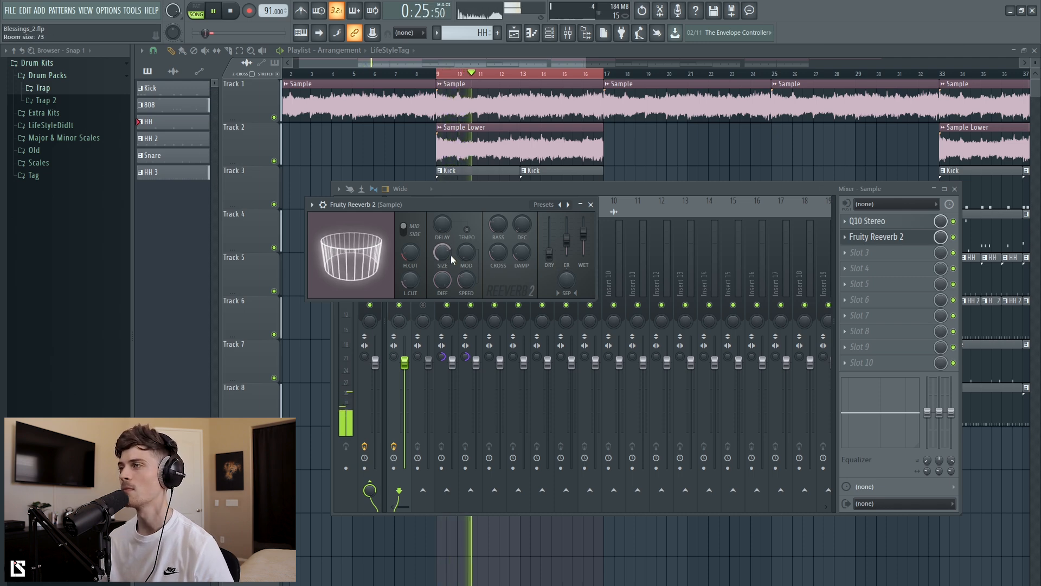
# Step: Reset the reverb's dry level, lower its wet level to 38%, and turn the Sample track down slightly
pyautogui.rightClick(549, 253)
pyautogui.click(564, 260)
pyautogui.moveTo(593, 244); pyautogui.dragTo(592, 260)
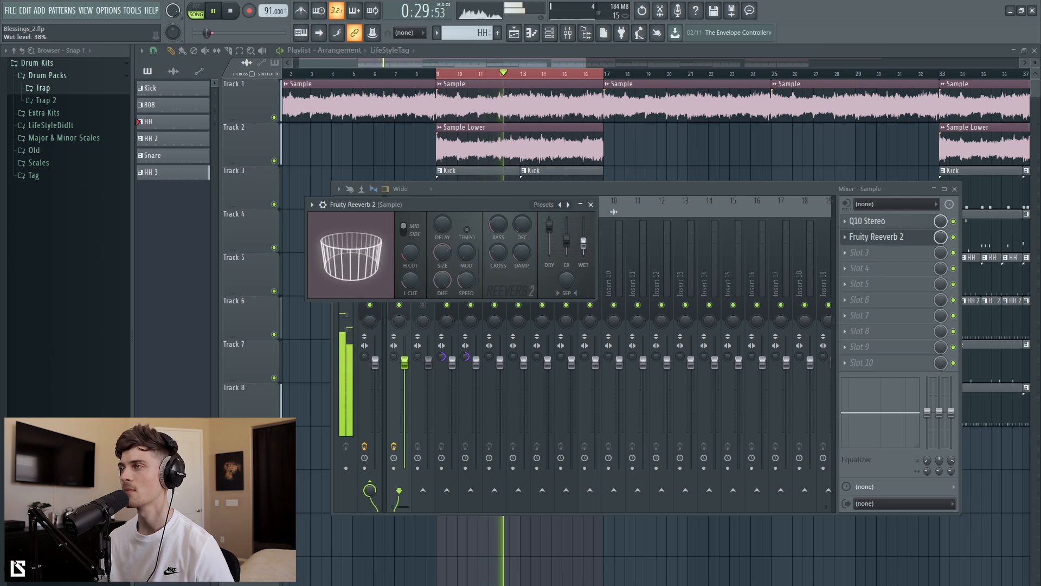
pyautogui.click(591, 205)
pyautogui.moveTo(404, 370); pyautogui.dragTo(404, 378)
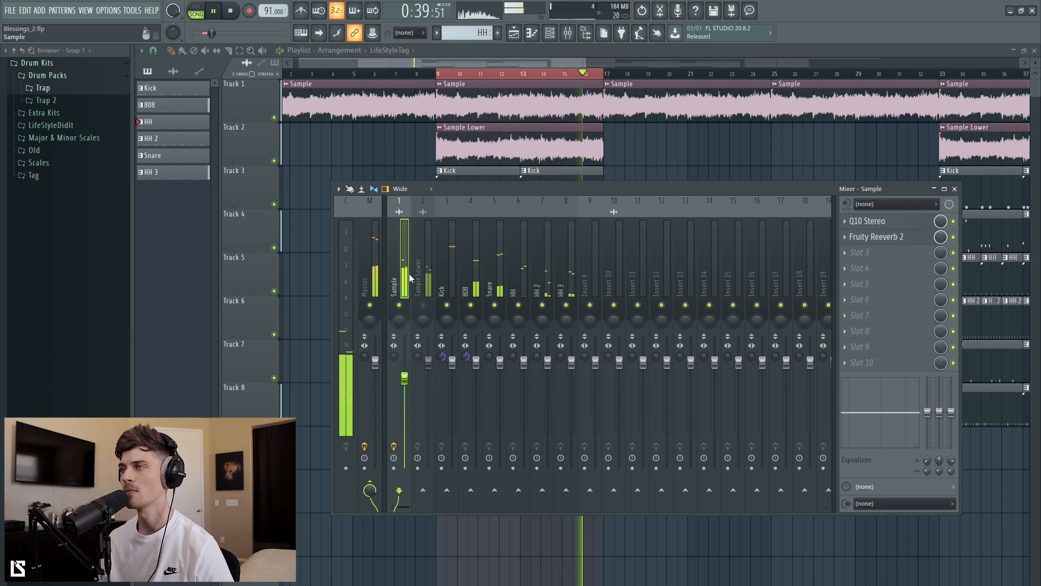
# Step: Solo the Sample track and add S1 Imager Stereo to its third effect slot with a width of 1.28
pyautogui.rightClick(399, 305)
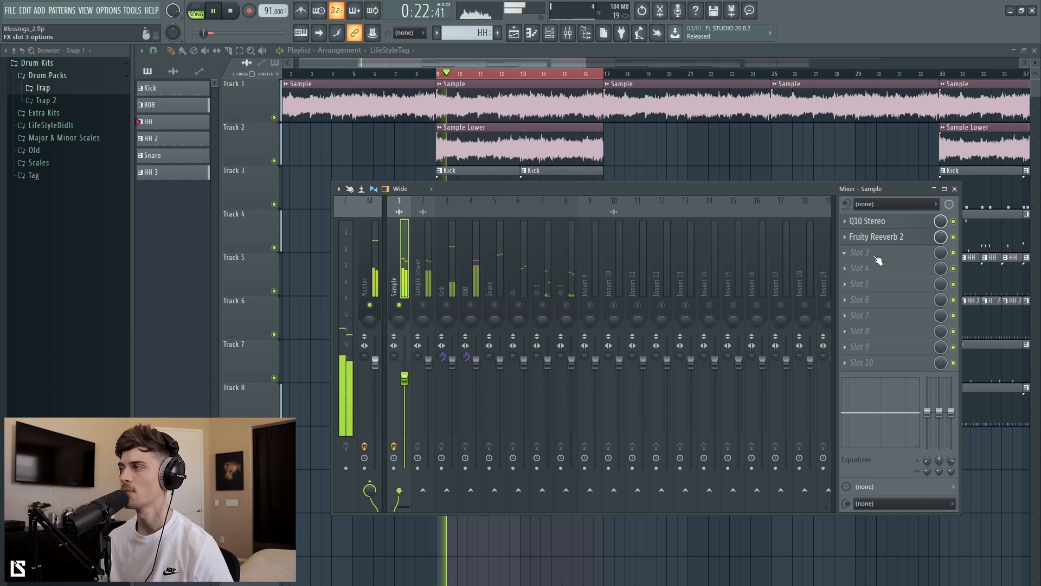
pyautogui.press('space')
pyautogui.click(878, 260)
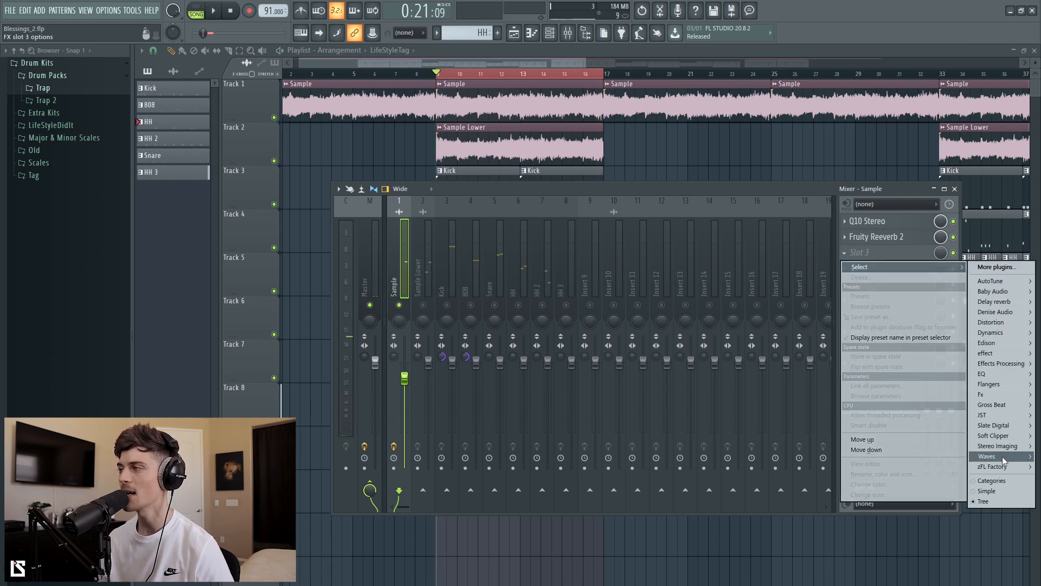
pyautogui.moveTo(1004, 460)
pyautogui.click(922, 449)
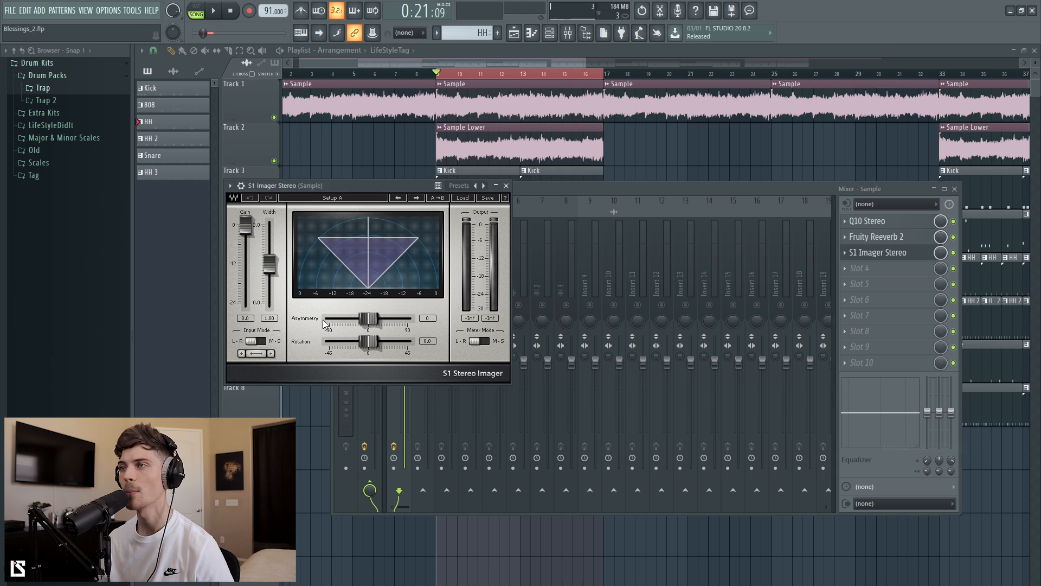
pyautogui.moveTo(261, 267); pyautogui.dragTo(261, 260)
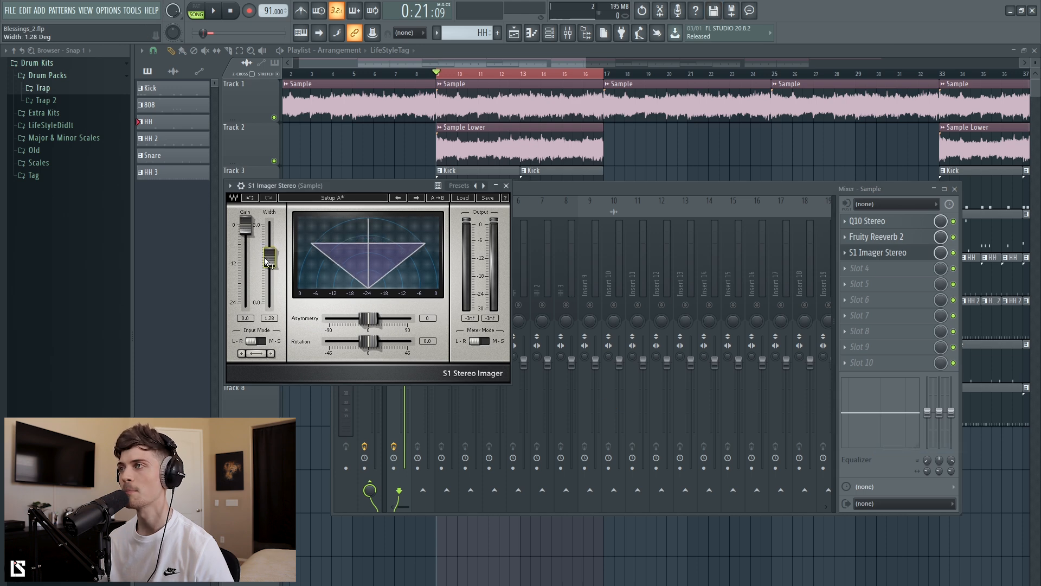
pyautogui.press('space')
pyautogui.click(506, 185)
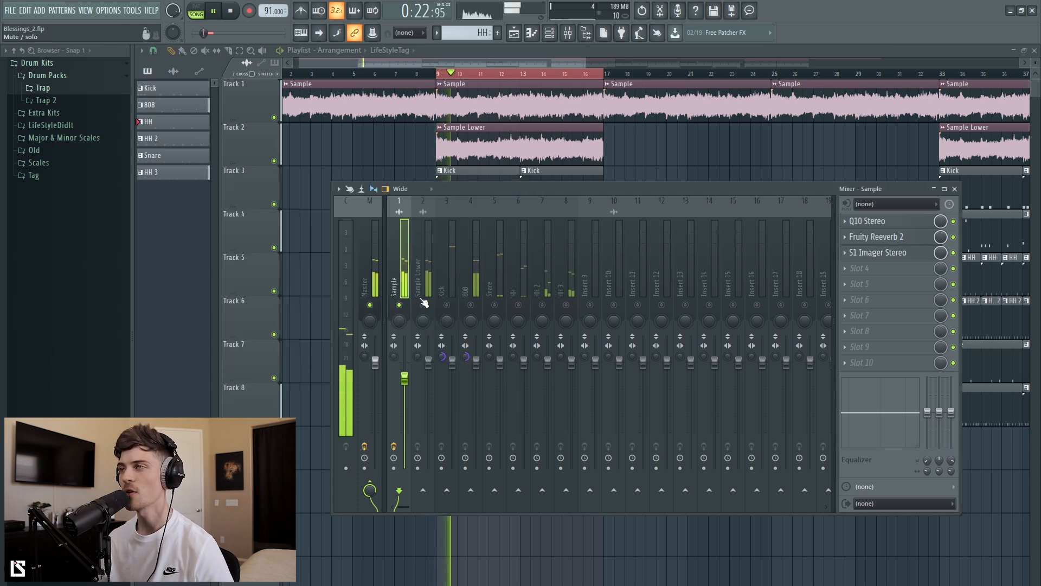
# Step: Solo the Sample Lower track and copy the Sample track's Q10 Stereo with its settings onto it
pyautogui.click(430, 307)
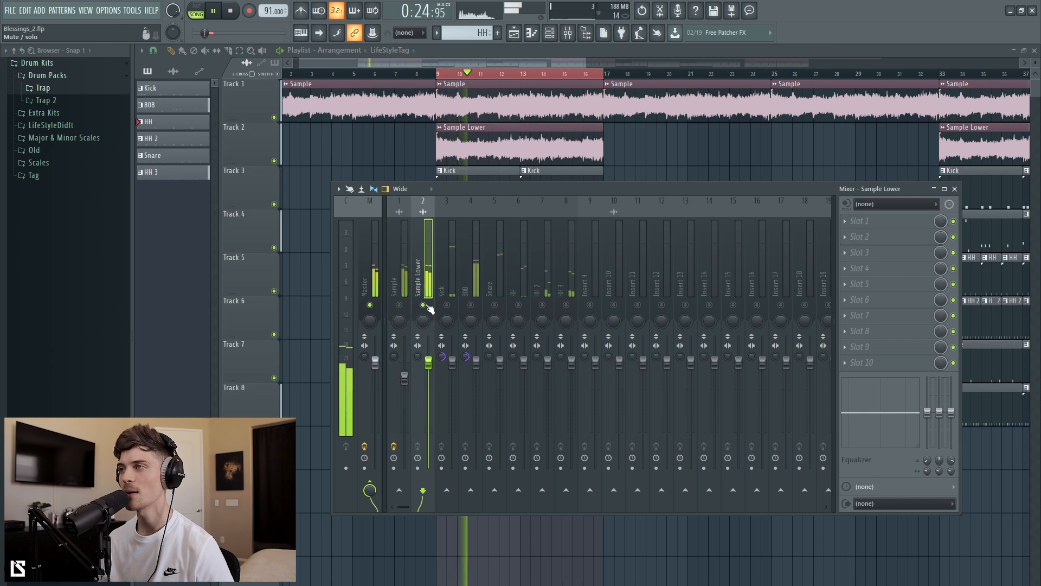
pyautogui.press('space')
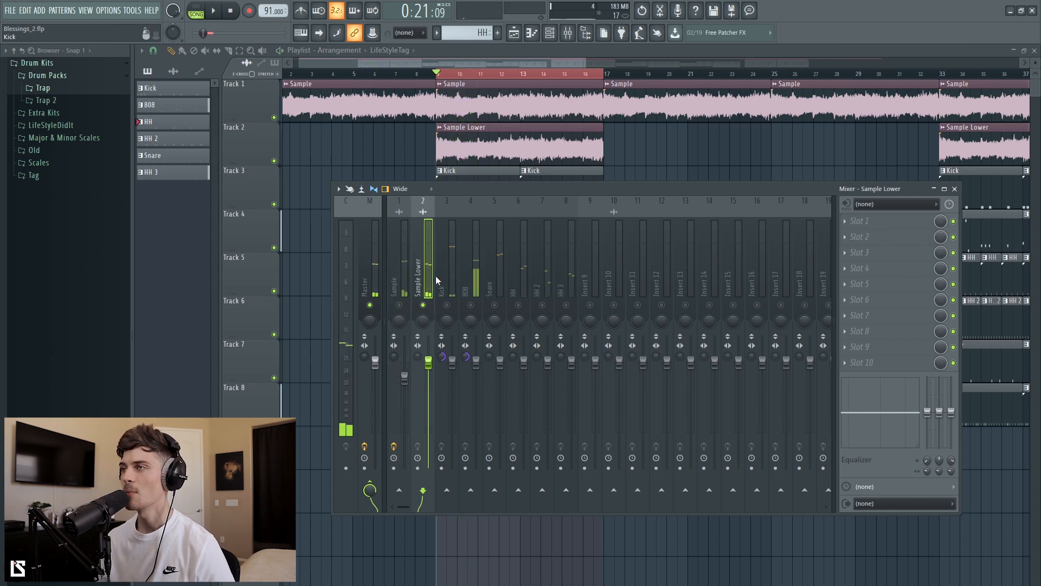
pyautogui.click(398, 272)
pyautogui.click(844, 221)
pyautogui.moveTo(882, 285); pyautogui.dragTo(432, 259)
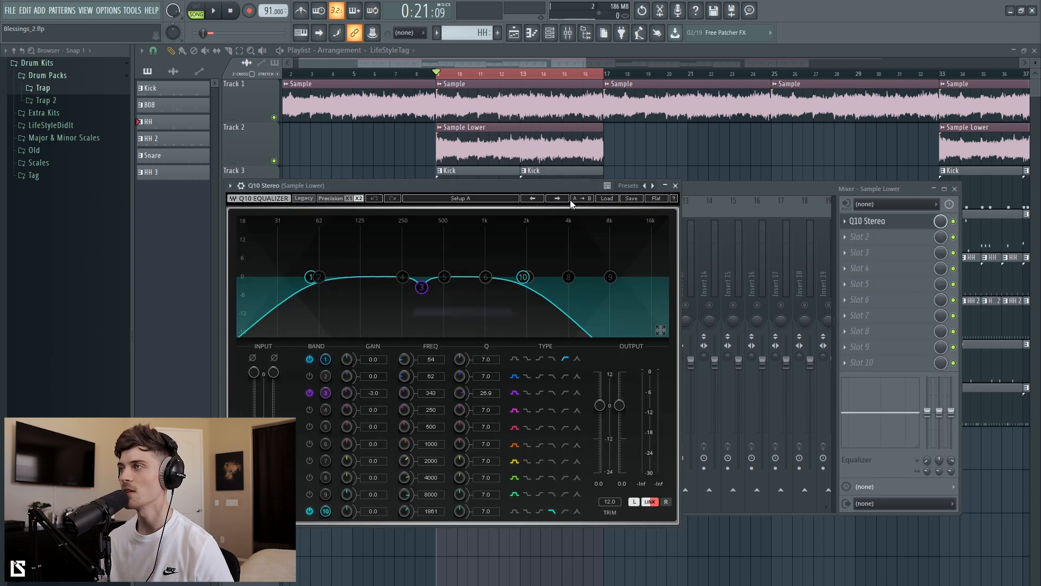
# Step: Disable the band 10 low-pass in Sample Lower's Q10 and raise the band 1 high-pass frequency to 270 Hz
pyautogui.click(309, 511)
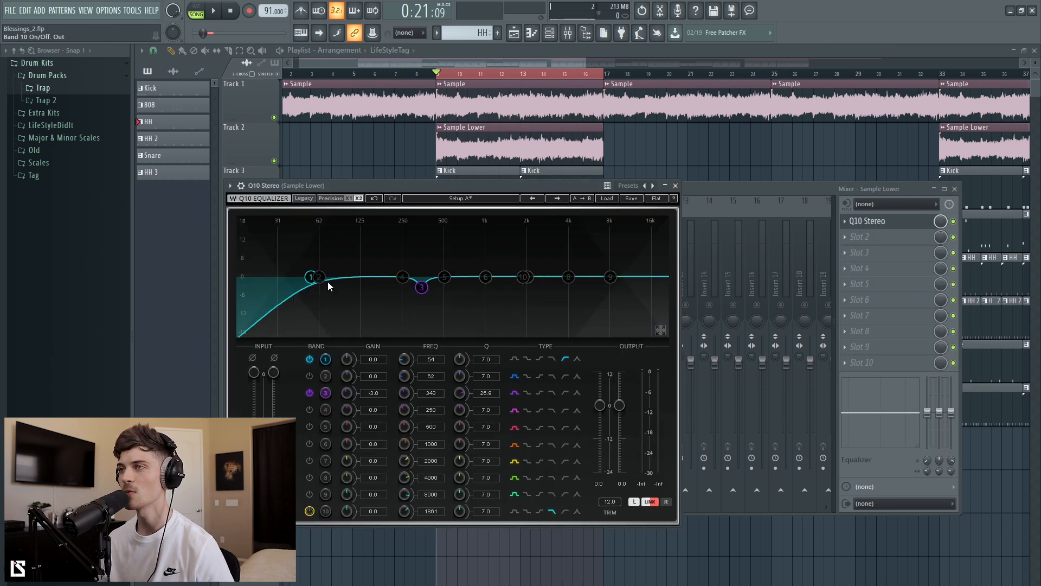
pyautogui.moveTo(425, 360); pyautogui.dragTo(424, 347)
pyautogui.click(699, 197)
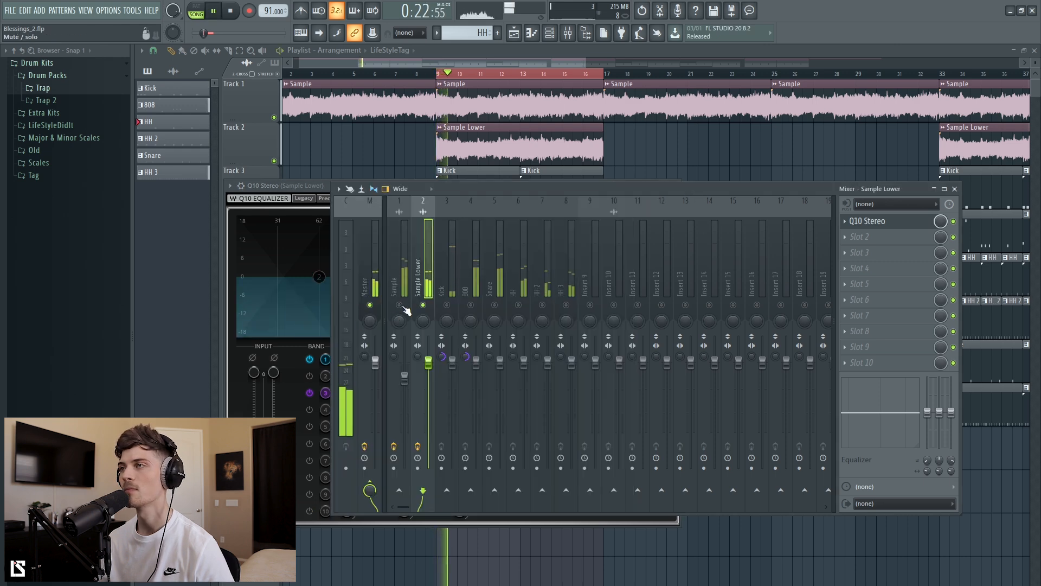
# Step: Lower the Sample Lower volume to about -6.1 dB and narrow the master's stereo separation toward mono
pyautogui.moveTo(428, 390); pyautogui.dragTo(429, 388)
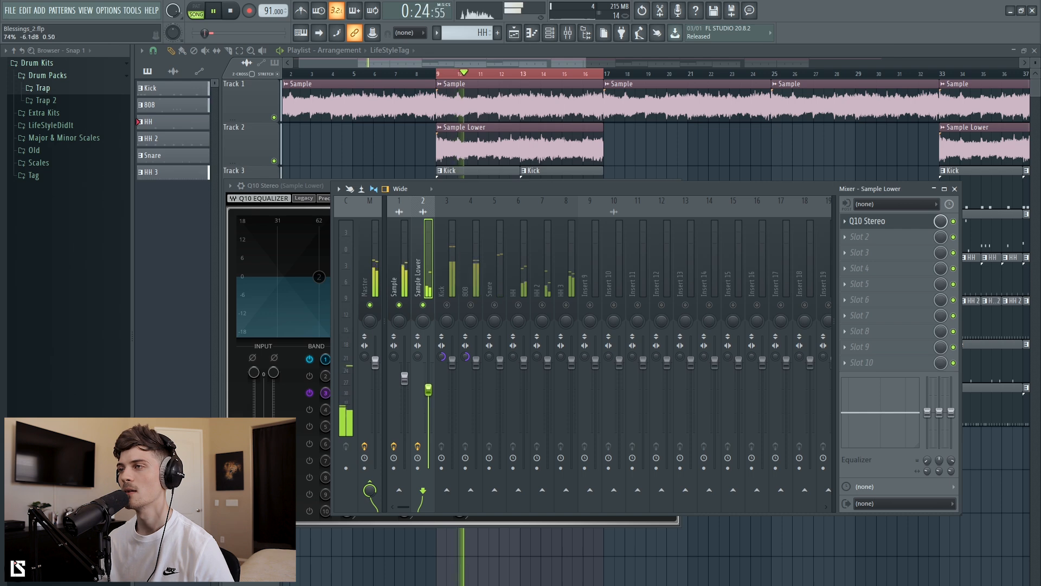
pyautogui.moveTo(366, 357); pyautogui.dragTo(389, 327)
# Step: Reopen Sample Lower's Q10, boost band 3 sharply and sweep it to 1643 Hz while listening for resonance
pyautogui.click(425, 277)
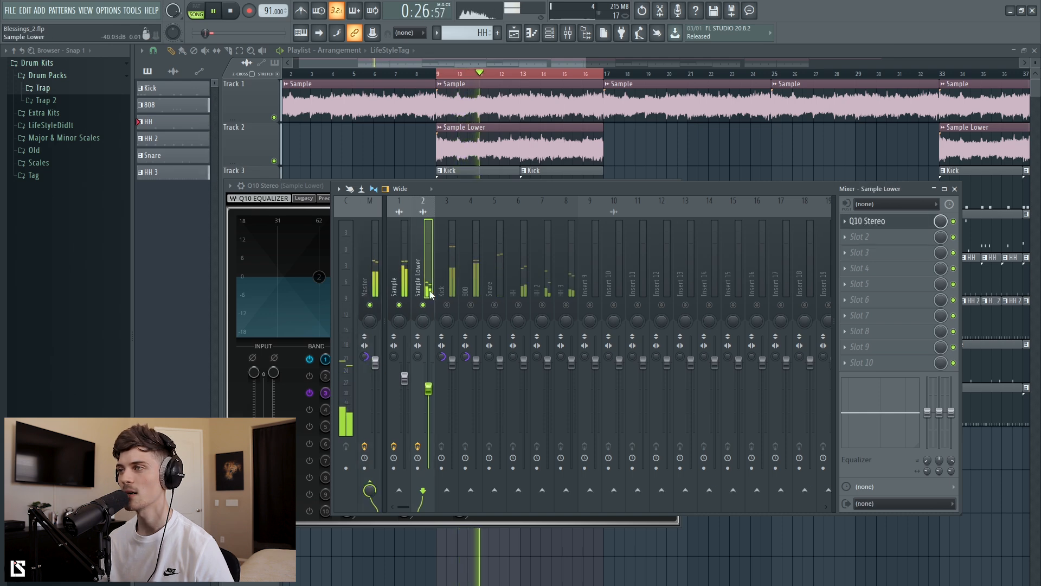
pyautogui.click(892, 221)
pyautogui.click(892, 220)
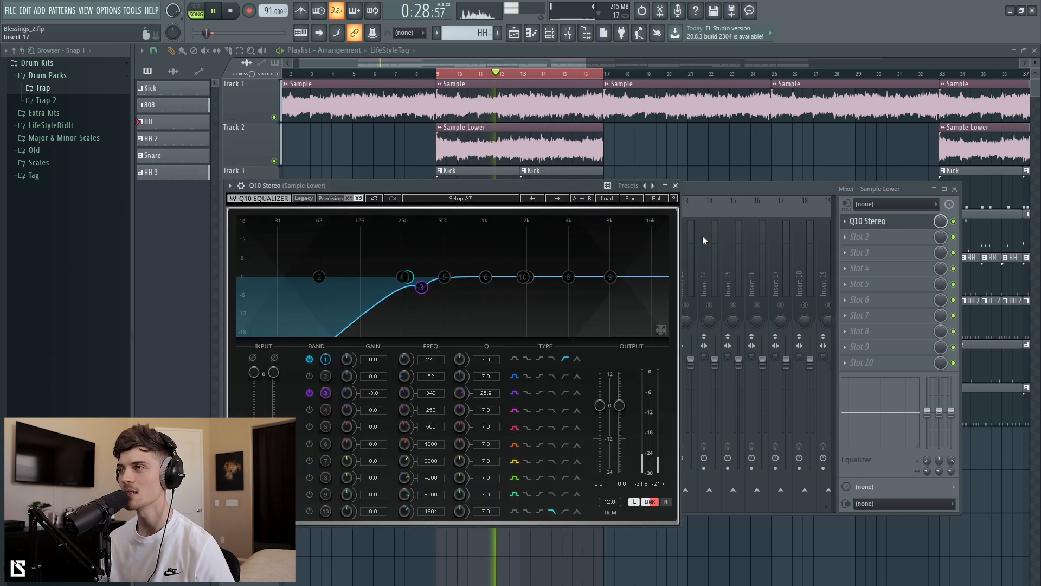
pyautogui.moveTo(437, 293); pyautogui.dragTo(510, 229)
pyautogui.press('space')
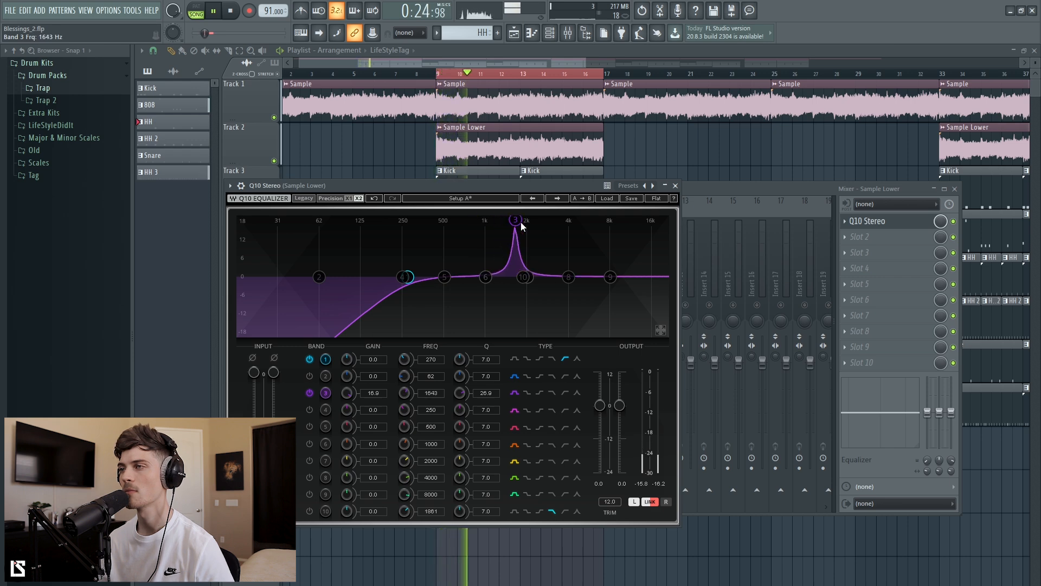
# Step: Cut band 3 to -3.9 dB, raise the band 1 high-pass frequency further and close the Q10
pyautogui.moveTo(342, 400); pyautogui.dragTo(342, 434)
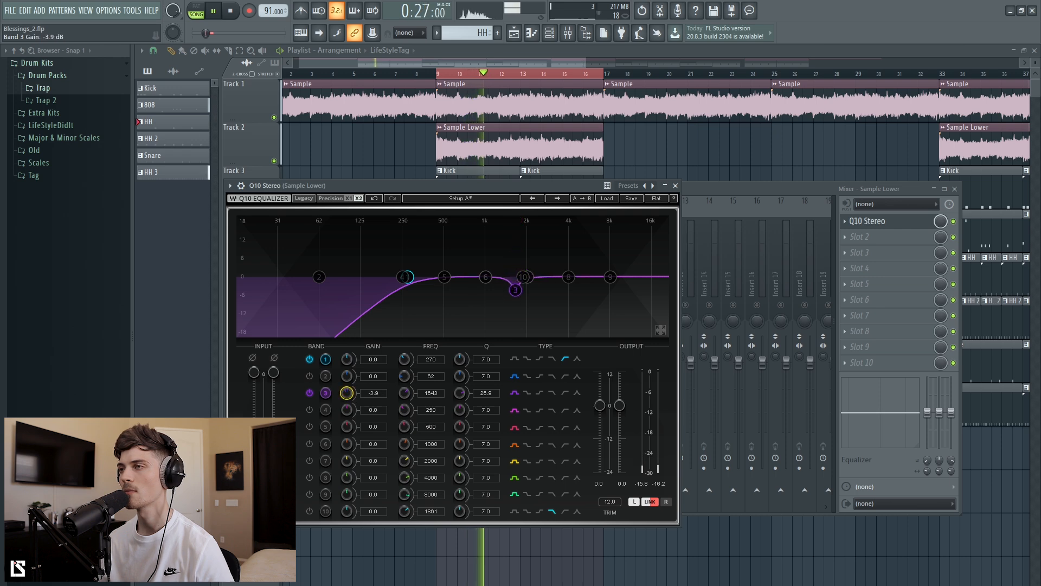
pyautogui.moveTo(409, 283); pyautogui.dragTo(433, 280)
pyautogui.click(676, 186)
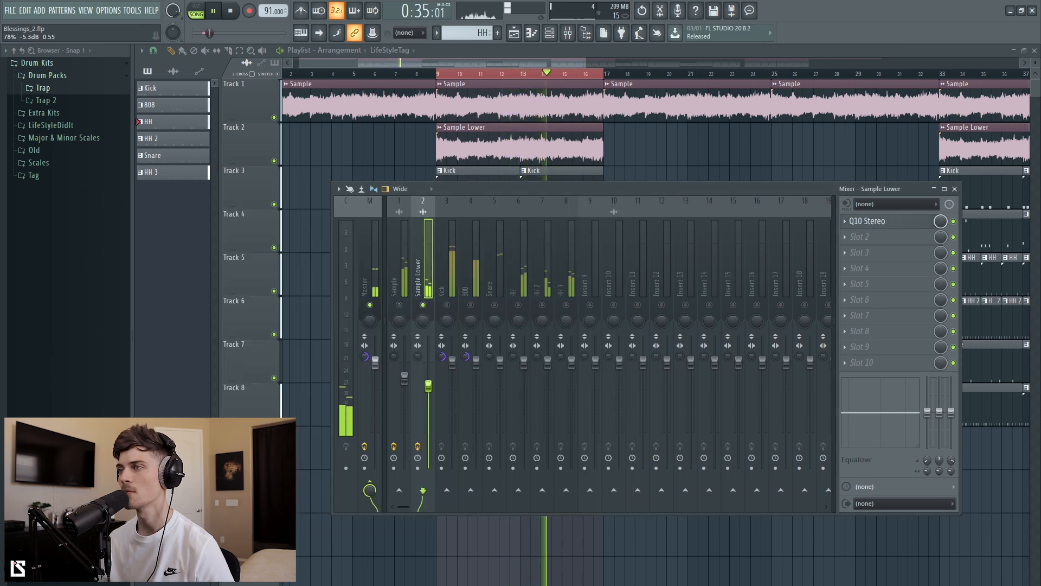
# Step: Reset the master's stereo separation and set the Sample Lower volume to about -5.6 dB
pyautogui.rightClick(365, 356)
pyautogui.click(370, 361)
pyautogui.moveTo(428, 388); pyautogui.dragTo(428, 386)
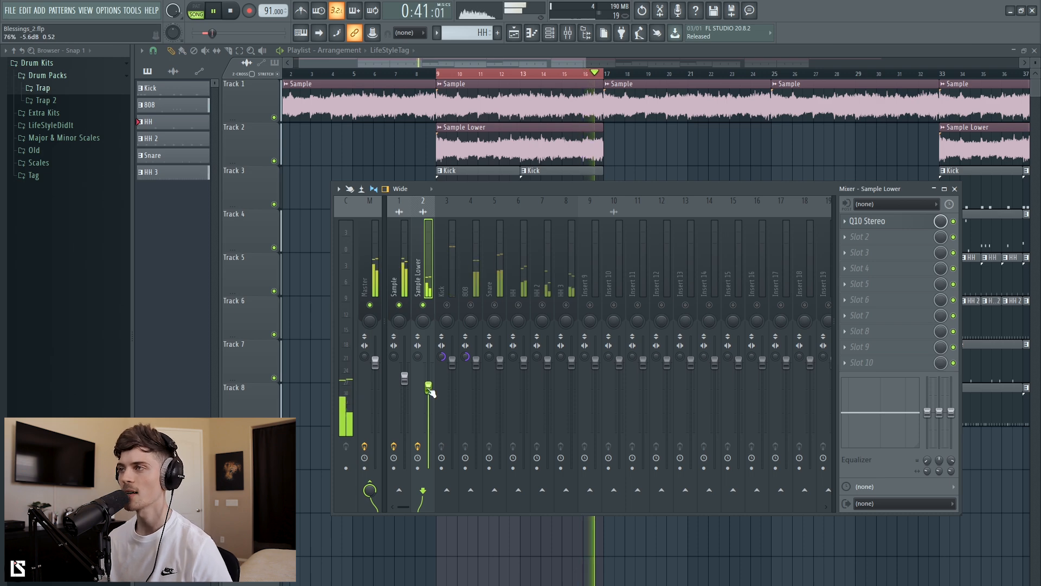
# Step: Unmute the Kick, 808, Snare, HH, HH 2 and HH 3 tracks and select the HH track
pyautogui.moveTo(449, 311); pyautogui.dragTo(572, 312)
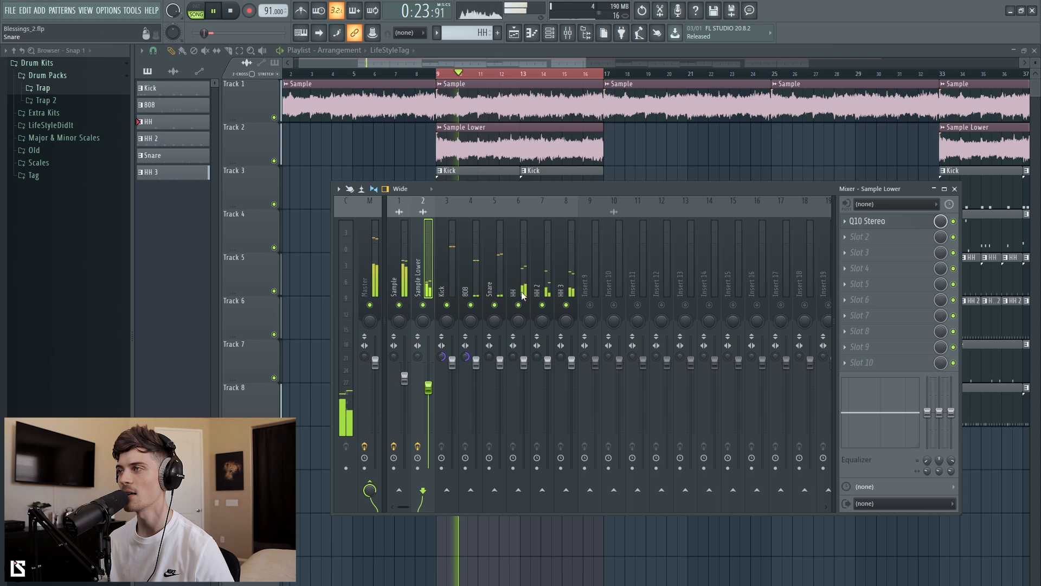
pyautogui.click(523, 276)
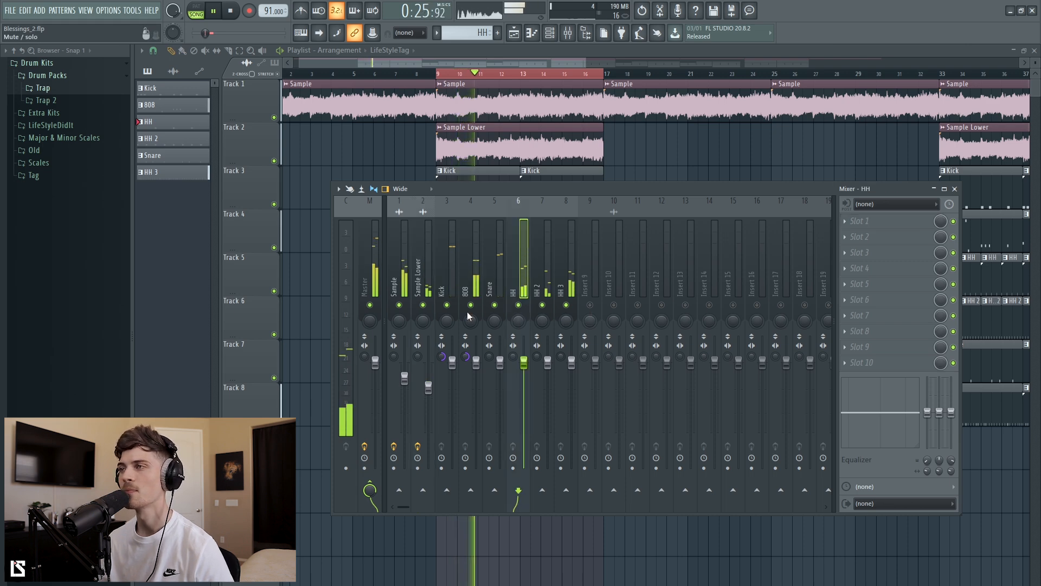
pyautogui.click(456, 277)
pyautogui.click(470, 300)
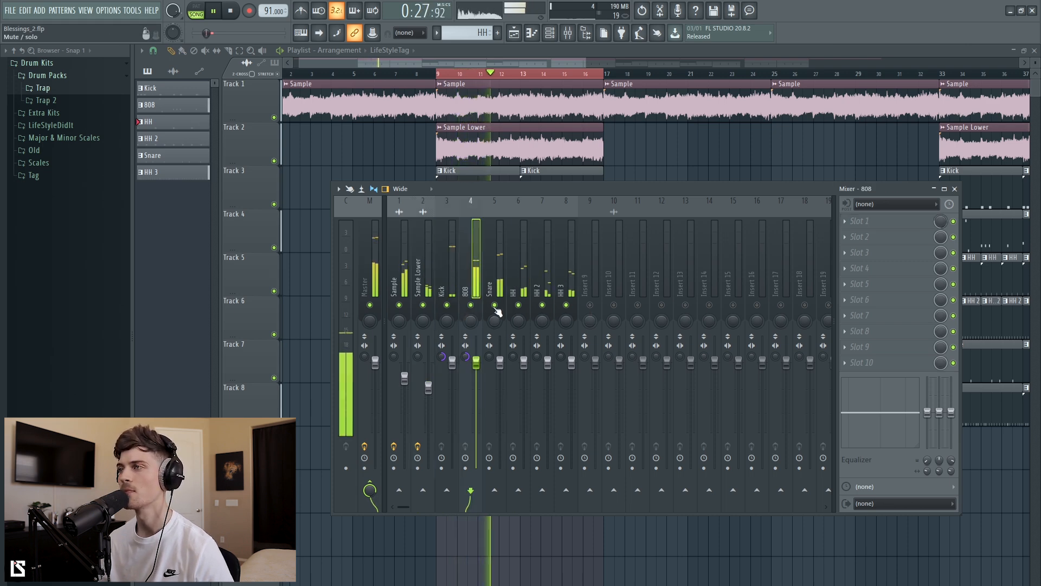
pyautogui.click(496, 276)
pyautogui.click(525, 276)
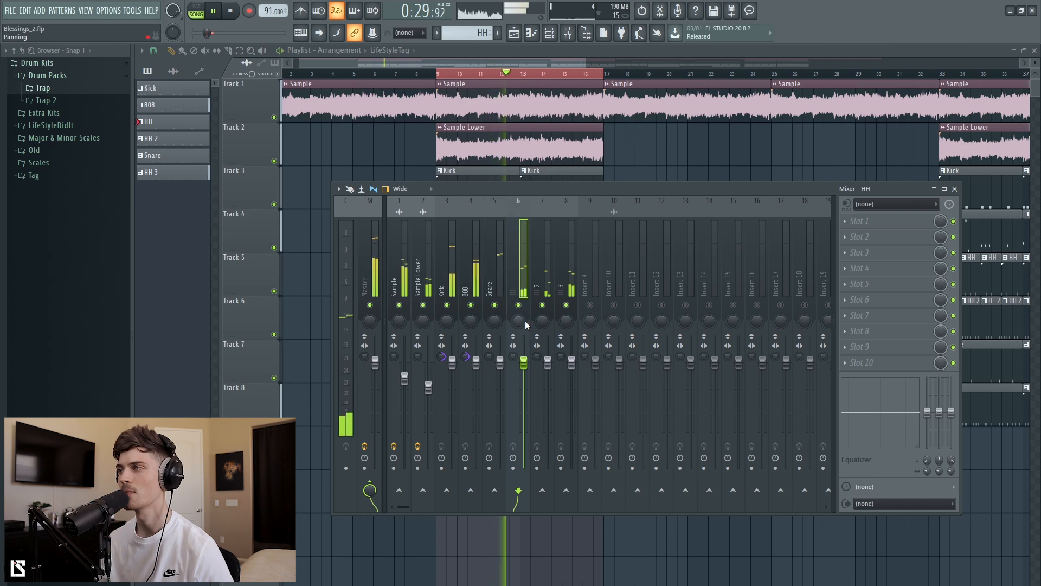
# Step: Narrow the HH track's stereo separation toward mono and pan it slightly left
pyautogui.rightClick(519, 306)
pyautogui.rightClick(519, 306)
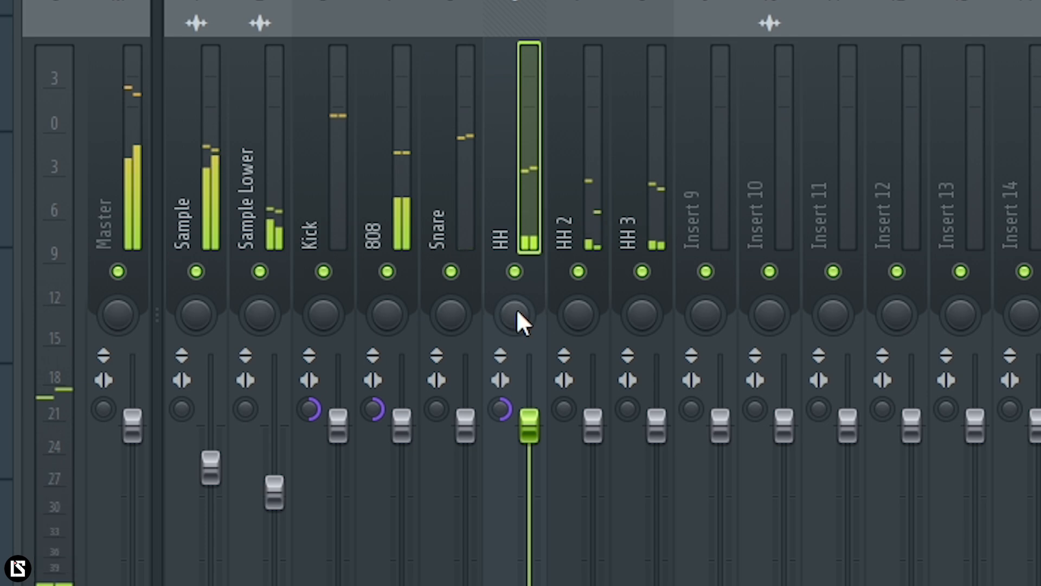
pyautogui.moveTo(519, 308); pyautogui.dragTo(519, 316)
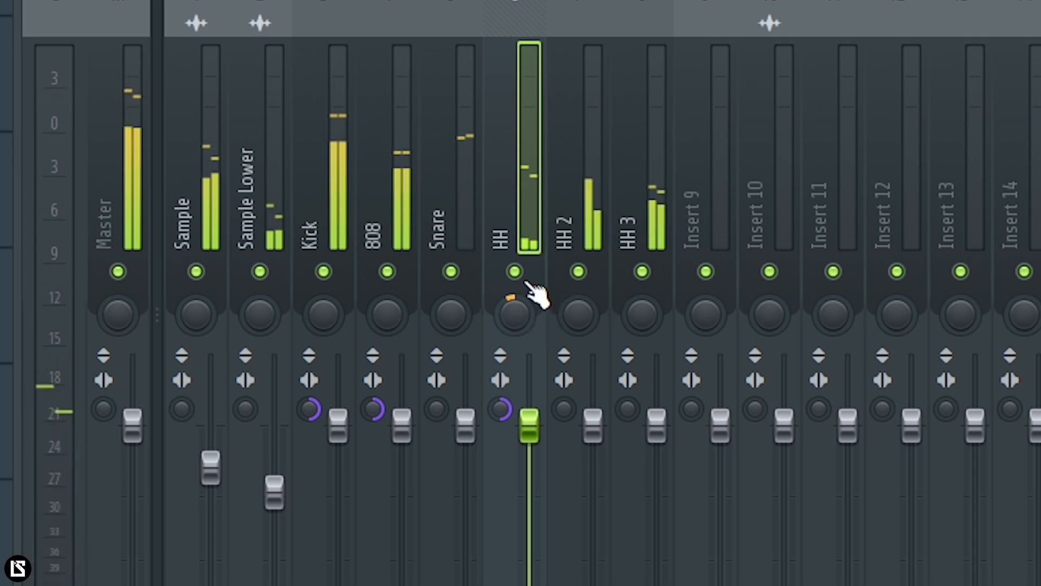
# Step: Solo the HH 2, HH 3 and HH tracks in turn to compare them, restore the drum tracks and stop playback
pyautogui.rightClick(578, 271)
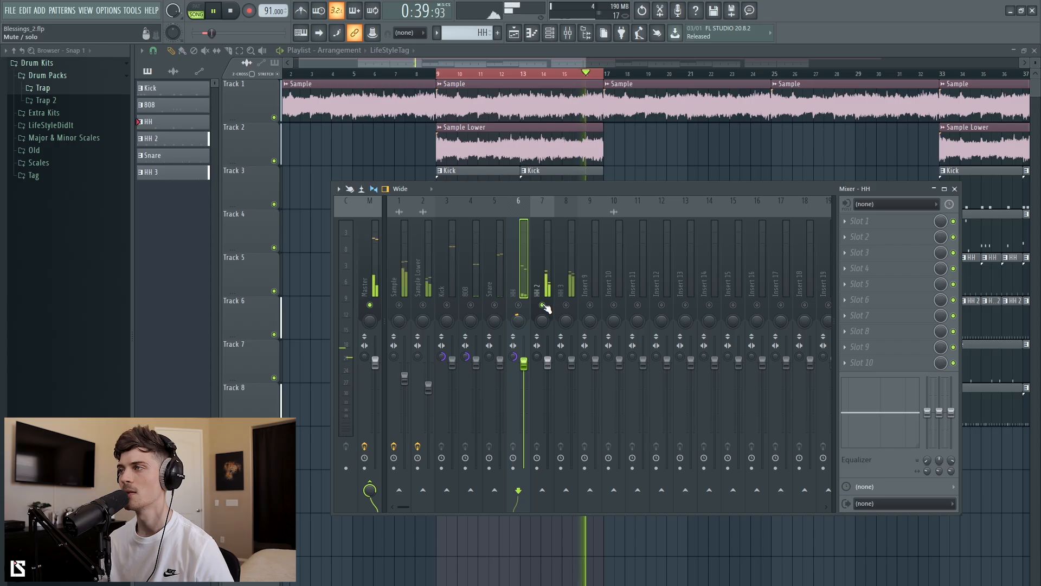
pyautogui.rightClick(642, 271)
pyautogui.rightClick(518, 305)
pyautogui.press('space')
pyautogui.press('space')
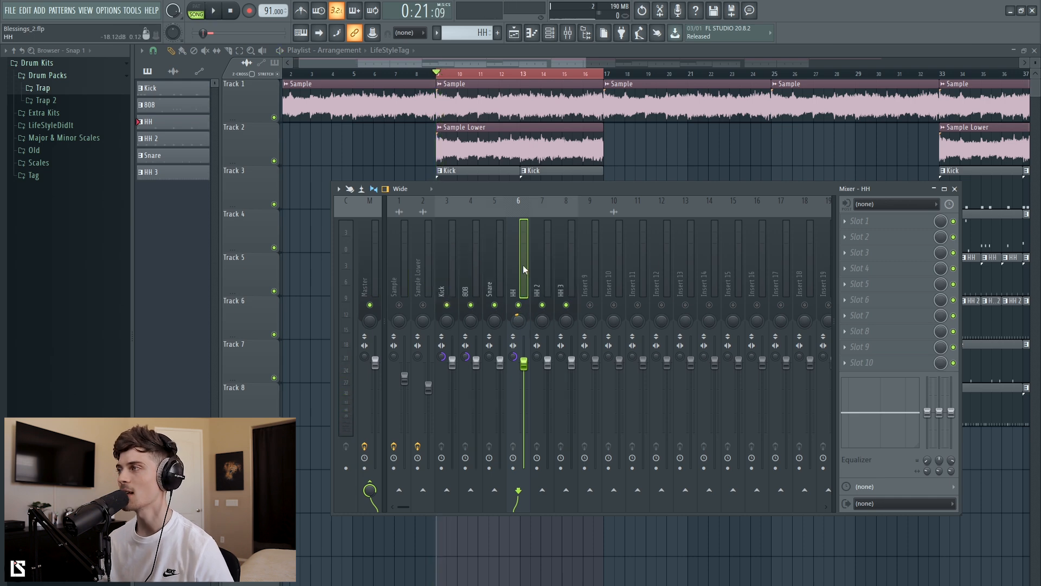
# Step: Add a Fruity parametric EQ 2 to the HH track during playback and high-pass it with band 1 at about 594 Hz
pyautogui.press('space')
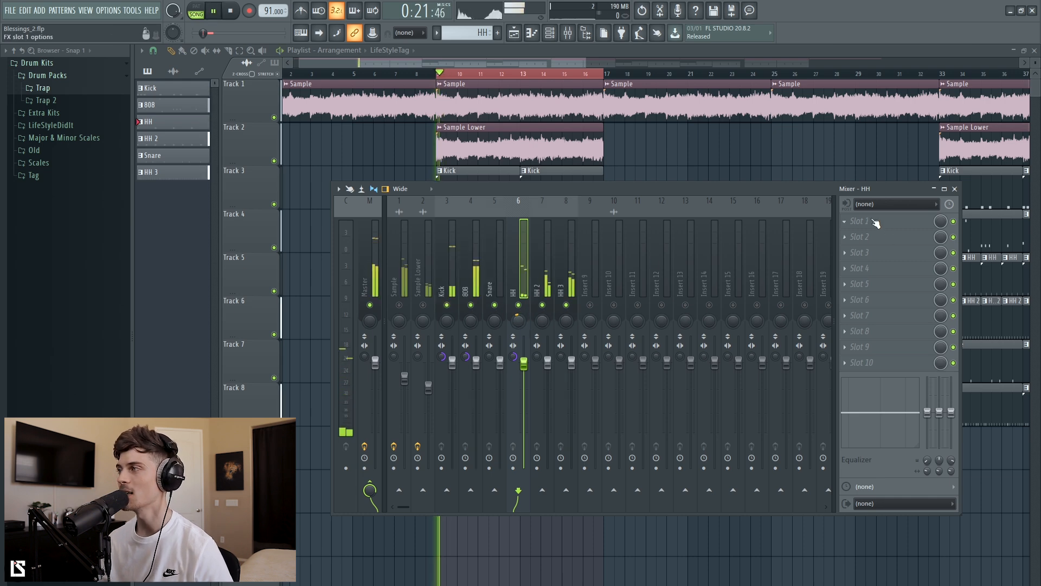
pyautogui.click(867, 221)
pyautogui.moveTo(993, 342)
pyautogui.click(930, 342)
pyautogui.moveTo(276, 273); pyautogui.dragTo(346, 319)
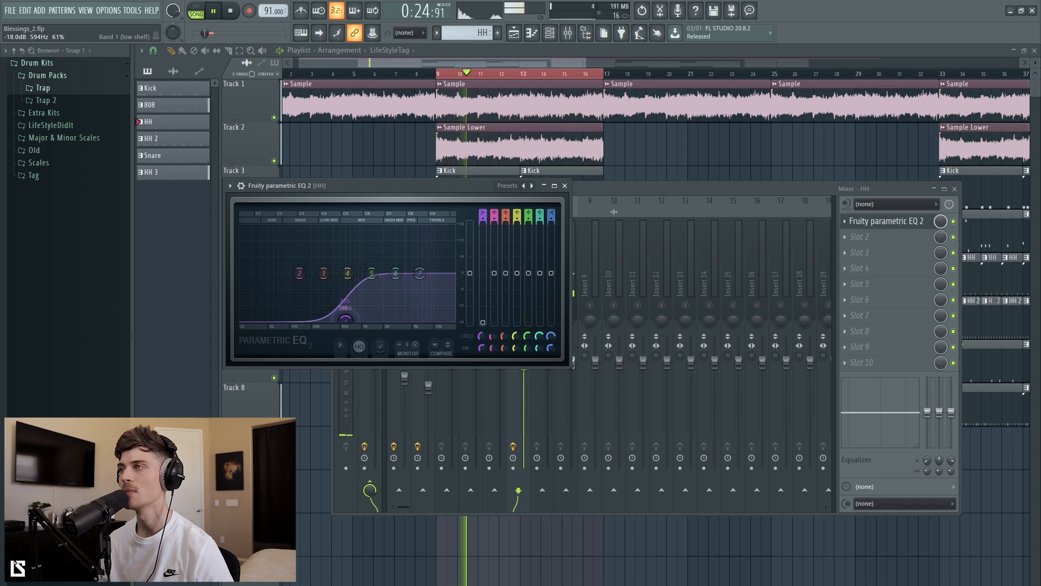
pyautogui.click(564, 186)
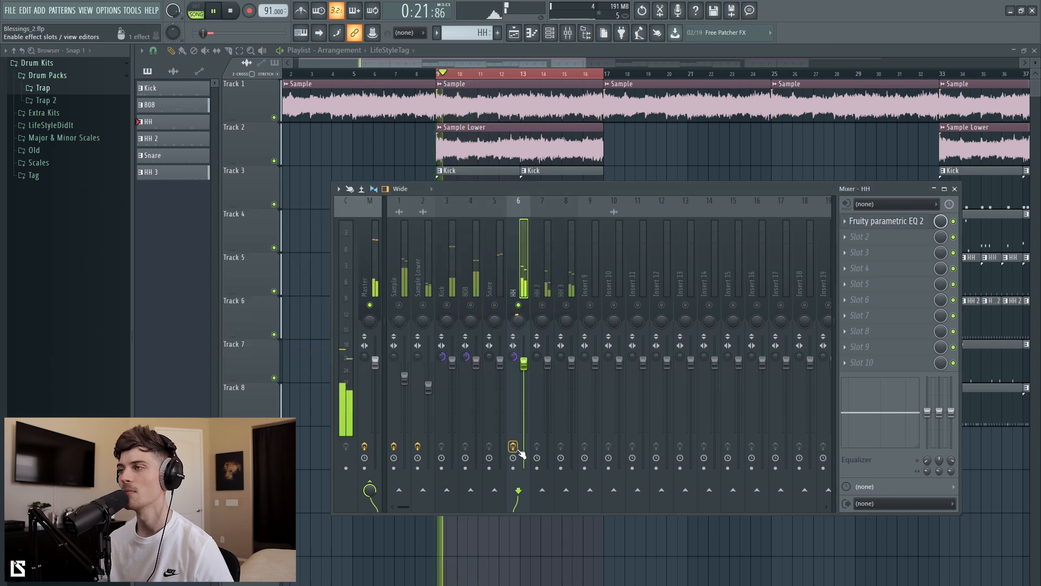
# Step: Compare the soloed HH with its effects bypassed and raise its EQ's band 1 high-pass frequency further
pyautogui.click(513, 446)
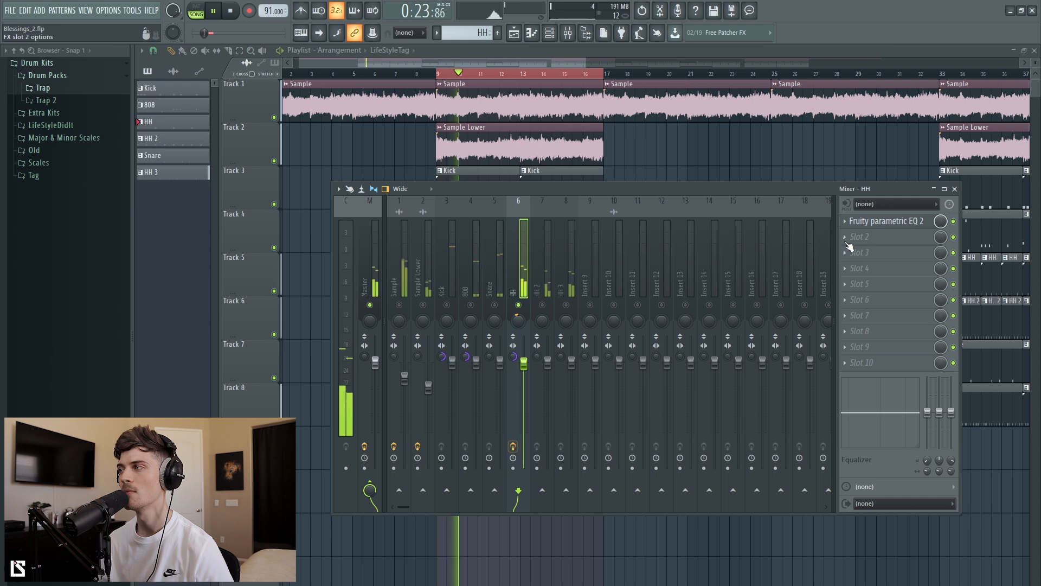
pyautogui.click(895, 221)
pyautogui.moveTo(350, 316); pyautogui.dragTo(374, 320)
pyautogui.click(565, 187)
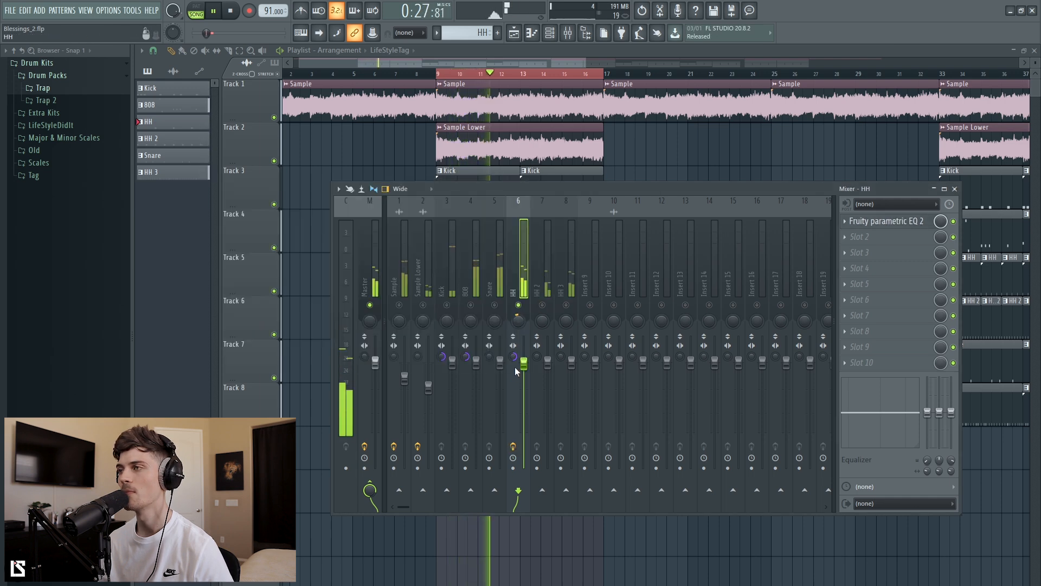
# Step: Unmute the HH 2, HH 3, Snare, 808, Kick, Sample Lower and Sample tracks
pyautogui.click(542, 305)
pyautogui.click(566, 305)
pyautogui.click(495, 305)
pyautogui.click(472, 305)
pyautogui.click(447, 305)
pyautogui.click(422, 305)
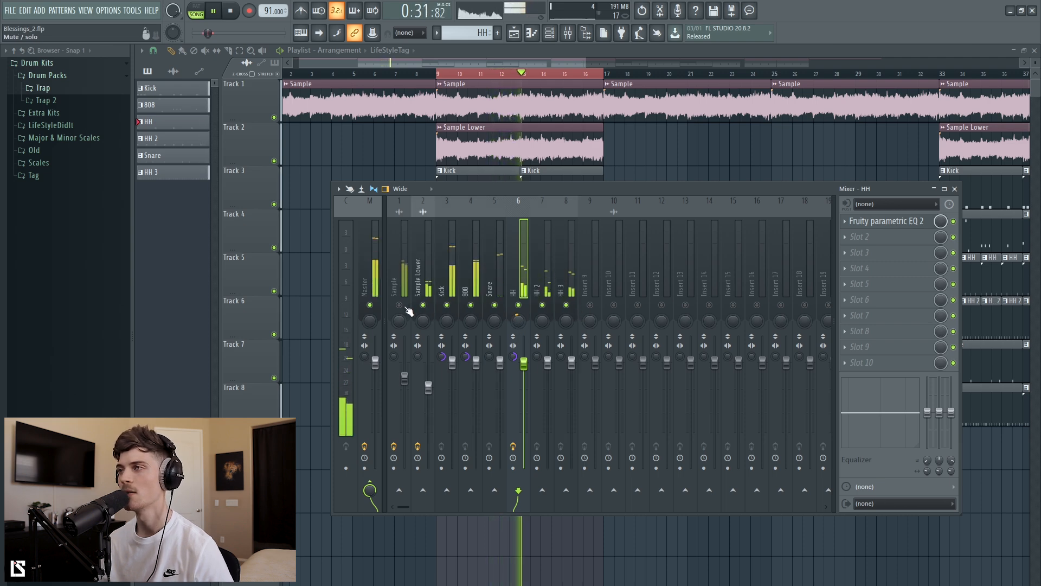
pyautogui.click(399, 305)
# Step: Lower the Sample Lower and Sample volumes slightly, mute both tracks and stop playback
pyautogui.click(424, 281)
pyautogui.moveTo(429, 388)
pyautogui.mouseDown()
pyautogui.moveTo(405, 379)
pyautogui.moveTo(429, 389)
pyautogui.mouseUp()
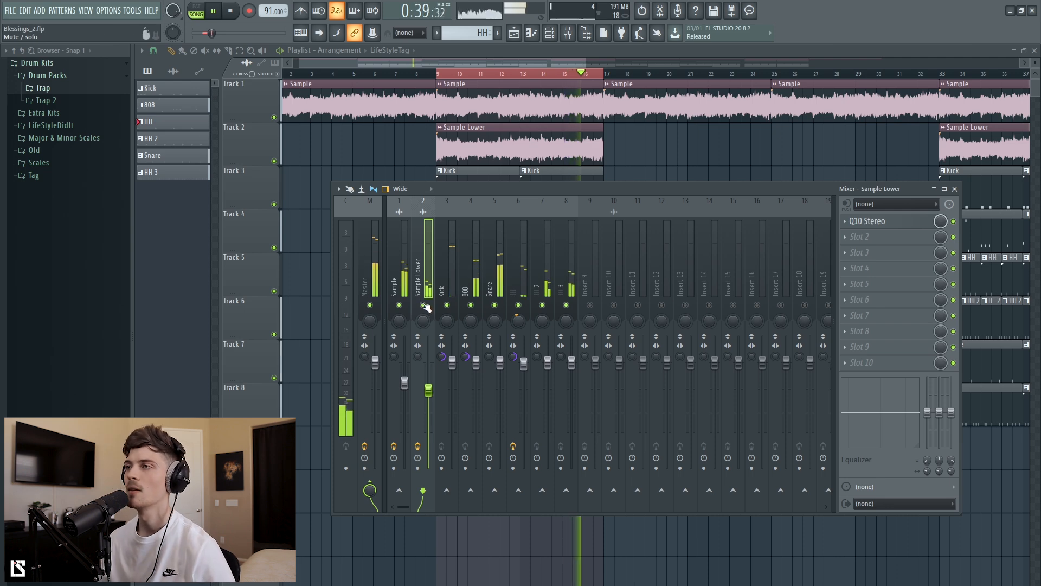
pyautogui.click(422, 304)
pyautogui.press('space')
pyautogui.click(399, 305)
pyautogui.click(449, 265)
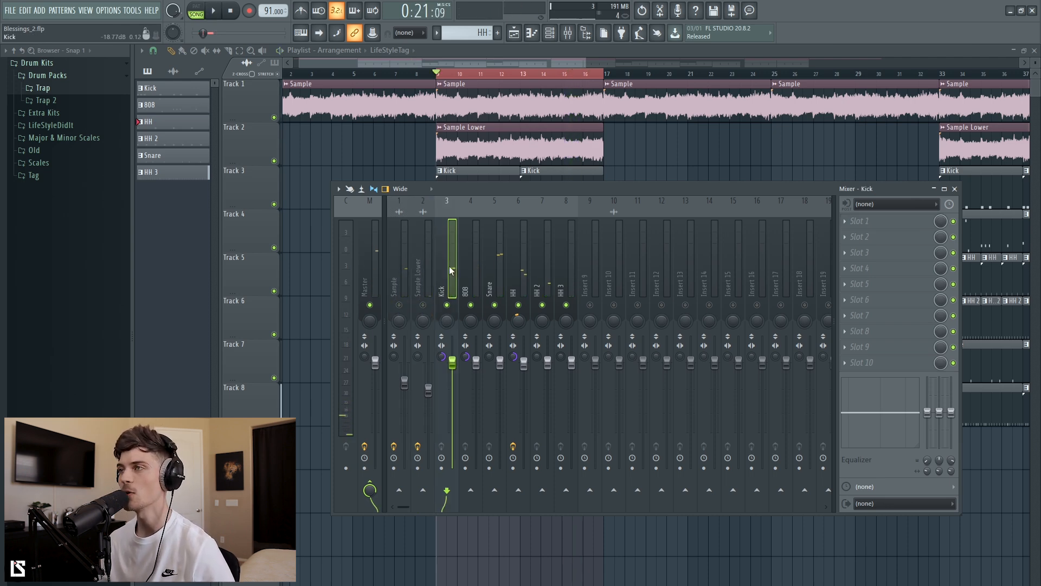
# Step: Look through the Sample, Sample Lower and Kick tracks and briefly play the drums with the 808 muted
pyautogui.click(403, 293)
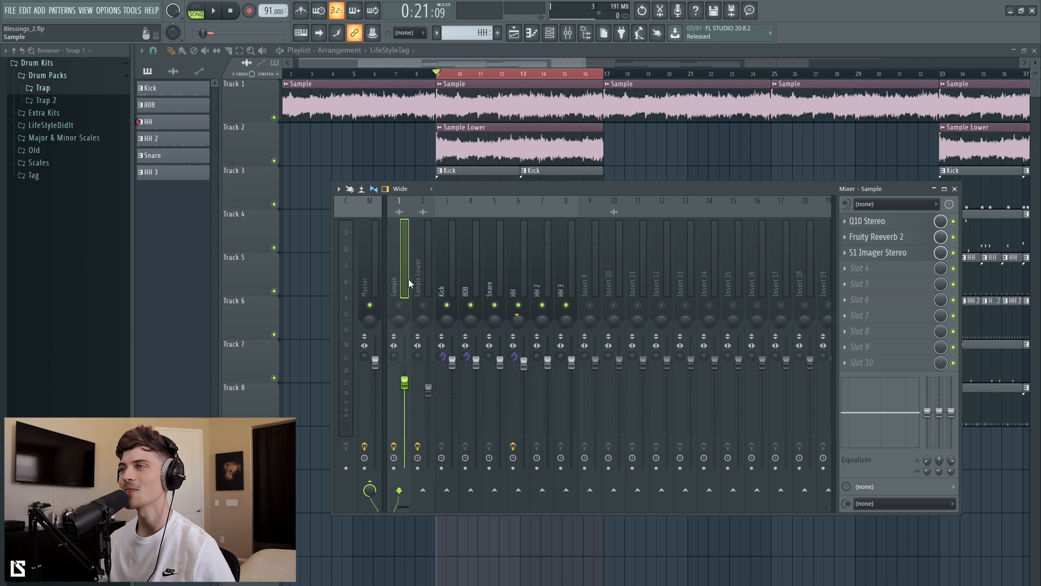
pyautogui.click(424, 287)
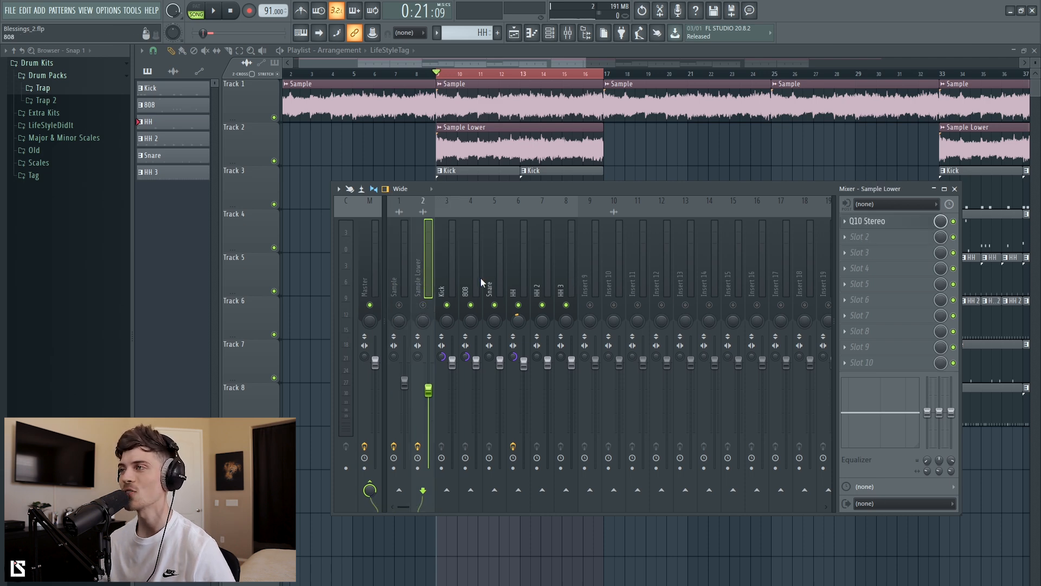
pyautogui.click(458, 277)
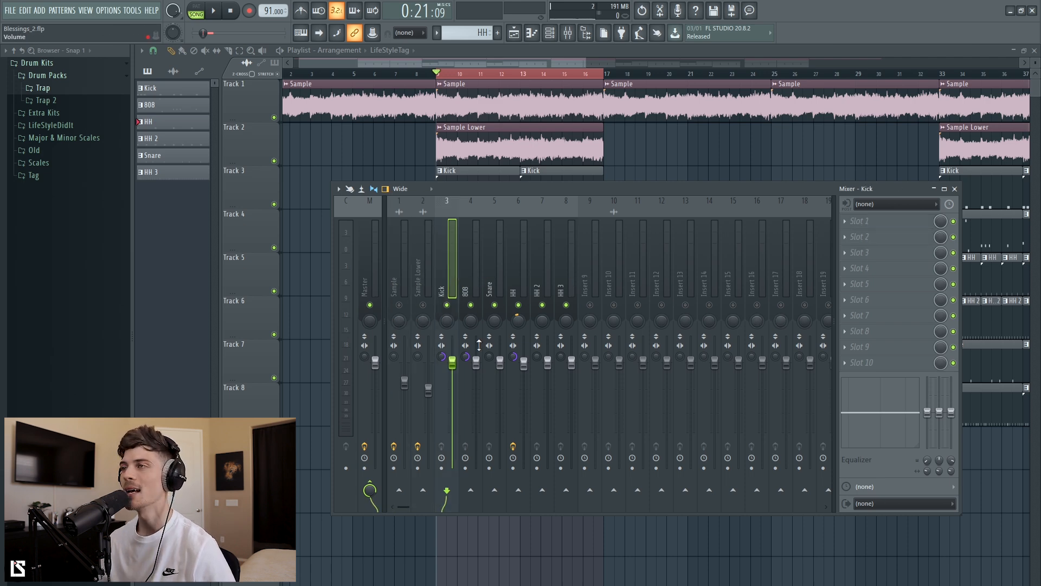
pyautogui.press('space')
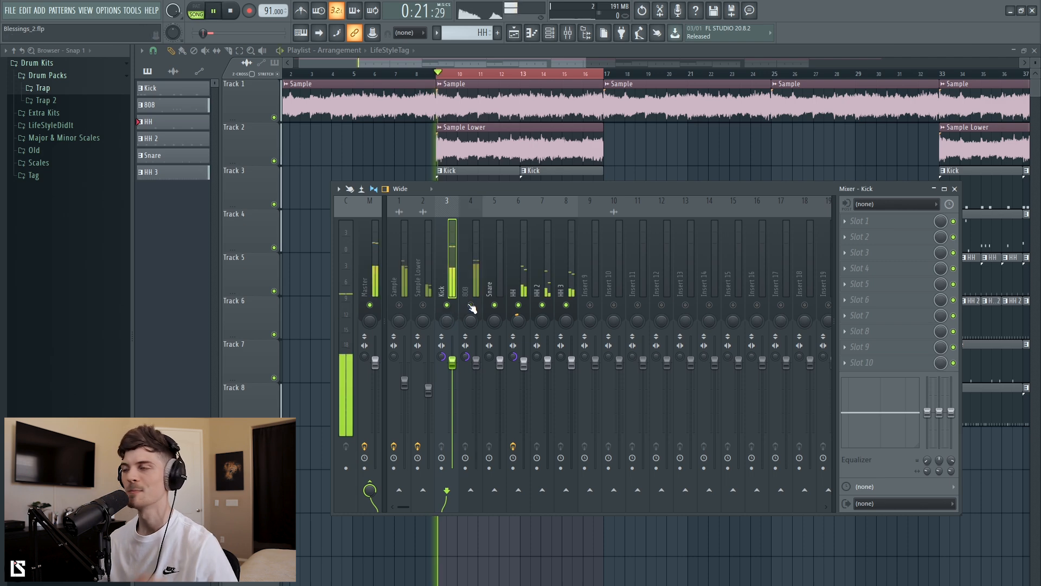
pyautogui.press('space')
pyautogui.click(504, 347)
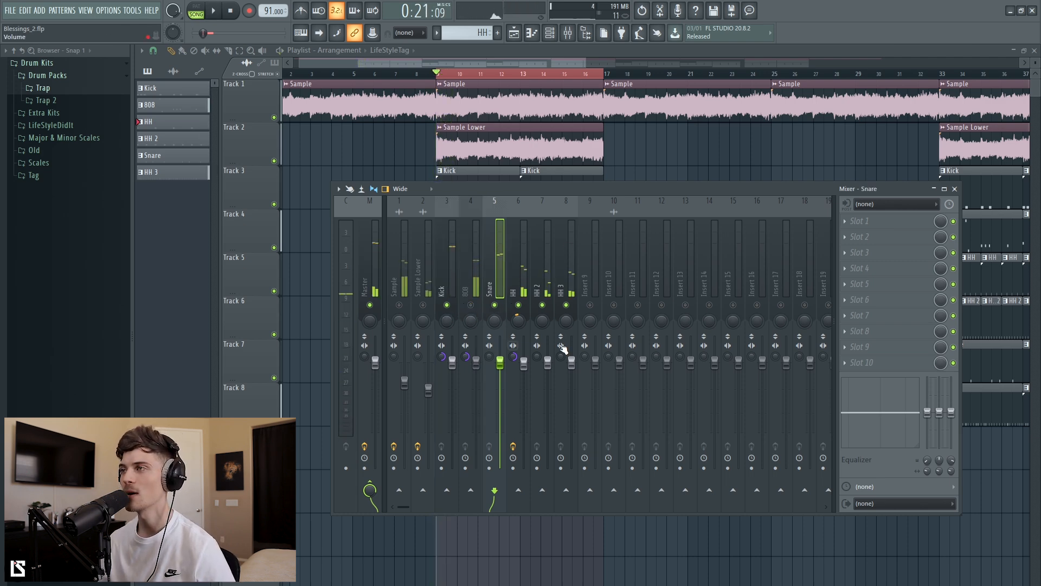
# Step: Play the drums and lower the HH track's volume, raising it back slightly to balance it
pyautogui.press('space')
pyautogui.click(516, 274)
pyautogui.moveTo(524, 374); pyautogui.dragTo(523, 391)
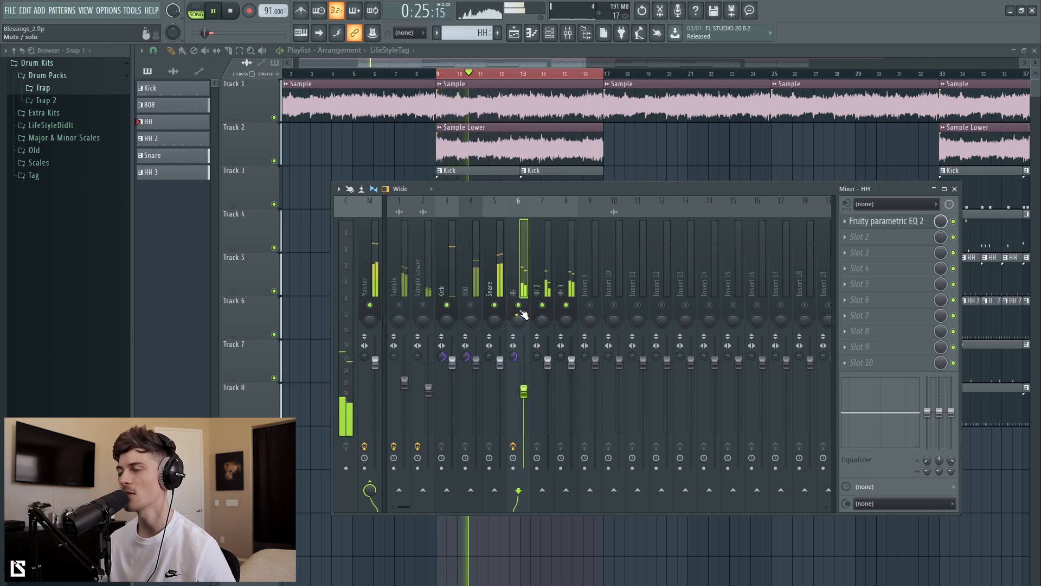
pyautogui.moveTo(524, 391); pyautogui.dragTo(524, 383)
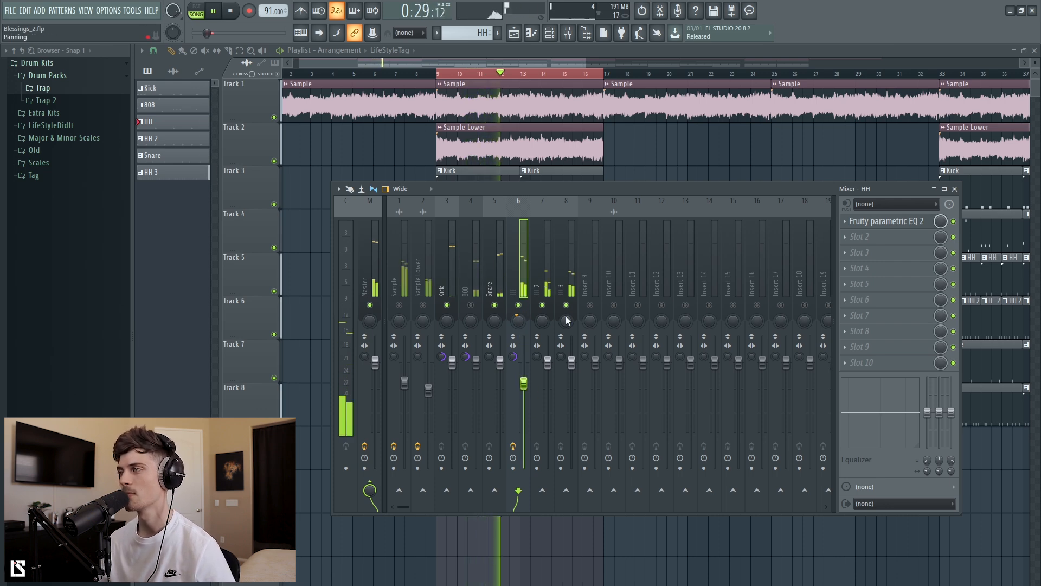
# Step: Pan the HH 3 track about 10% right and lower its volume slightly
pyautogui.moveTo(566, 320); pyautogui.dragTo(566, 314)
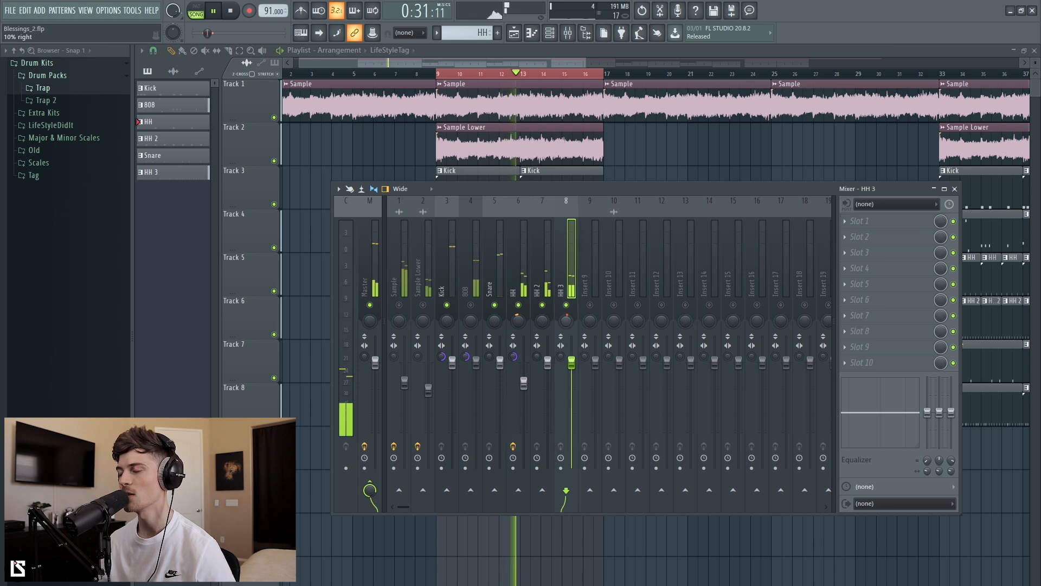
pyautogui.moveTo(571, 362); pyautogui.dragTo(571, 369)
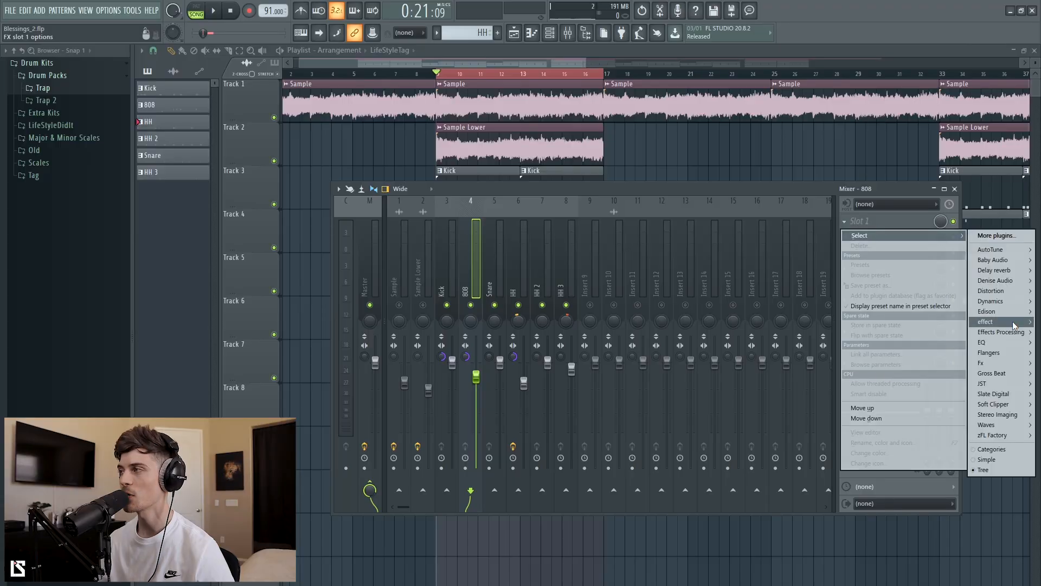
# Step: Load Decapitator in the first effect slot of the 808 track and set its drive to about 3.1 during playback
pyautogui.moveTo(1014, 326)
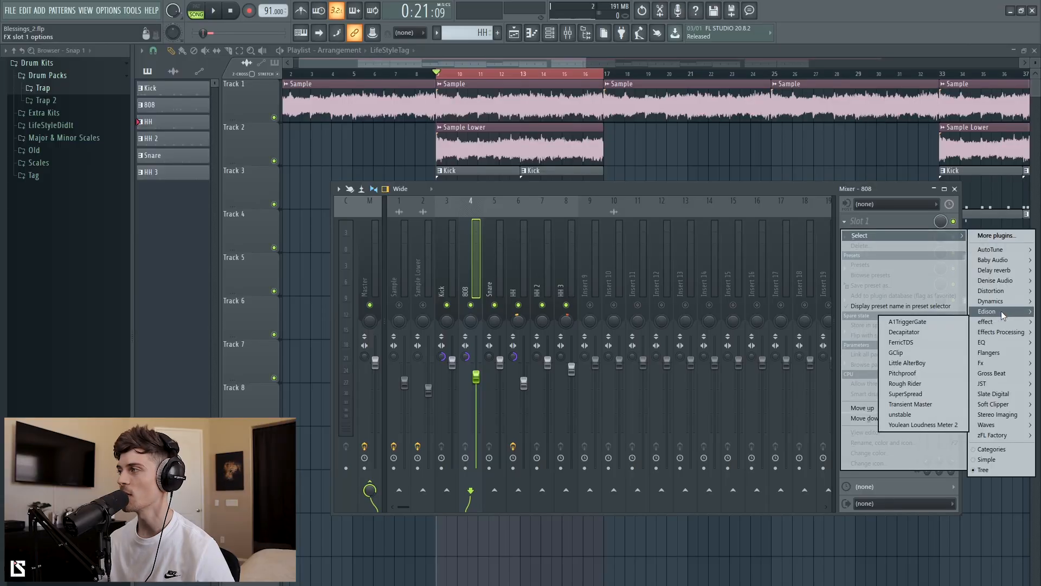
pyautogui.click(922, 332)
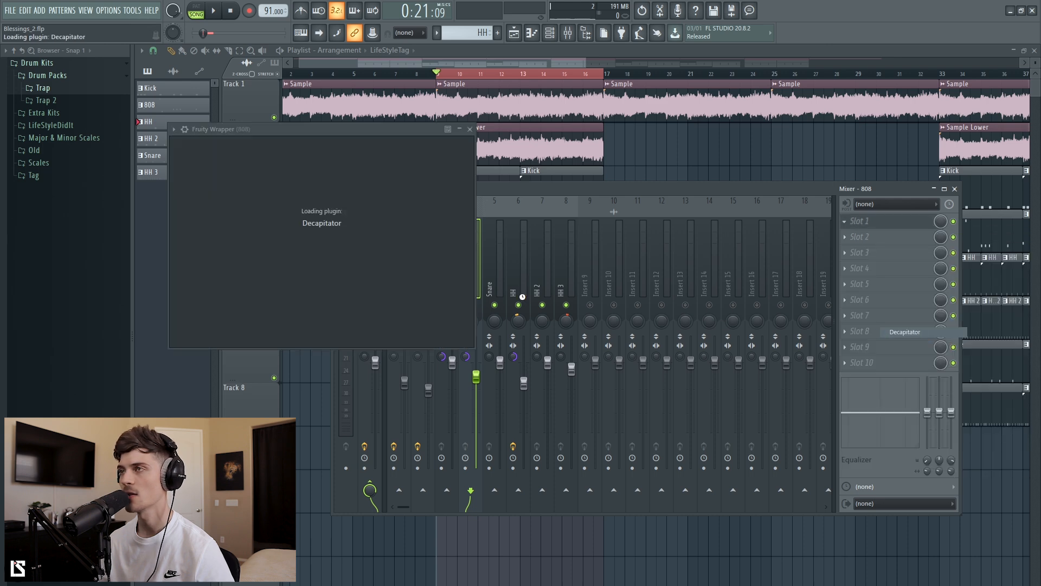
pyautogui.moveTo(299, 132); pyautogui.dragTo(427, 200)
pyautogui.click(222, 11)
pyautogui.moveTo(377, 332); pyautogui.dragTo(375, 321)
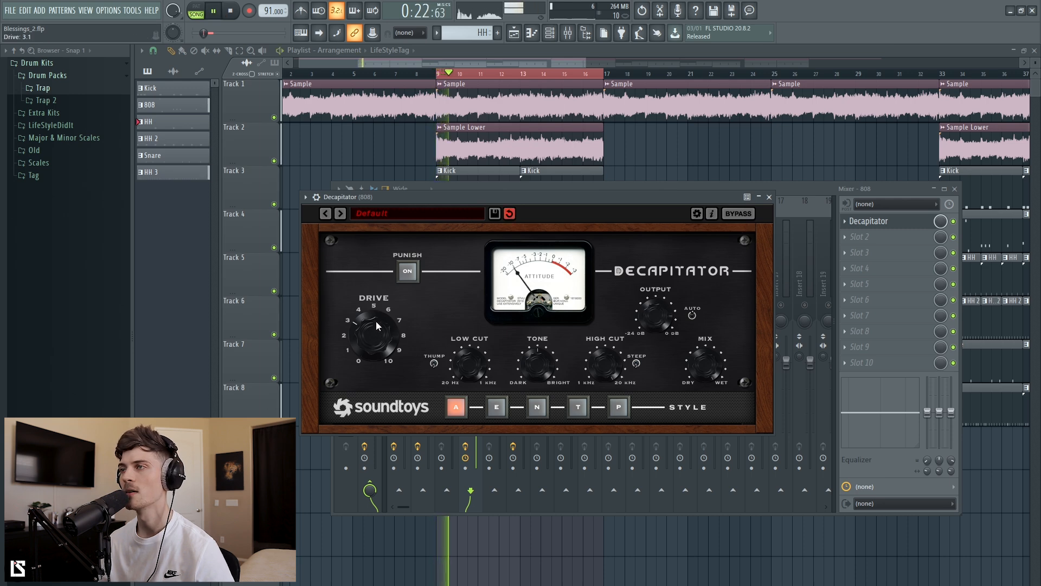
# Step: Audition Decapitator's A and N styles on the 808, choose style E and close the plugin
pyautogui.click(862, 189)
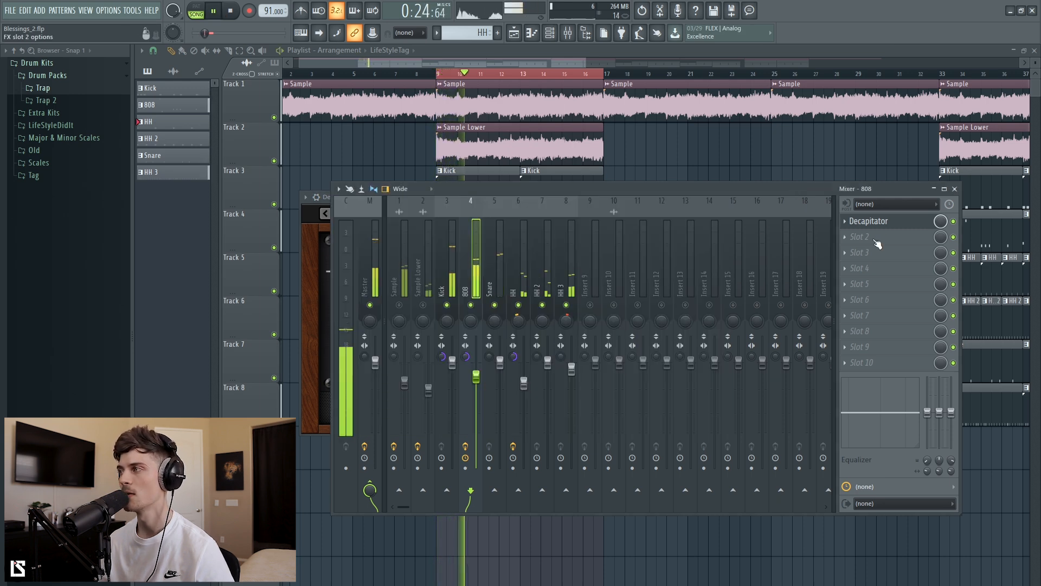
pyautogui.click(881, 221)
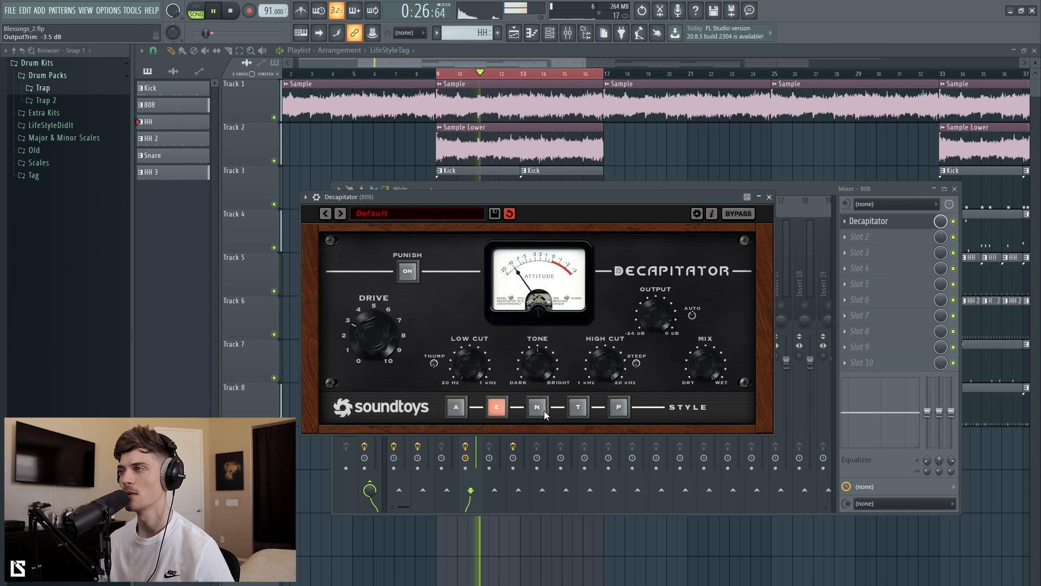
pyautogui.click(454, 404)
pyautogui.click(535, 408)
pyautogui.click(538, 409)
pyautogui.click(495, 406)
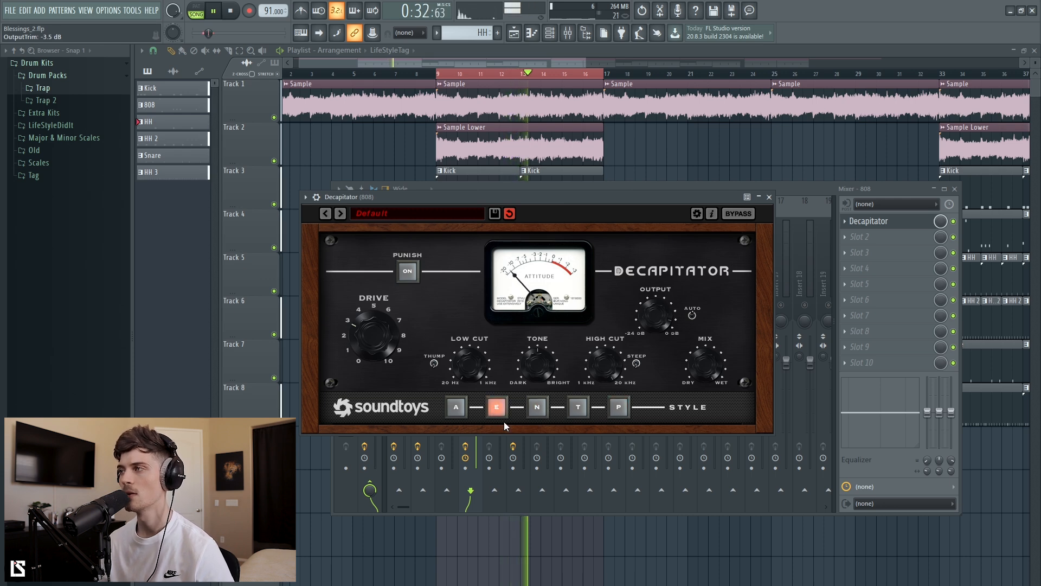
pyautogui.click(768, 197)
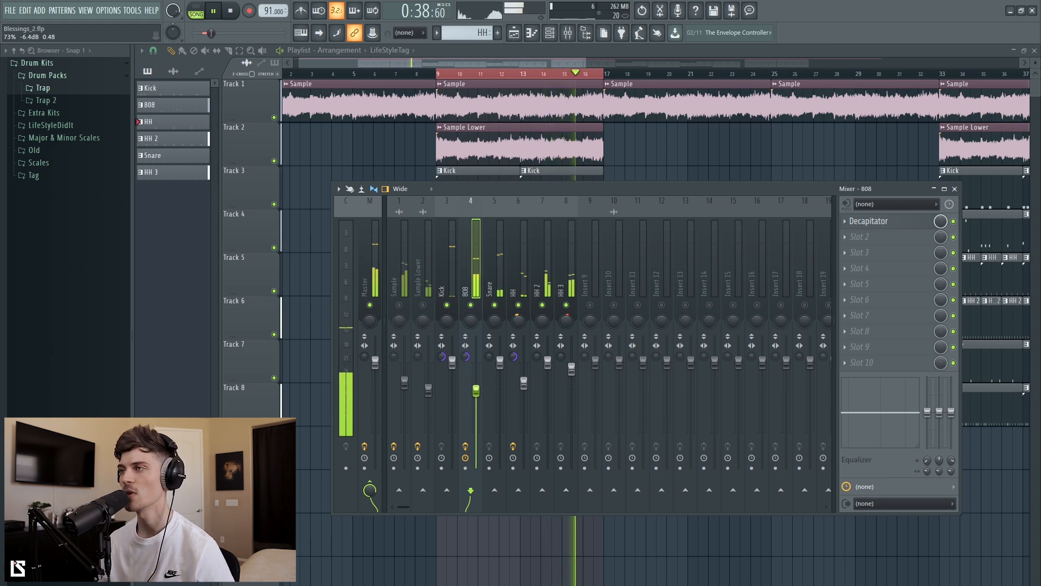
# Step: Unmute the Sample track and lower the 808 volume to slightly below -6.4 dB with the master narrowed toward mono
pyautogui.click(404, 313)
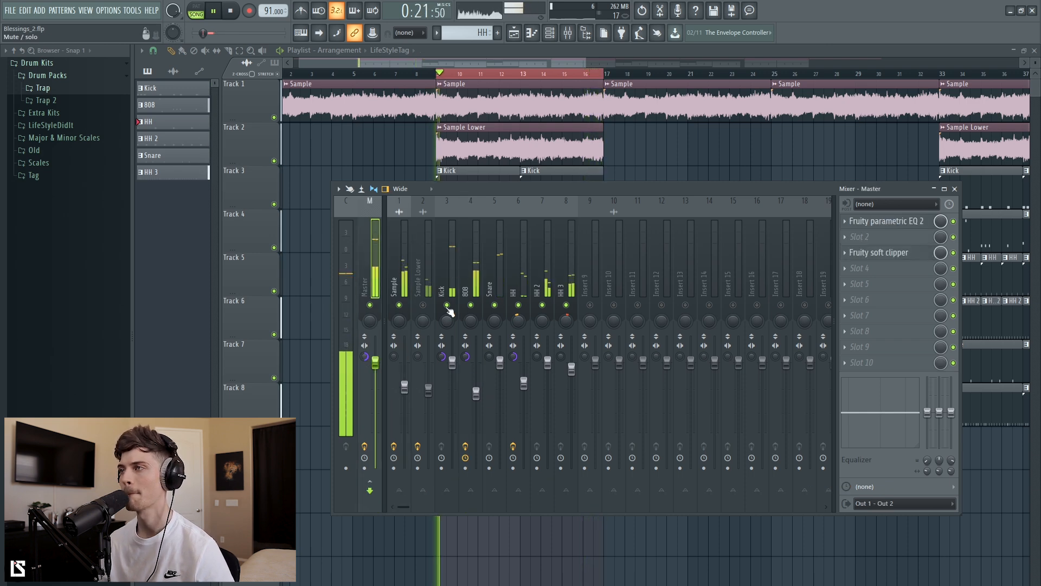
pyautogui.click(470, 255)
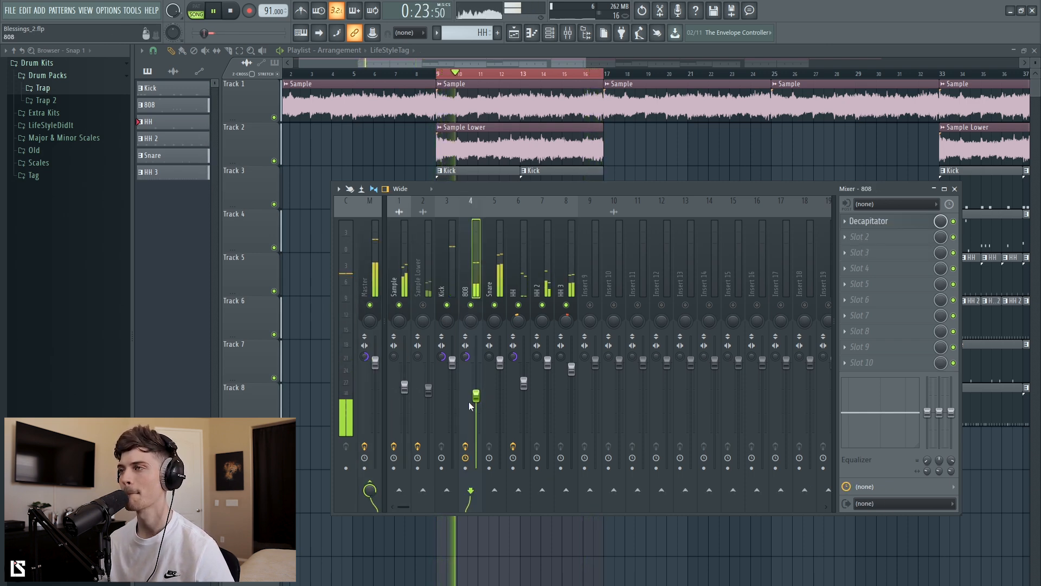
# Step: Set band 4 of the Sample track's Q10 equalizer to -1.5 dB at 171 Hz and close it
pyautogui.click(405, 271)
pyautogui.click(896, 226)
pyautogui.moveTo(435, 256); pyautogui.dragTo(515, 258)
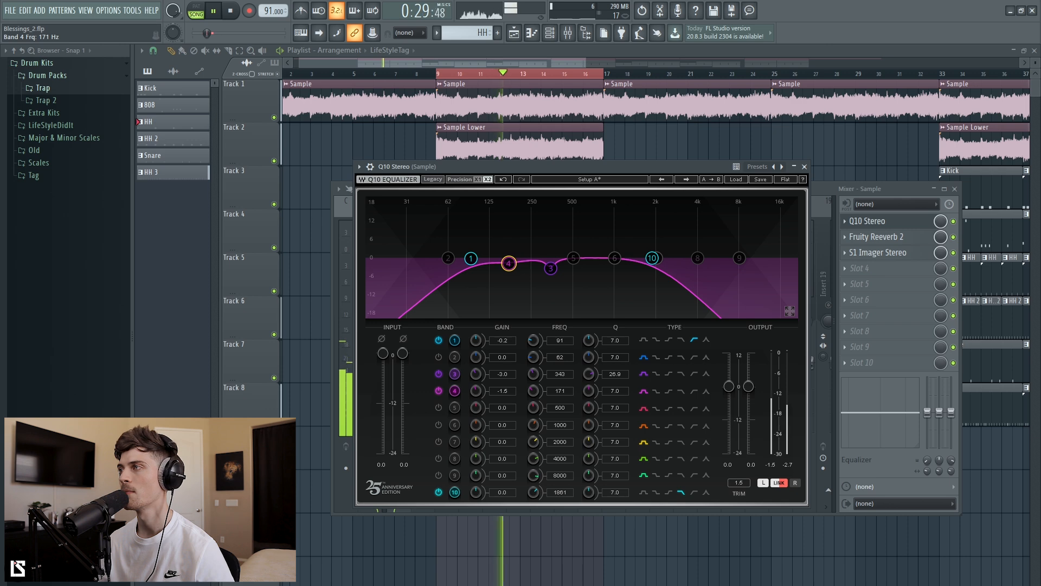
pyautogui.click(805, 167)
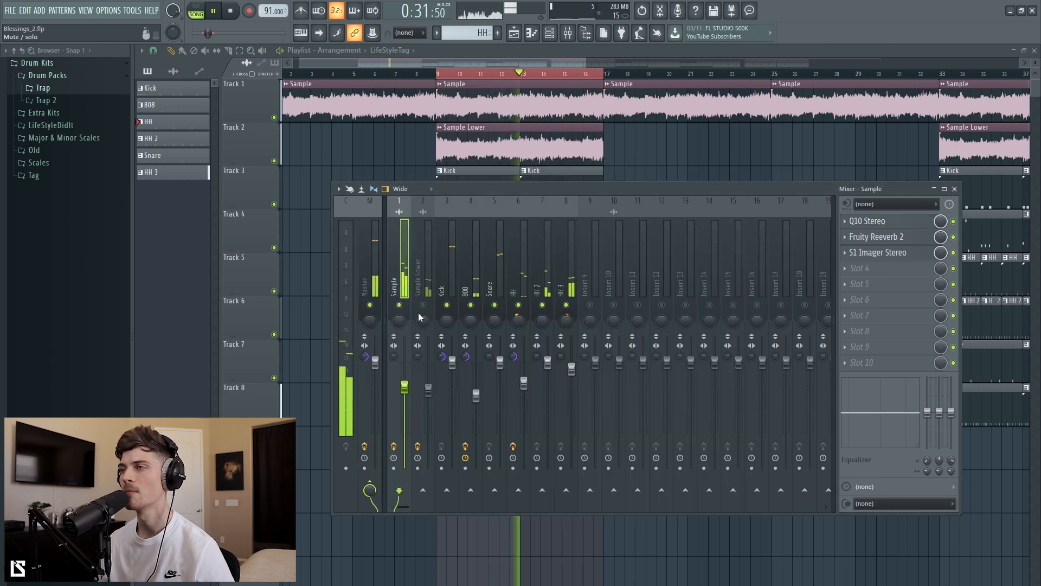
# Step: Reset the master's stereo separation and lower the Sample volume to slightly below -6.1 dB
pyautogui.rightClick(363, 356)
pyautogui.click(373, 364)
pyautogui.moveTo(404, 387); pyautogui.dragTo(404, 390)
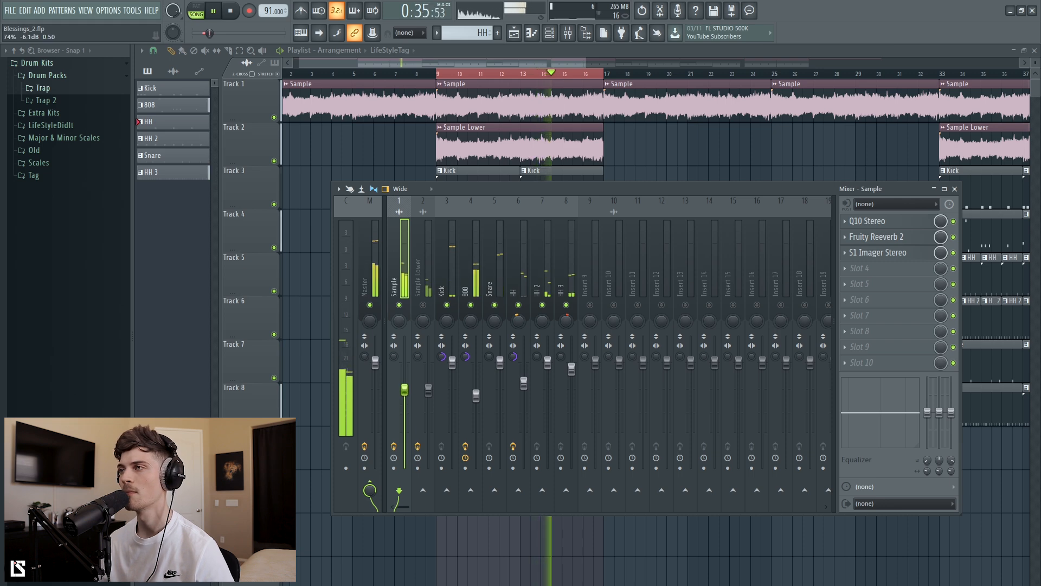
pyautogui.click(476, 279)
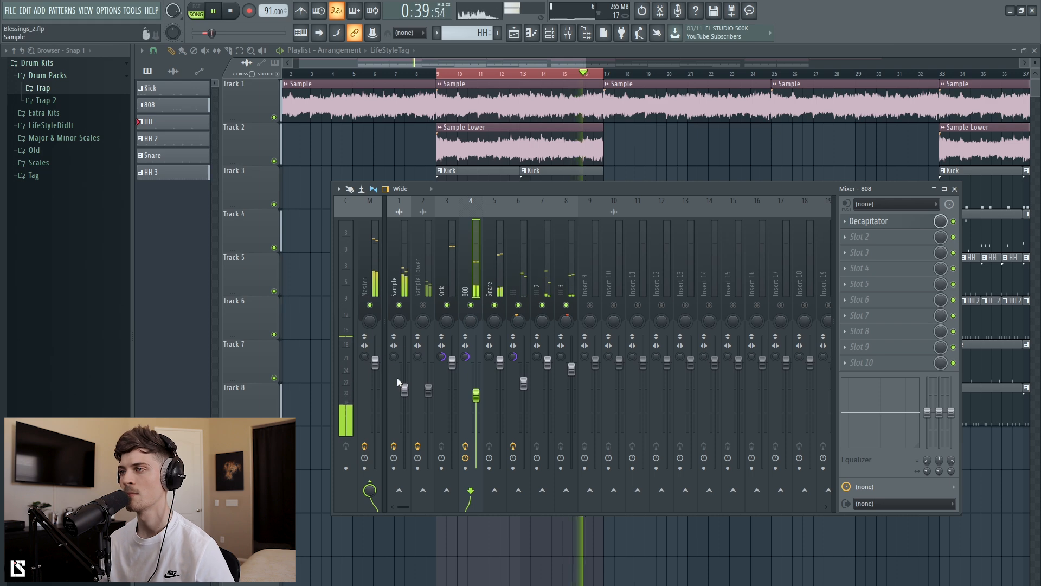
pyautogui.moveTo(404, 389); pyautogui.dragTo(404, 391)
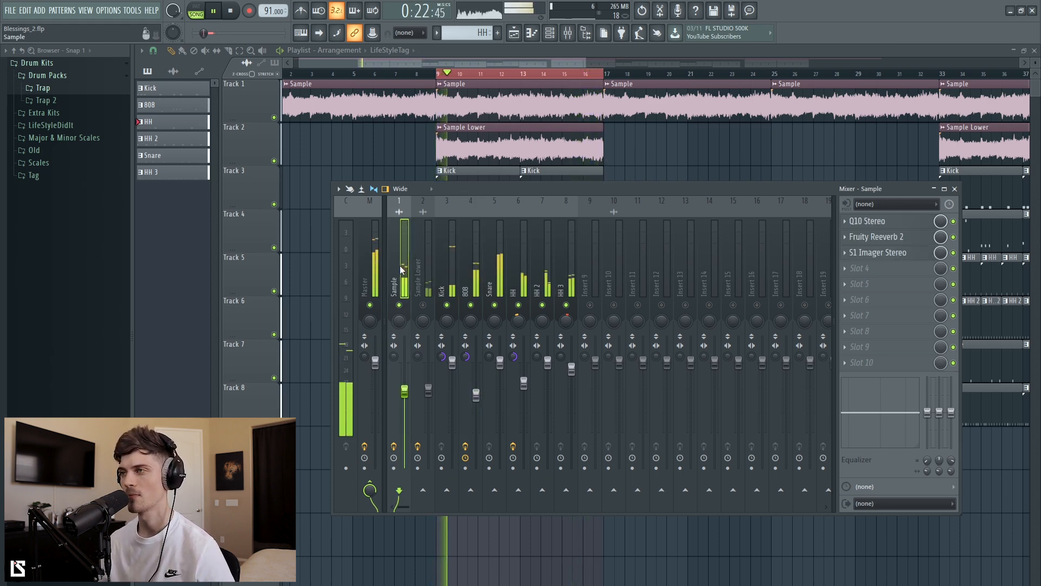
# Step: Unmute Sample Lower to lower its volume further, mute it and the Sample track again and stop playback
pyautogui.click(423, 305)
pyautogui.moveTo(428, 389); pyautogui.dragTo(428, 410)
pyautogui.click(423, 305)
pyautogui.click(399, 304)
pyautogui.press('space')
# Step: Stop playback and load the PuigTec EQP1A Stereo equalizer into the first effect slot of the Snare track
pyautogui.click(476, 276)
pyautogui.press('space')
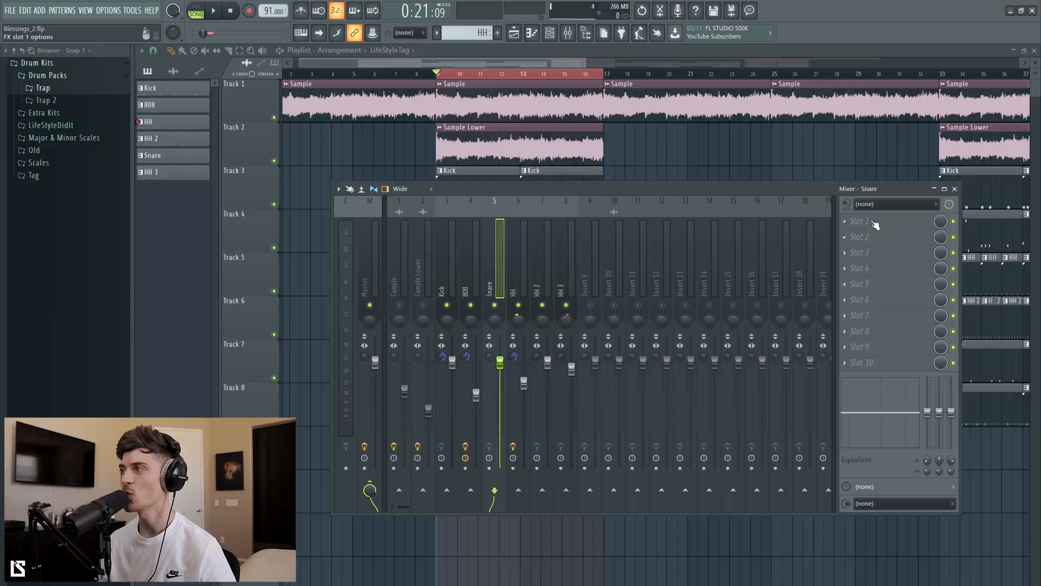
pyautogui.click(873, 222)
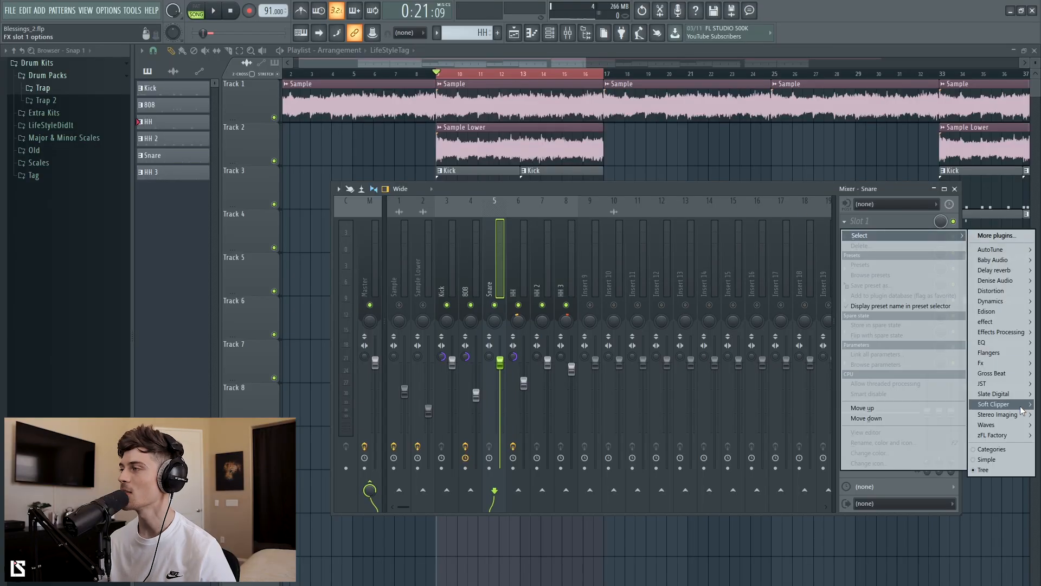
pyautogui.moveTo(1009, 425)
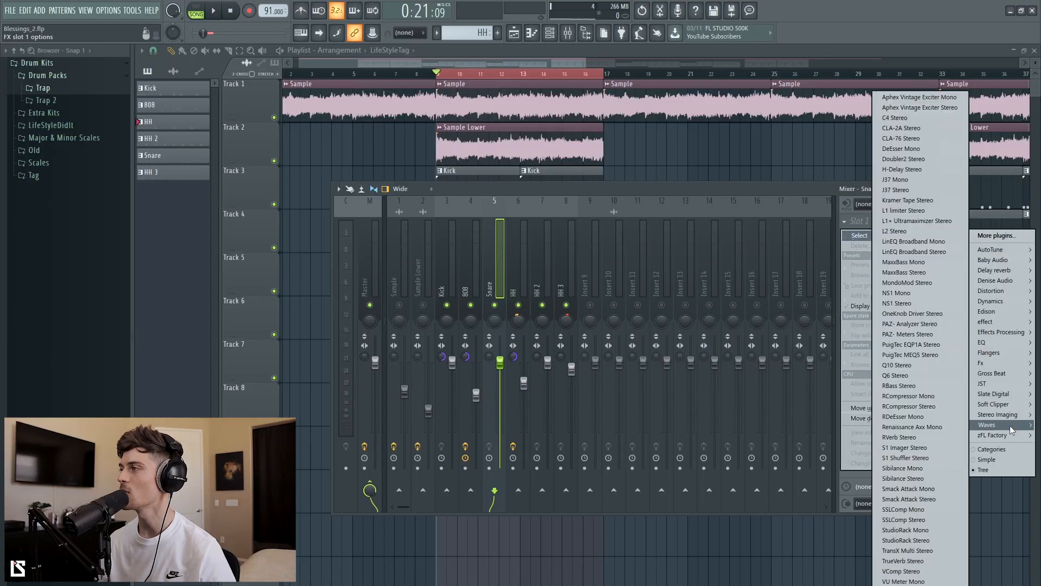
pyautogui.click(918, 347)
pyautogui.moveTo(431, 173); pyautogui.dragTo(446, 220)
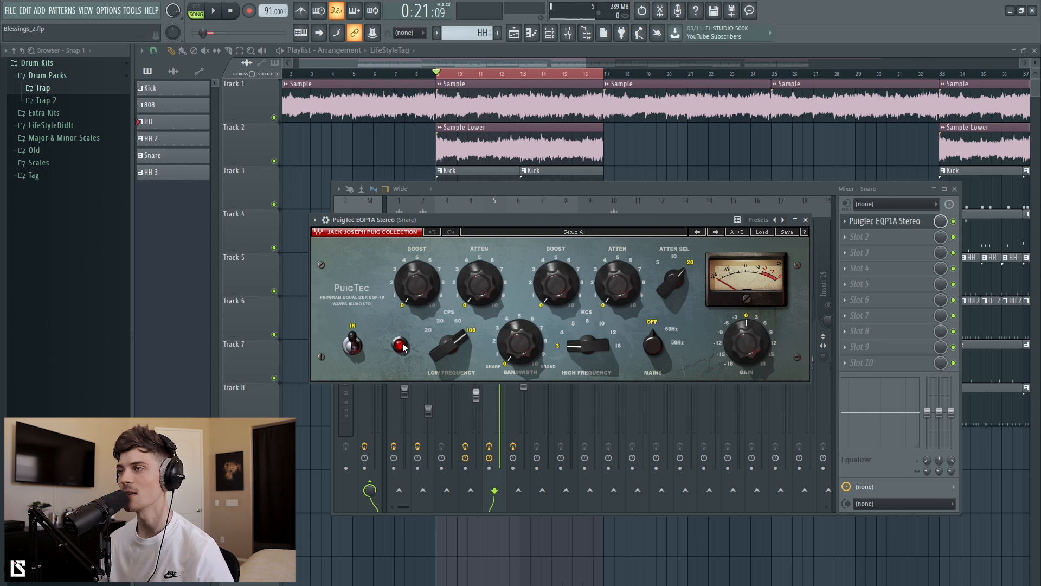
# Step: Play the beat and set the snare equalizer's low boost to about 2 and its high boost to 7.0 at 10 KCS
pyautogui.click(219, 14)
pyautogui.moveTo(410, 293); pyautogui.dragTo(406, 275)
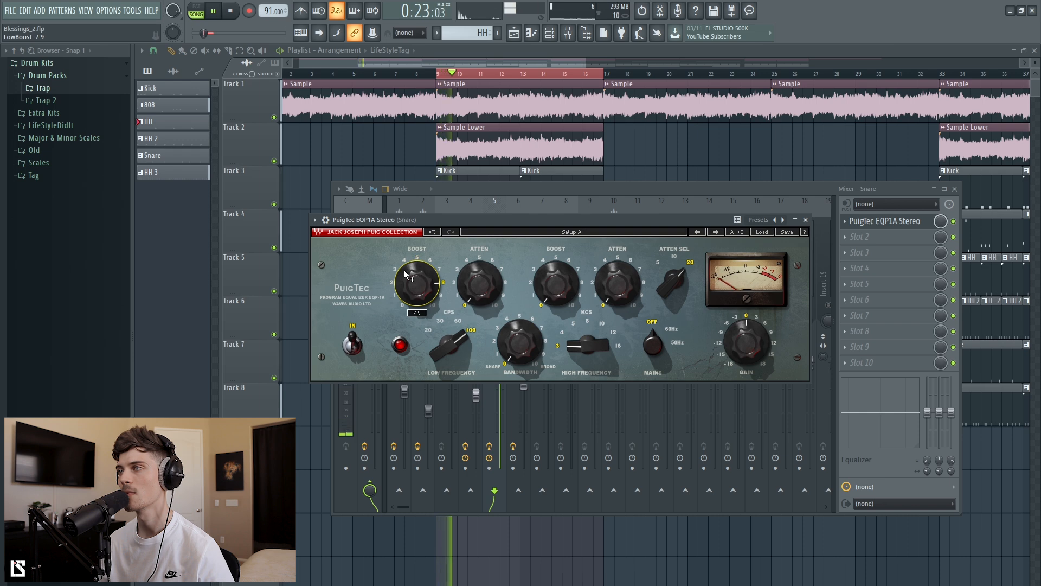
pyautogui.moveTo(405, 275); pyautogui.dragTo(406, 304)
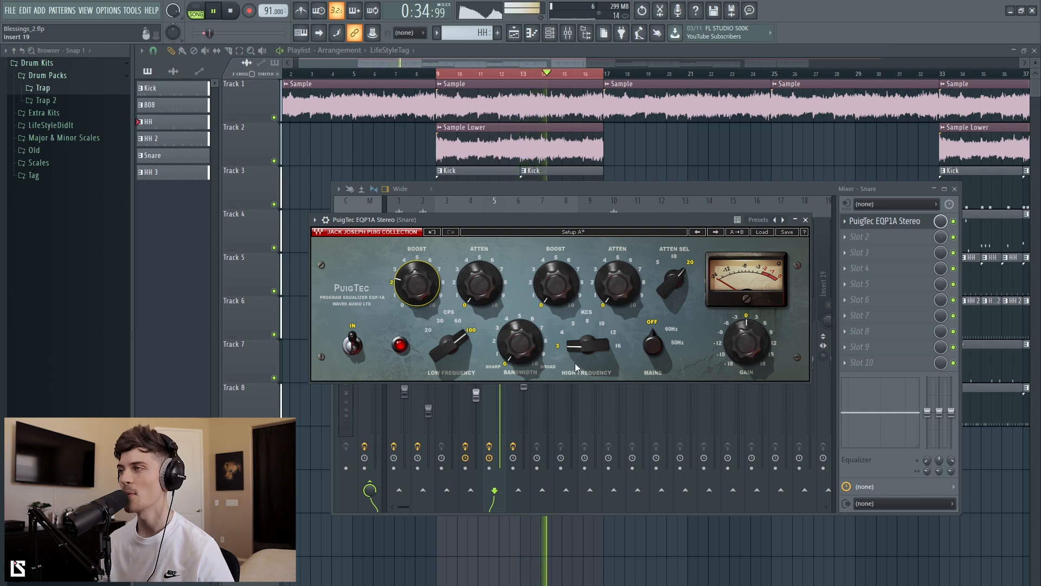
pyautogui.click(603, 323)
pyautogui.moveTo(556, 283); pyautogui.dragTo(556, 257)
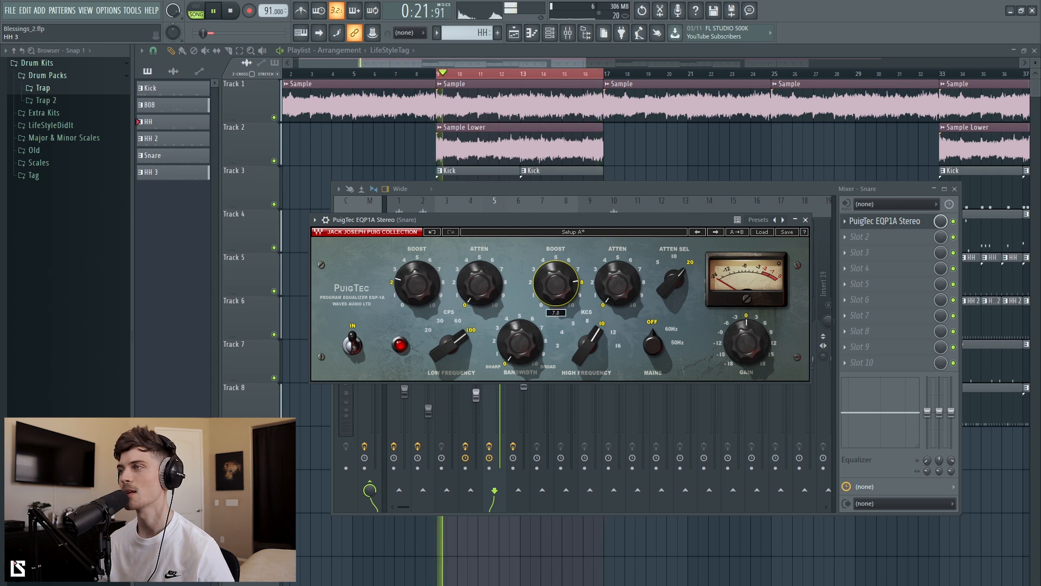
# Step: Restart playback and lower the snare equalizer's high boost to 1.7 and its gain to -1.1 dB
pyautogui.press('space')
pyautogui.click(415, 315)
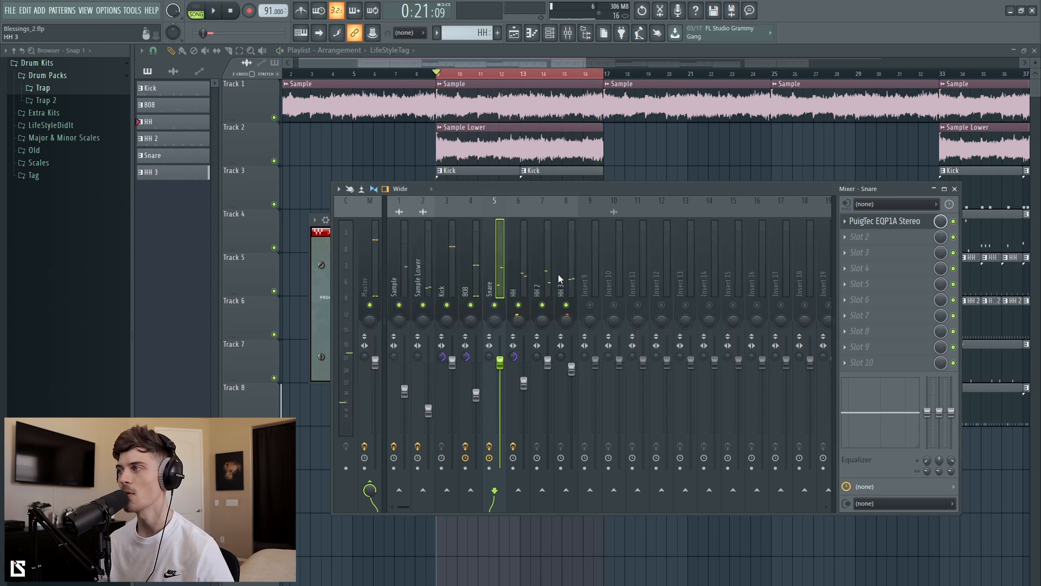
pyautogui.click(888, 223)
pyautogui.press('space')
pyautogui.moveTo(557, 293); pyautogui.dragTo(557, 320)
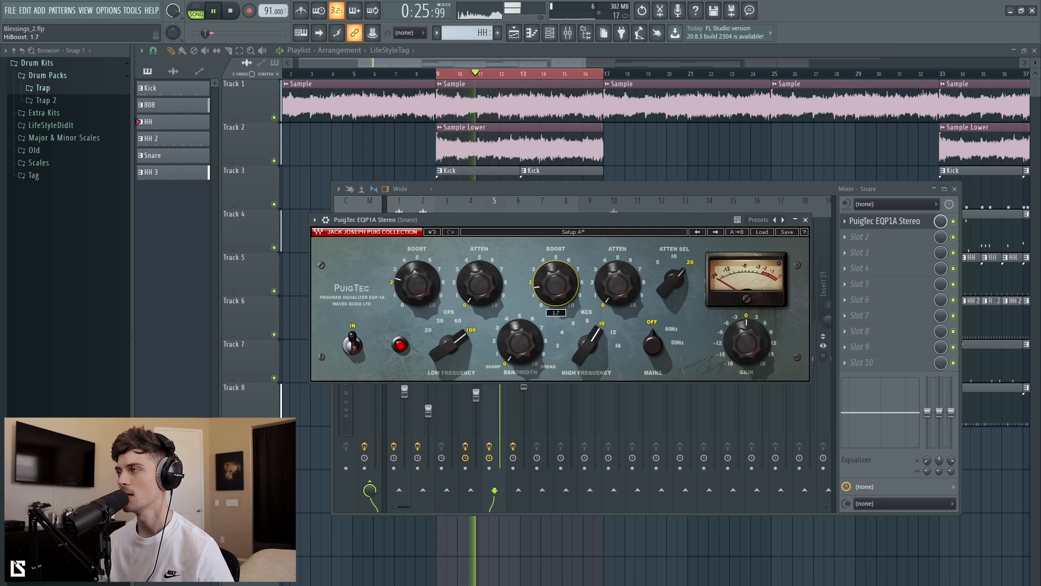
pyautogui.moveTo(746, 343); pyautogui.dragTo(746, 344)
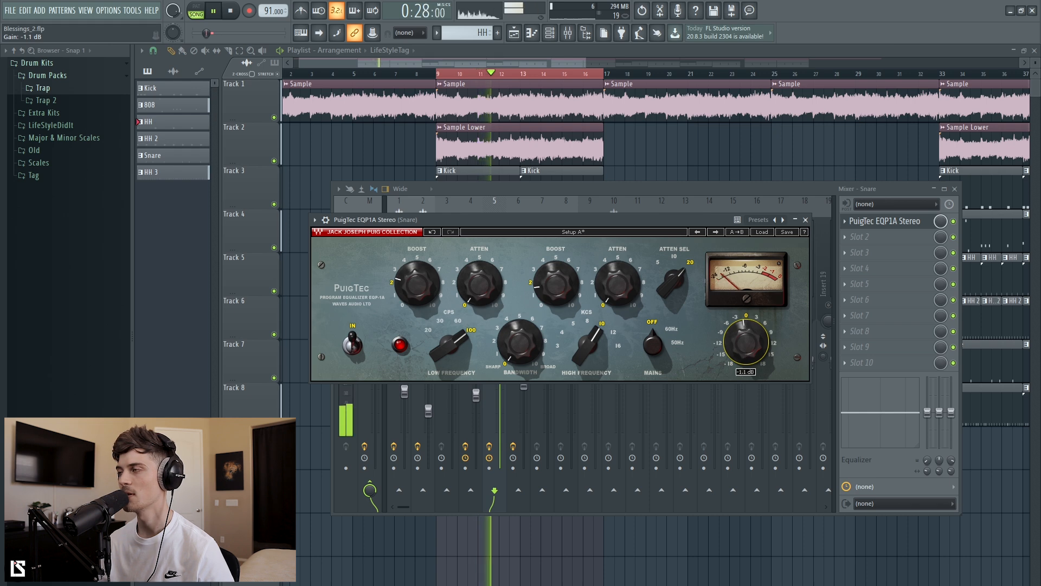
# Step: Raise the snare equalizer's high boost to 2.9, close it and stop playback
pyautogui.click(805, 220)
pyautogui.click(884, 220)
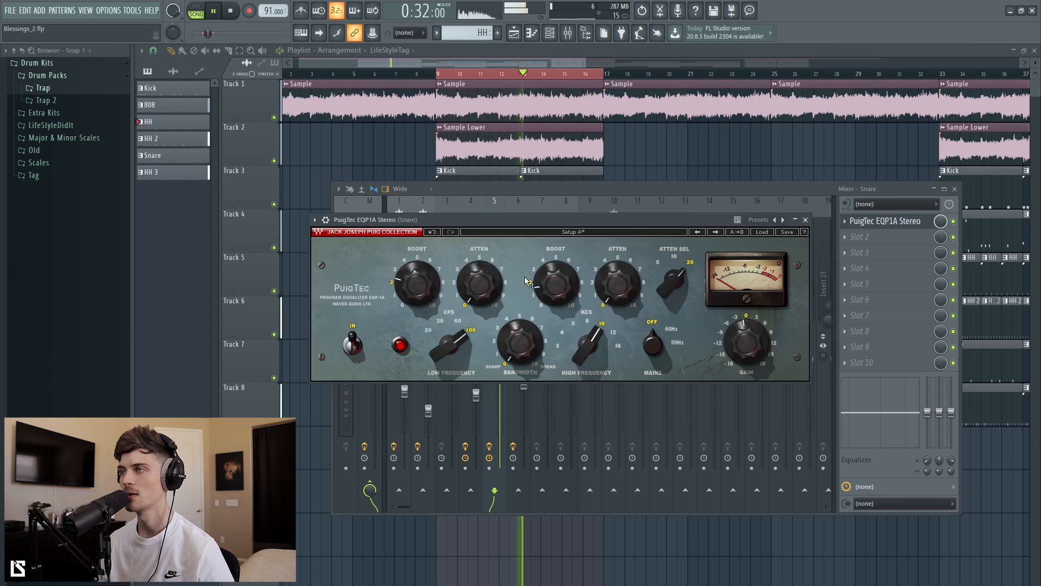
pyautogui.moveTo(558, 292); pyautogui.dragTo(557, 293)
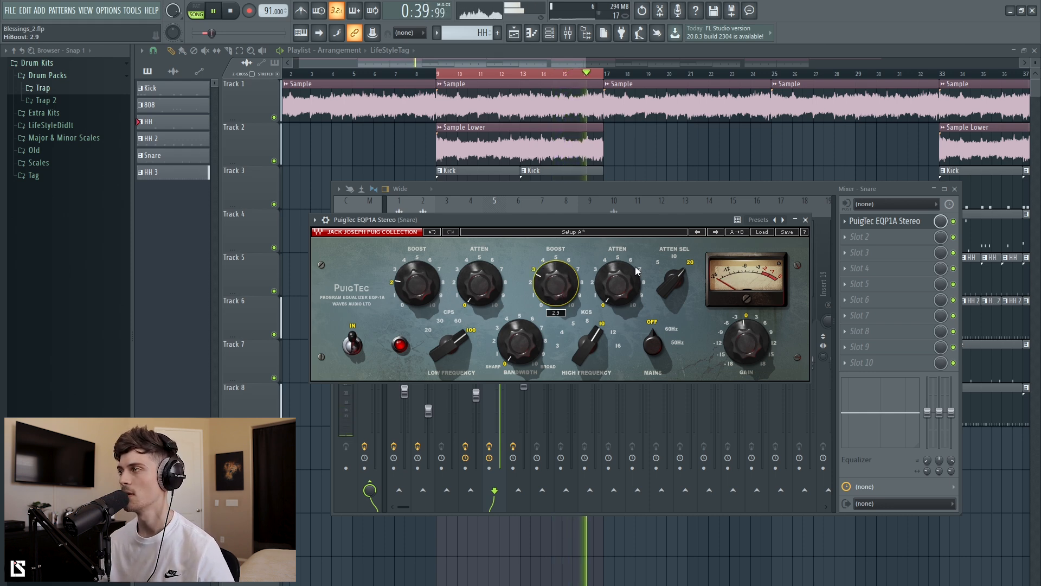
pyautogui.click(805, 220)
pyautogui.press('space')
# Step: Load JST Clip into the Snare track's second effect slot and set its drive to 8.4 dB
pyautogui.click(871, 237)
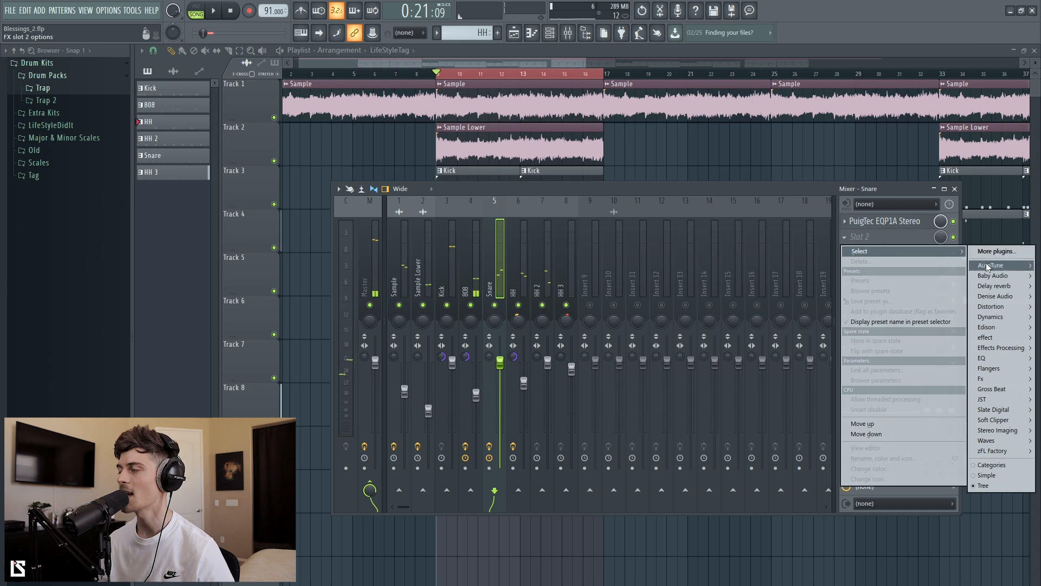
pyautogui.moveTo(1001, 399)
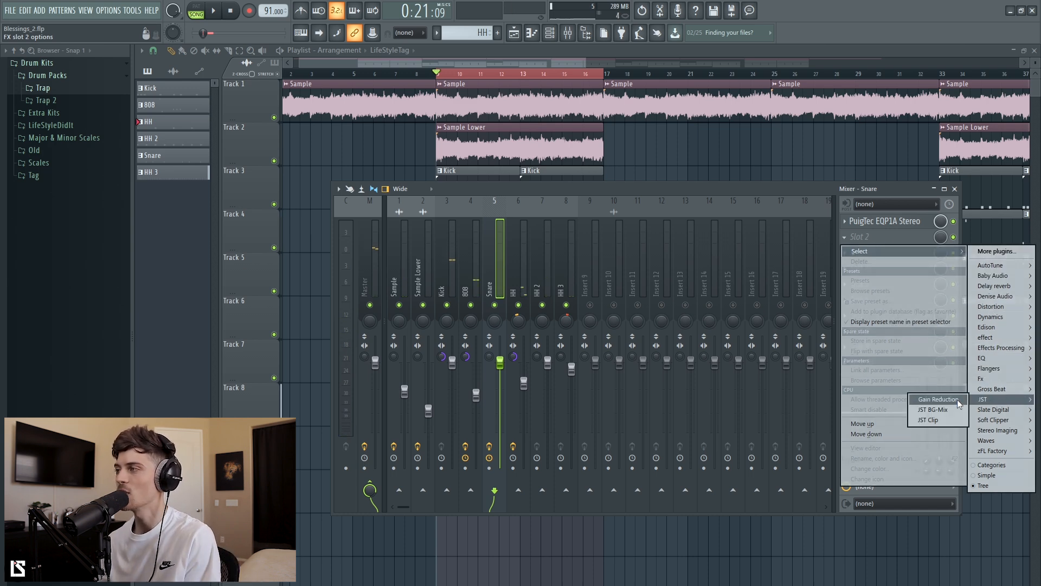
pyautogui.click(945, 419)
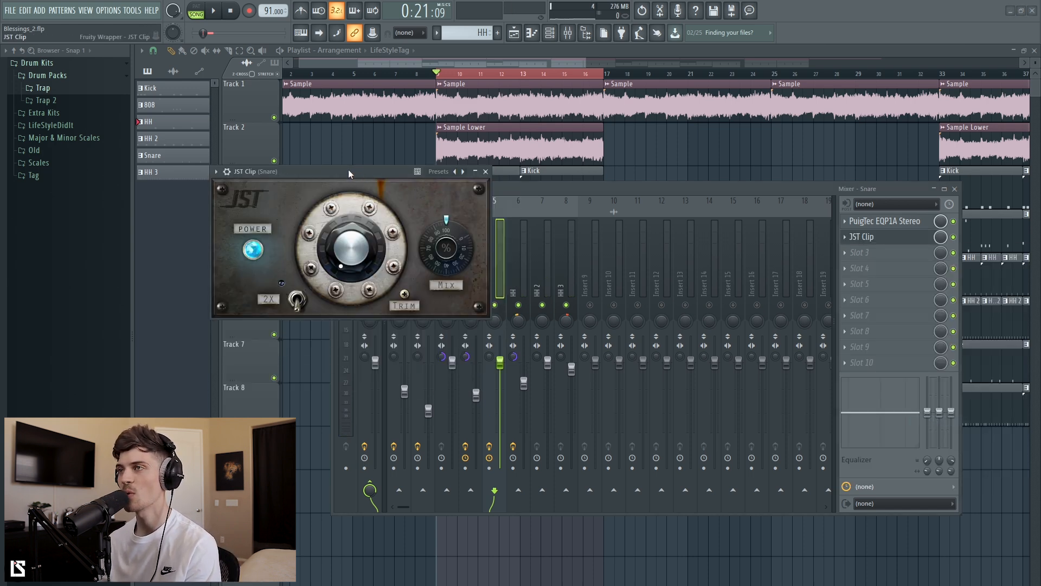
pyautogui.moveTo(349, 171); pyautogui.dragTo(521, 210)
pyautogui.moveTo(519, 305); pyautogui.dragTo(530, 268)
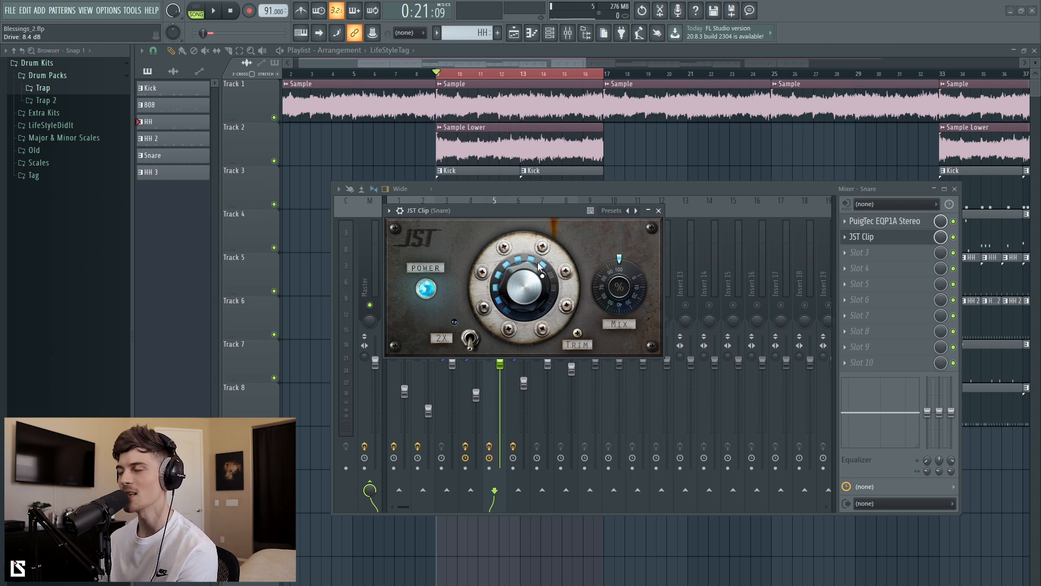
# Step: During playback, raise JST Clip's drive slightly, set its mix to 27.6 % and move its window clear of the Snare meter
pyautogui.click(214, 12)
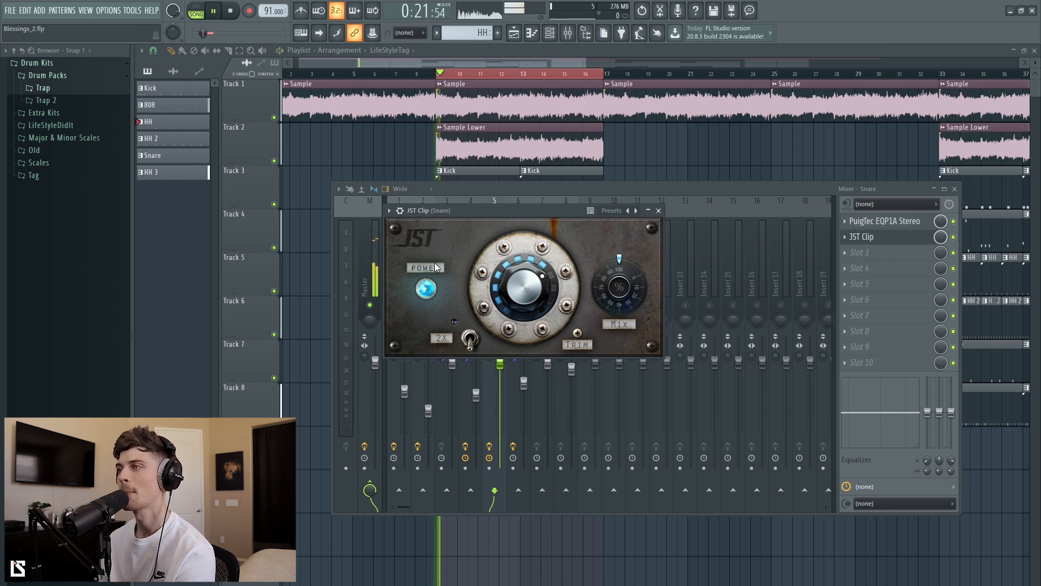
pyautogui.moveTo(507, 281); pyautogui.dragTo(507, 276)
pyautogui.moveTo(632, 288); pyautogui.dragTo(636, 366)
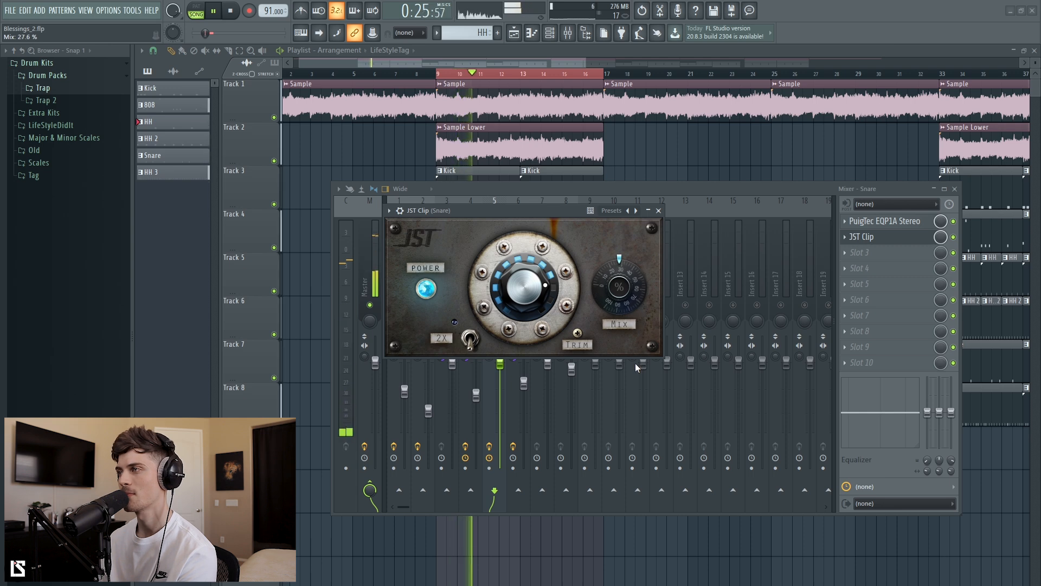
pyautogui.press('Escape')
pyautogui.click(889, 236)
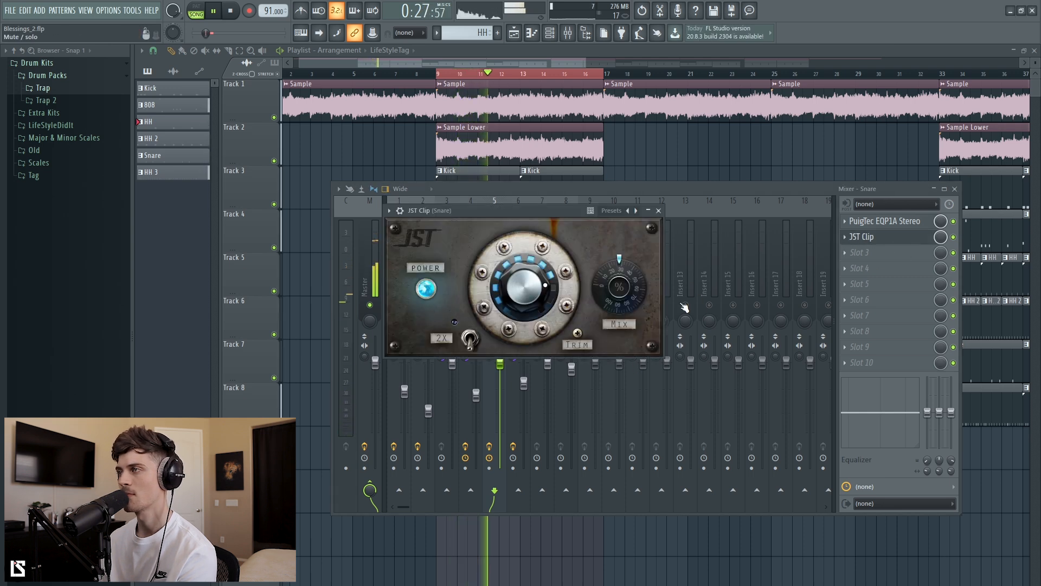
pyautogui.moveTo(532, 212); pyautogui.dragTo(691, 301)
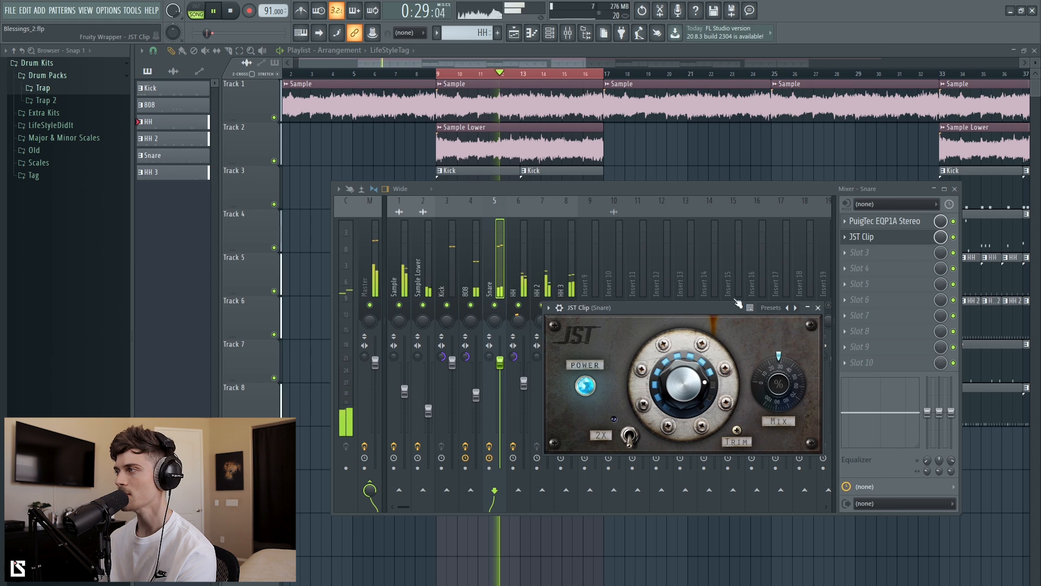
# Step: Compare the snare with JST Clip bypassed and active, and set the clipper's trim to -3.9 dB
pyautogui.click(958, 239)
pyautogui.click(954, 237)
pyautogui.click(954, 237)
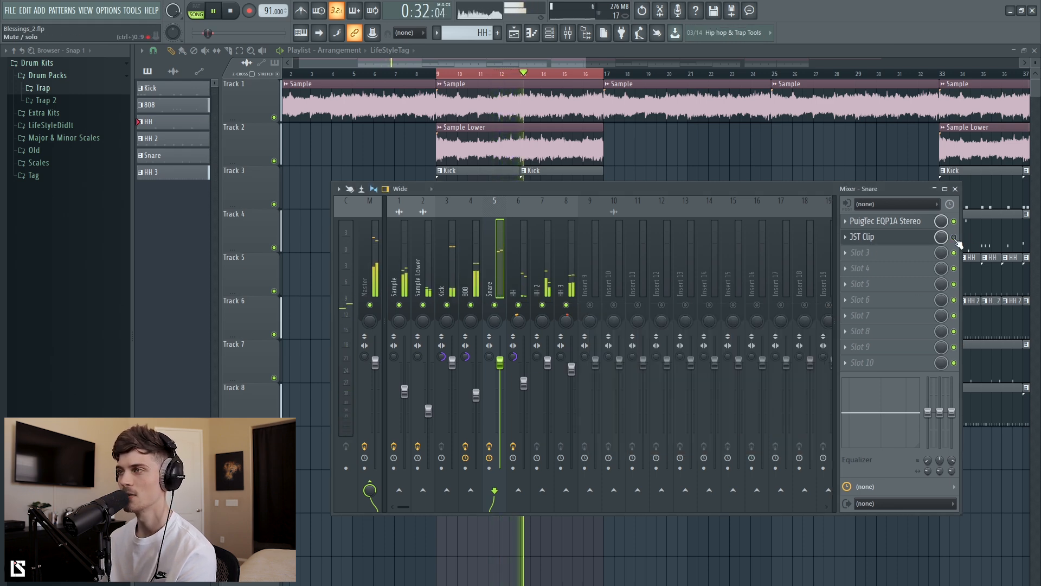
pyautogui.click(890, 237)
pyautogui.moveTo(732, 447); pyautogui.dragTo(731, 449)
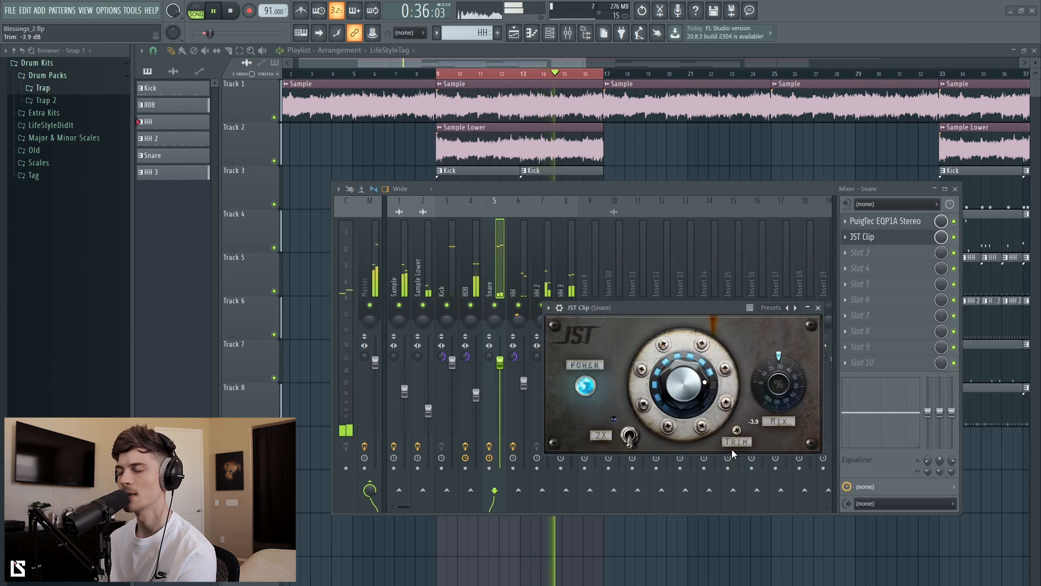
# Step: Check JST Clip against bypass again, raise its trim to -3.0 dB, close it and stop playback
pyautogui.click(954, 237)
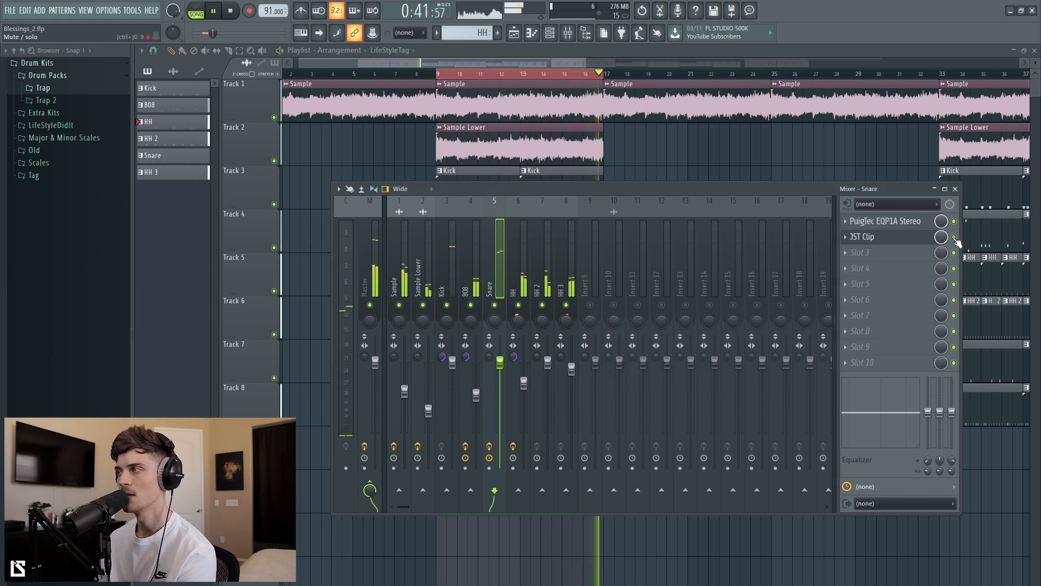
pyautogui.click(896, 237)
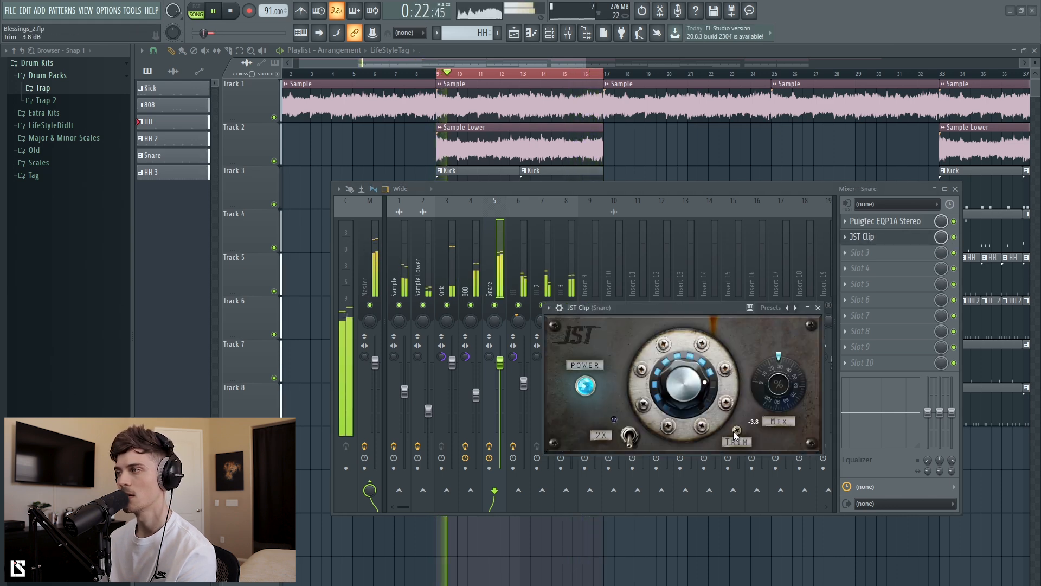
pyautogui.moveTo(734, 431); pyautogui.dragTo(734, 429)
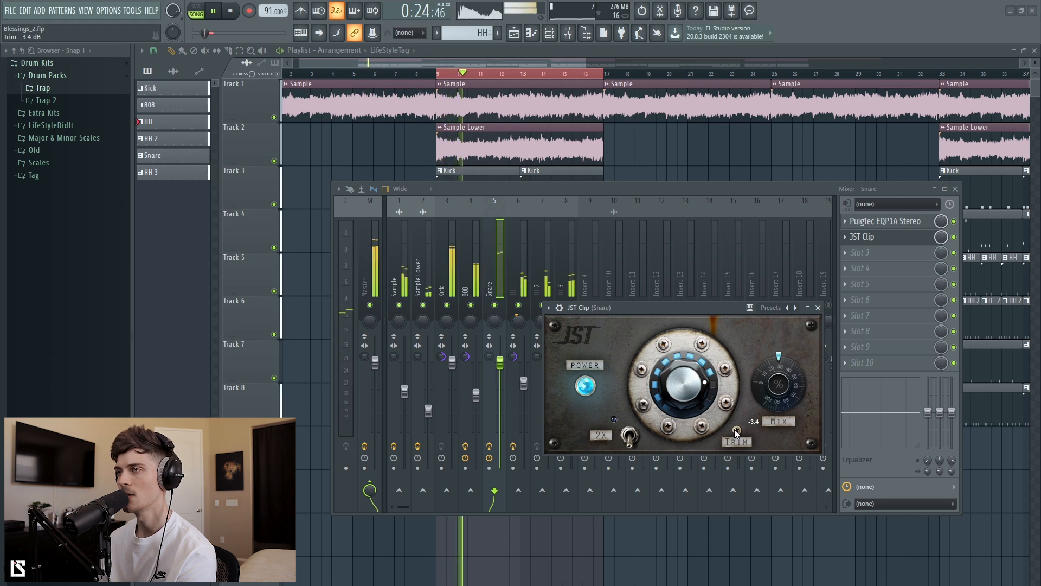
pyautogui.scroll(1, 736, 431)
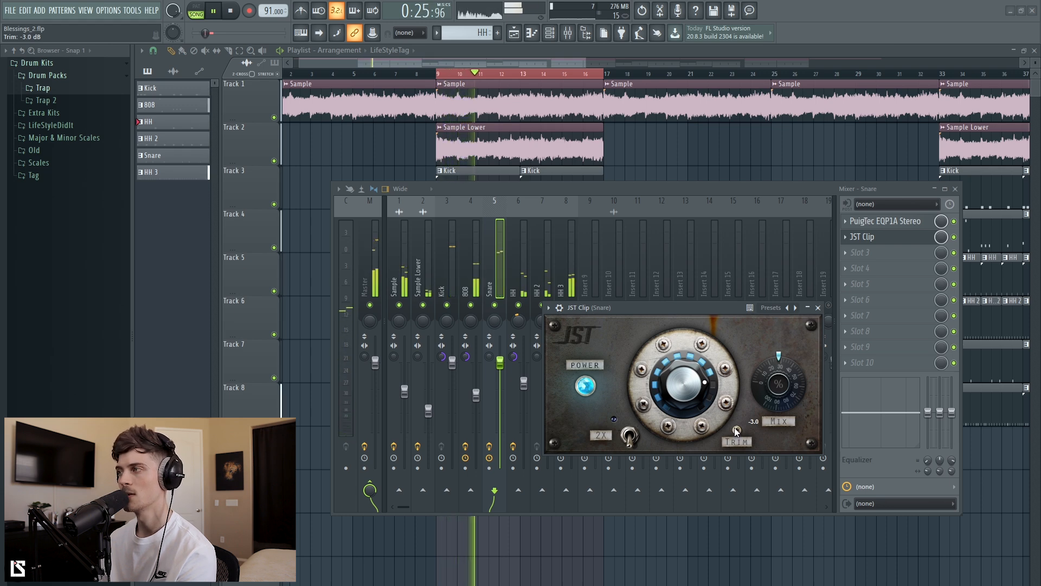
pyautogui.click(818, 308)
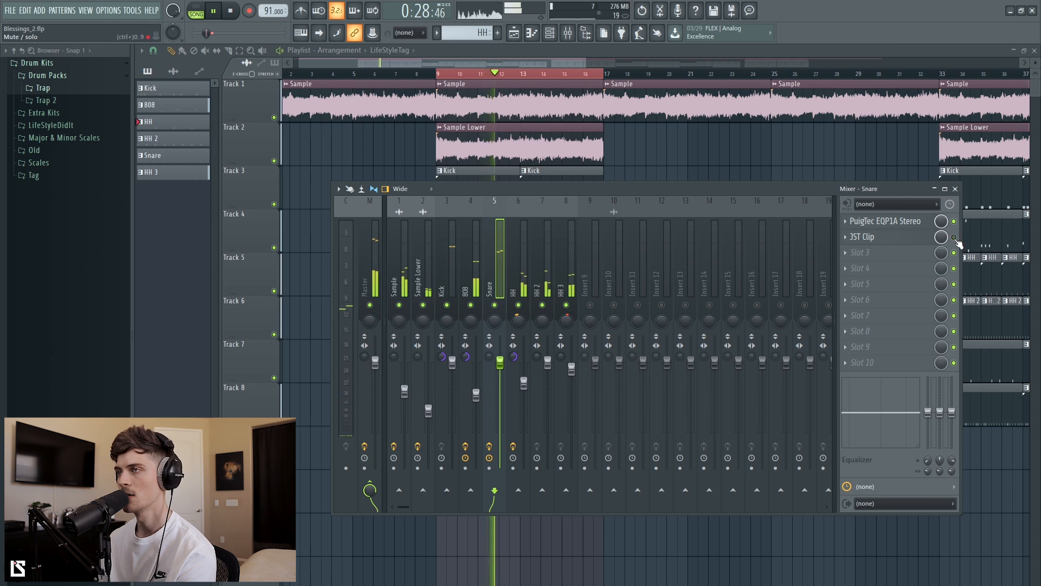
pyautogui.press('space')
# Step: Add Fruity Reeverb 2 to the Snare's third effect slot with a 465 Hz low cut and a reduced wet level
pyautogui.click(872, 257)
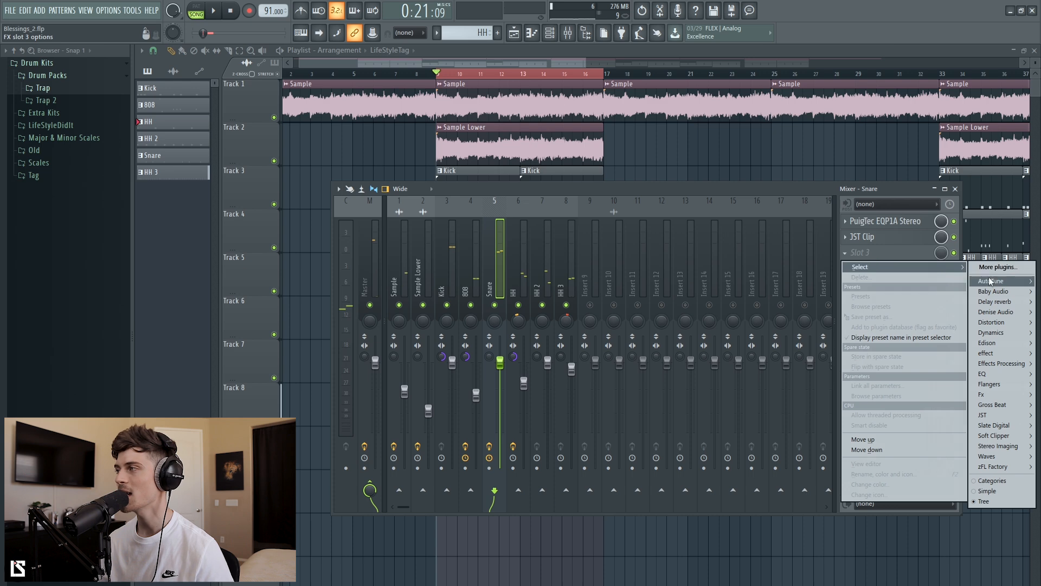
pyautogui.moveTo(1011, 301)
pyautogui.click(944, 328)
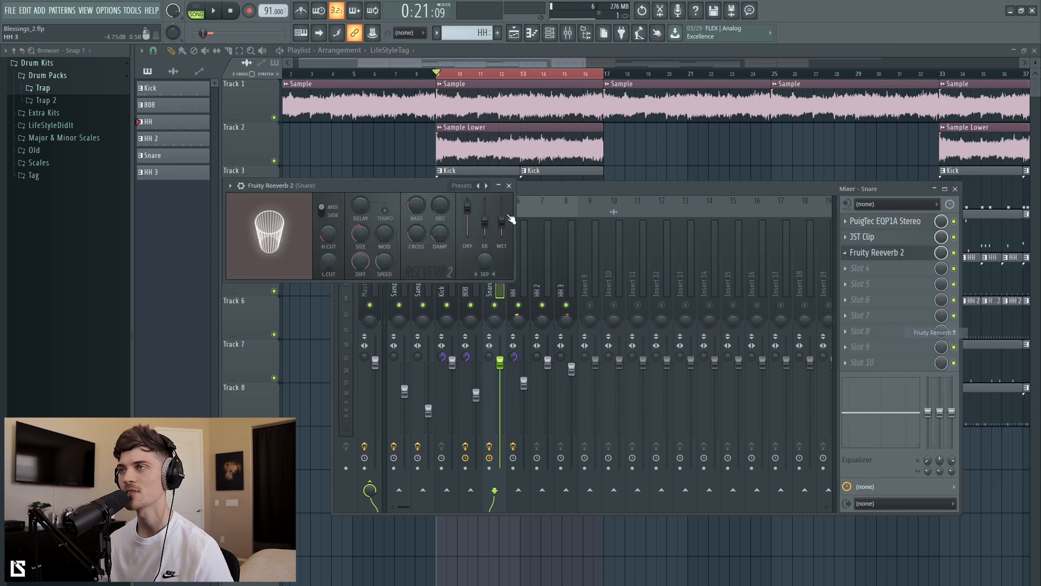
pyautogui.moveTo(364, 186); pyautogui.dragTo(709, 197)
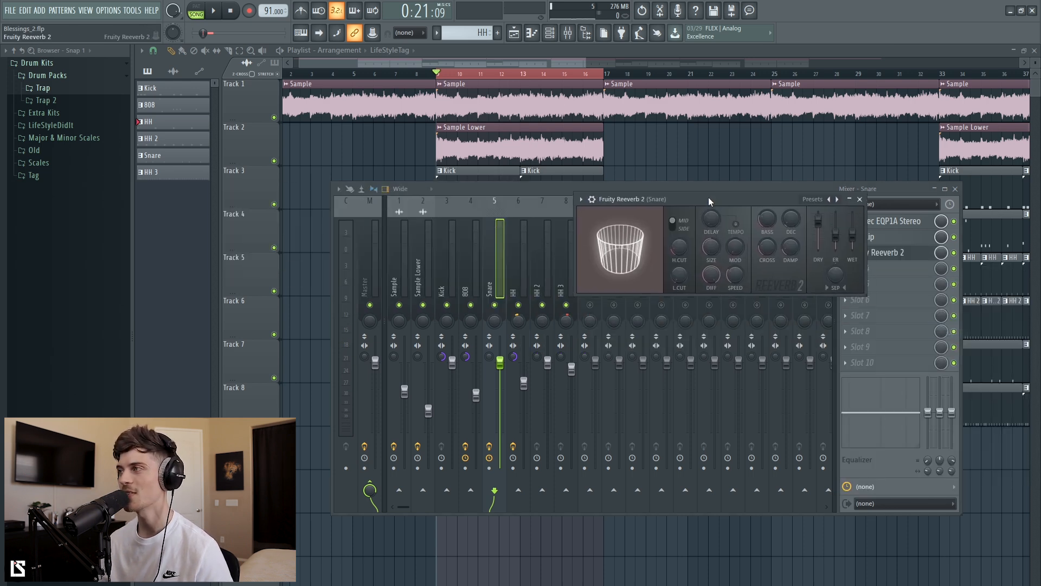
pyautogui.press('space')
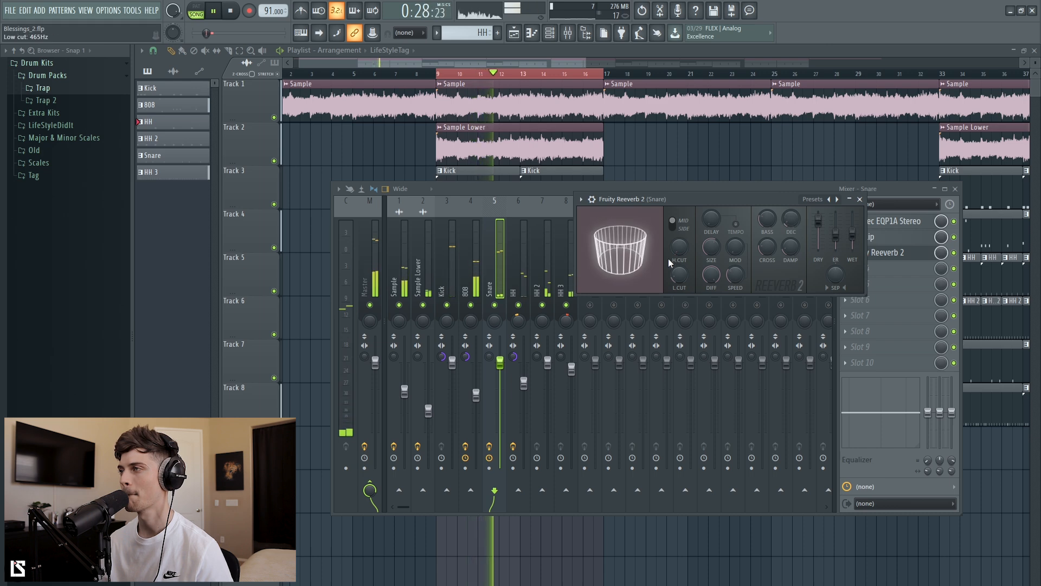
pyautogui.moveTo(853, 234); pyautogui.dragTo(852, 245)
pyautogui.click(859, 199)
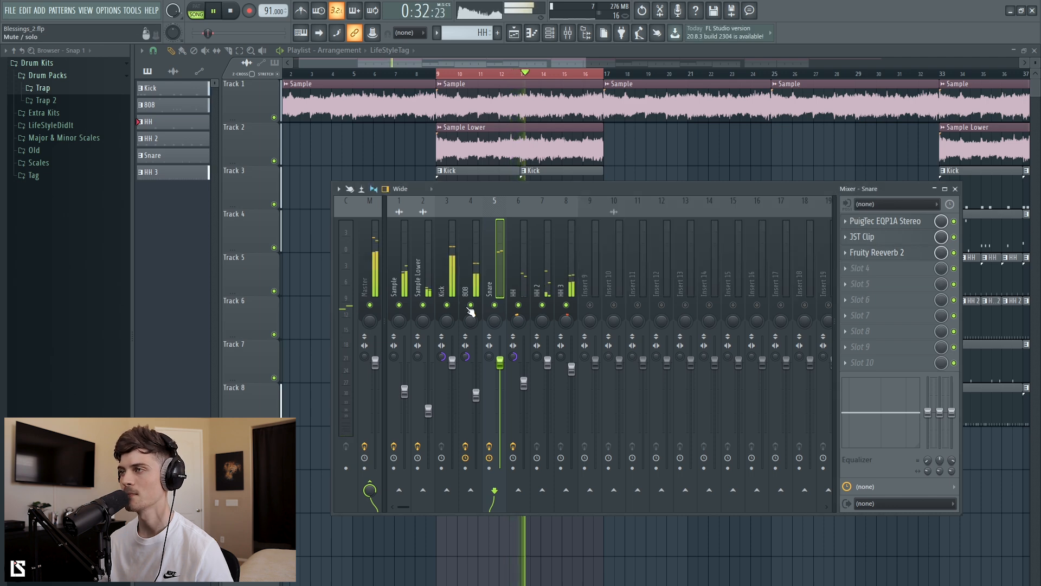
# Step: Mute Kick, Sample Lower and Sample, restart playback and slightly lower the snare reverb's wet level
pyautogui.moveTo(453, 305); pyautogui.dragTo(395, 306)
pyautogui.press('space')
pyautogui.press('space')
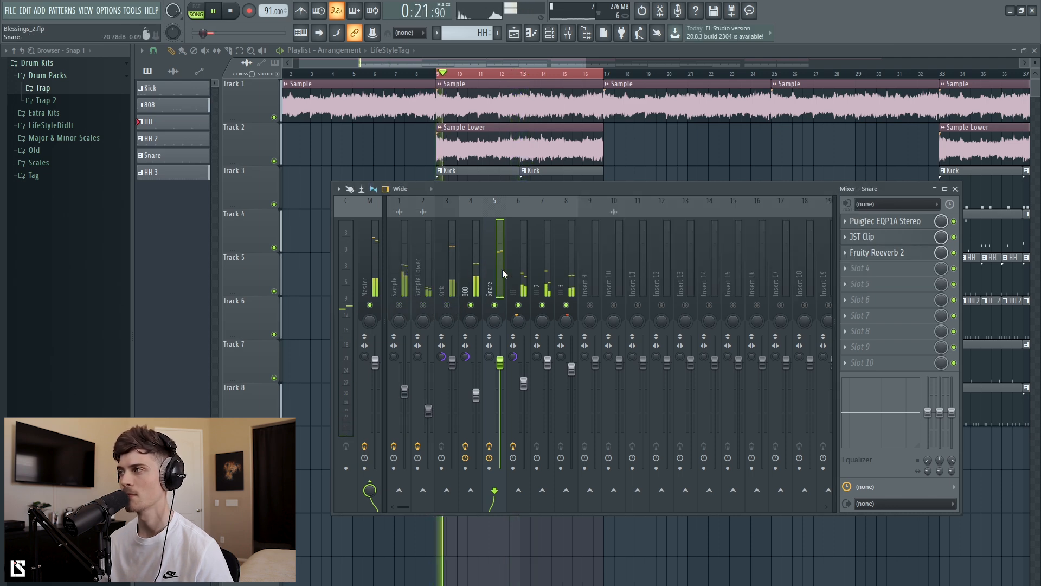
pyautogui.click(905, 253)
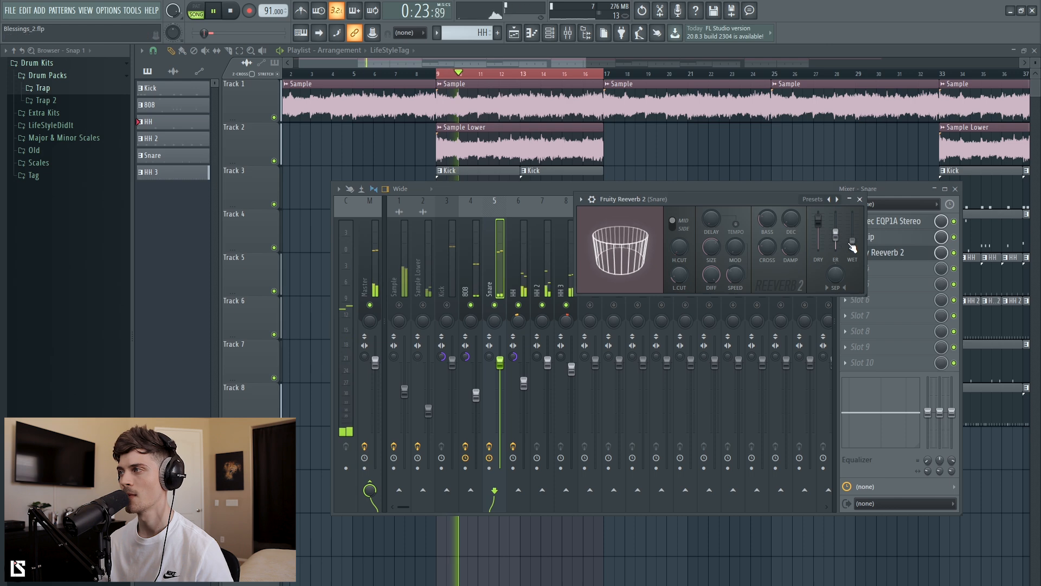
pyautogui.moveTo(852, 246); pyautogui.dragTo(852, 247)
pyautogui.click(859, 199)
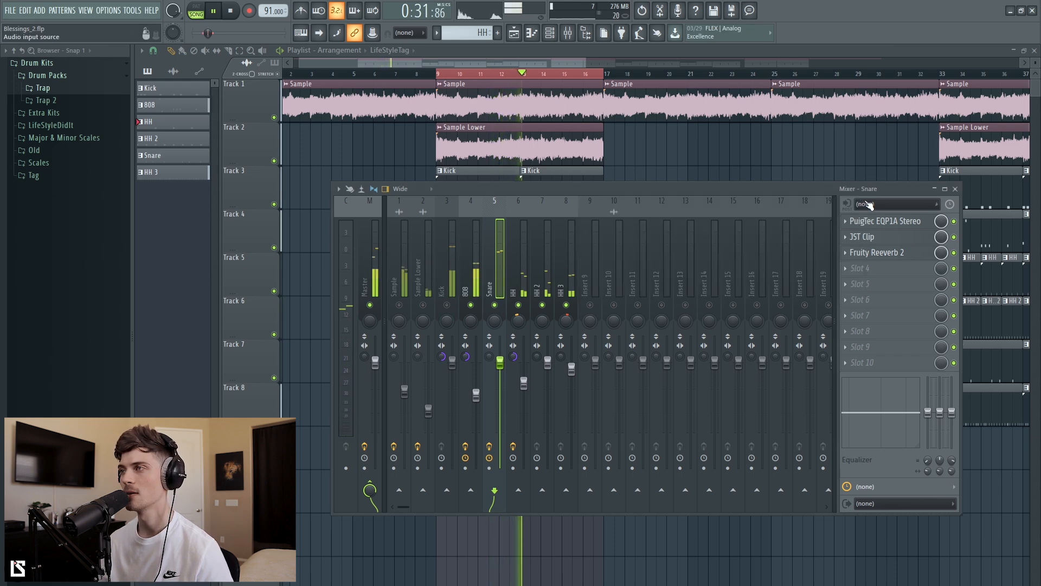
# Step: Unmute all mixer tracks, restart playback and raise the 808's level slightly to about -6.9 dB
pyautogui.press('space')
pyautogui.rightClick(451, 307)
pyautogui.rightClick(451, 306)
pyautogui.press('space')
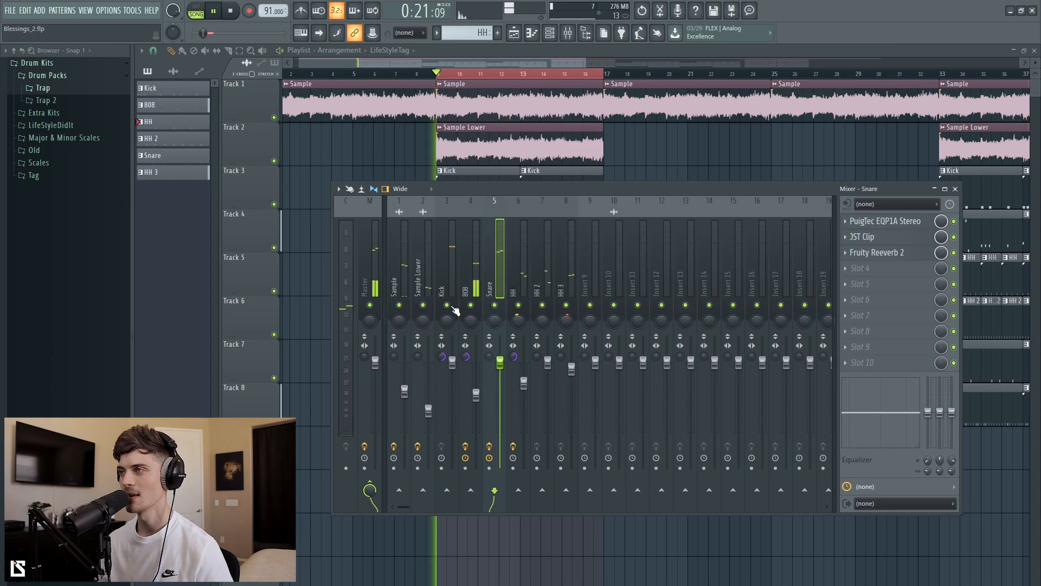
pyautogui.click(454, 271)
pyautogui.click(472, 271)
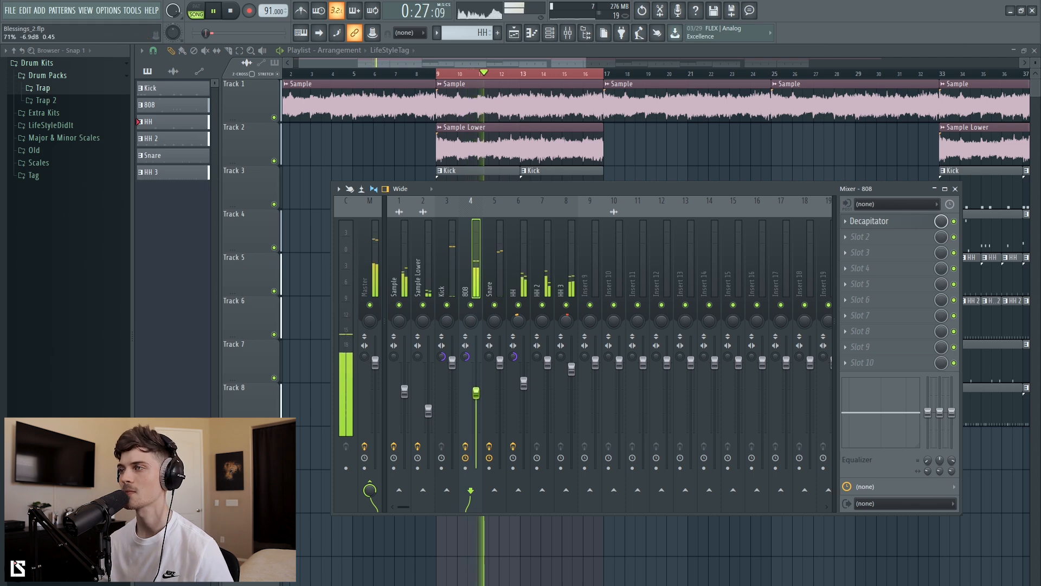
# Step: Set the high-frequency roll-off, band 10, in the Sample track's Q10 equalizer to 1929 Hz and close the plugin
pyautogui.click(401, 261)
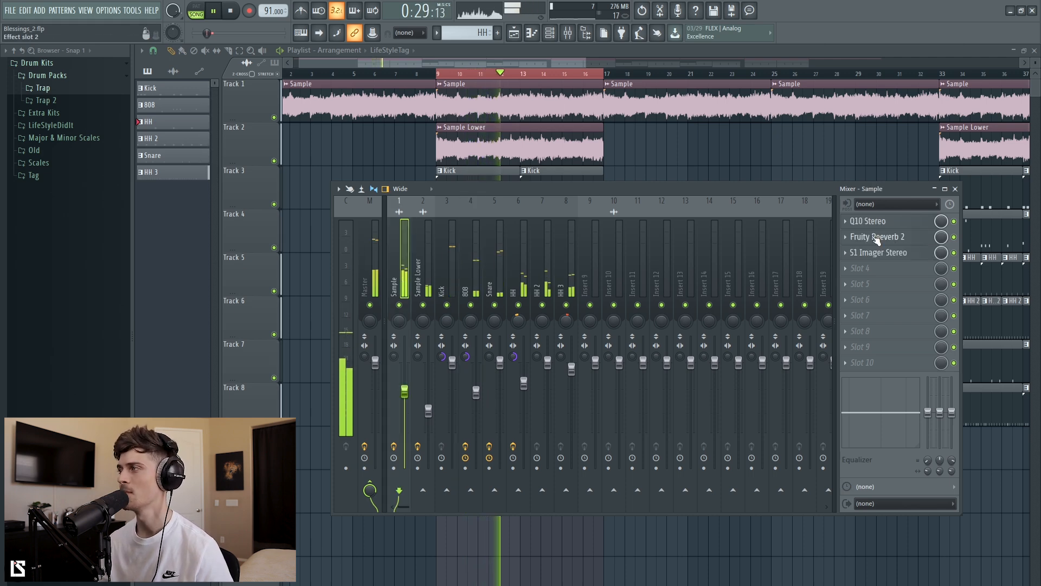
pyautogui.click(888, 227)
pyautogui.moveTo(653, 258)
pyautogui.mouseDown()
pyautogui.moveTo(638, 259)
pyautogui.moveTo(654, 258)
pyautogui.mouseUp()
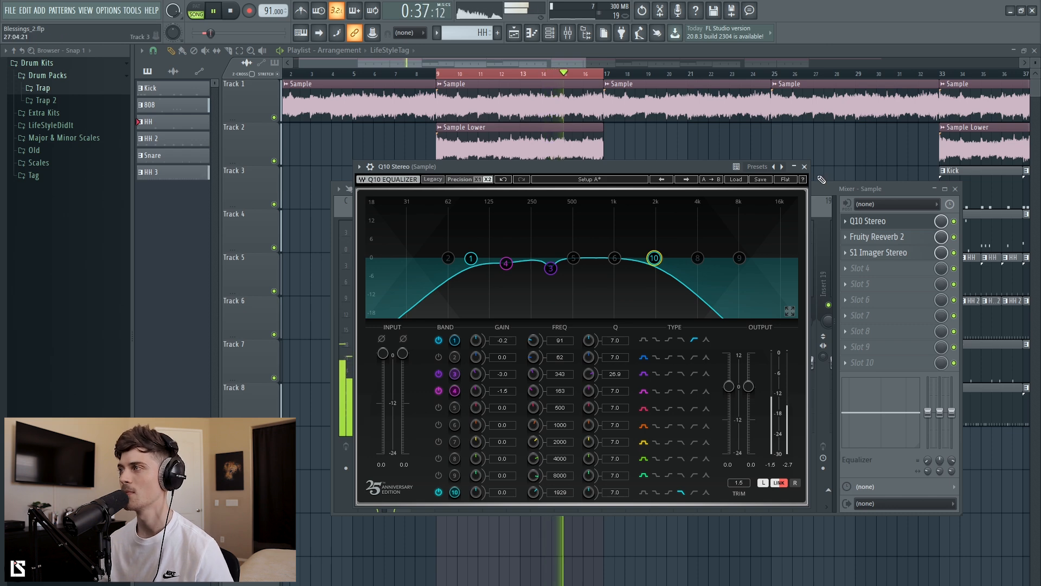
pyautogui.click(805, 167)
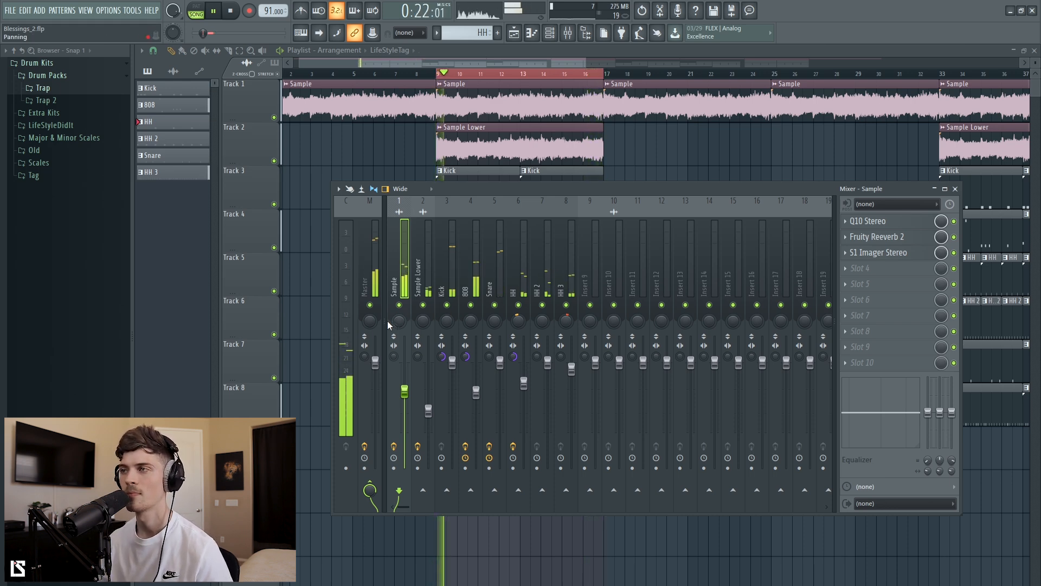
# Step: Try a different stereo separation on the Master during playback, reset it to its default and stop playback
pyautogui.click(365, 360)
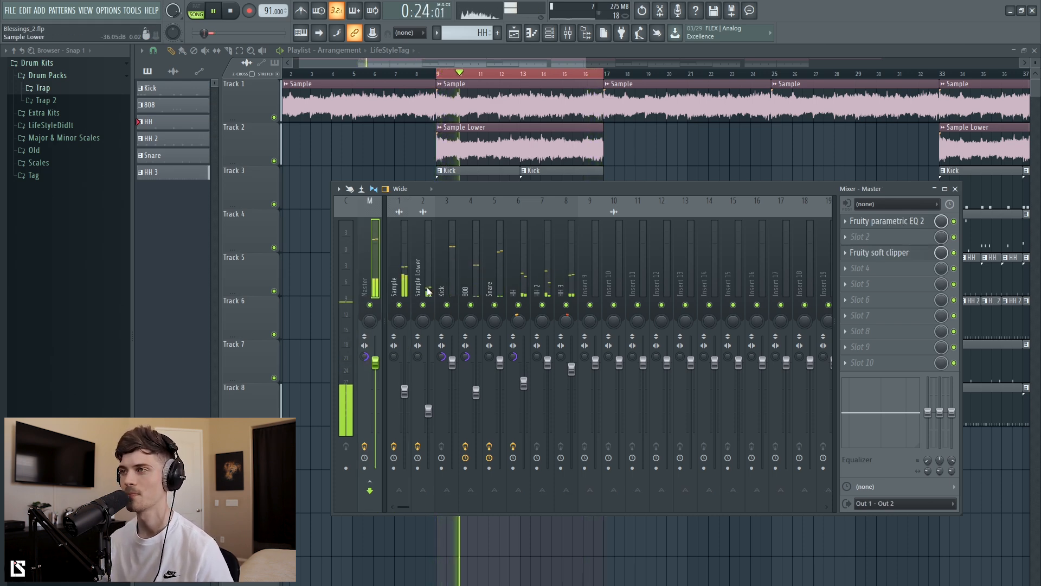
pyautogui.click(470, 262)
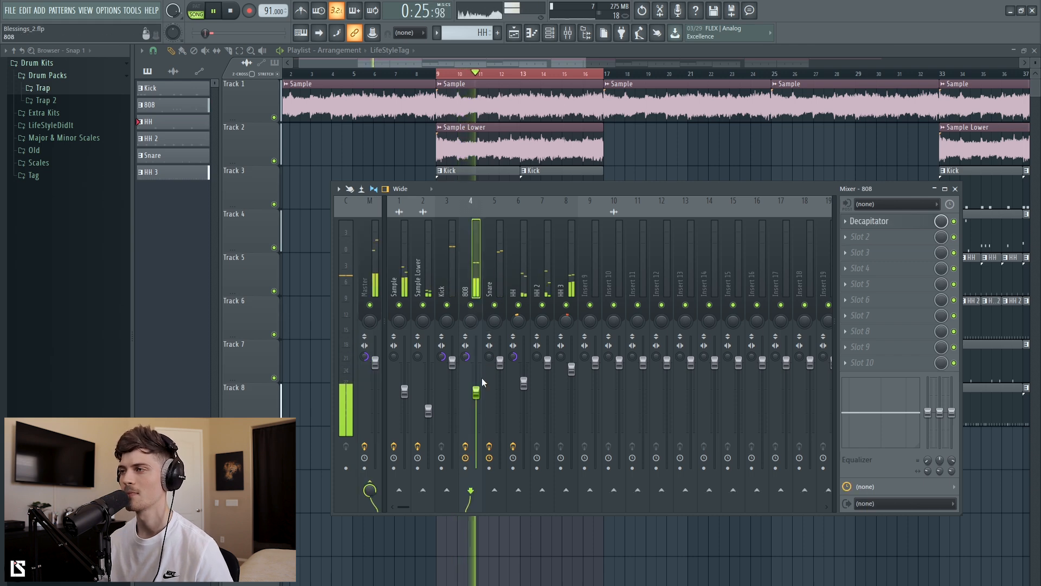
pyautogui.click(447, 236)
pyautogui.rightClick(365, 356)
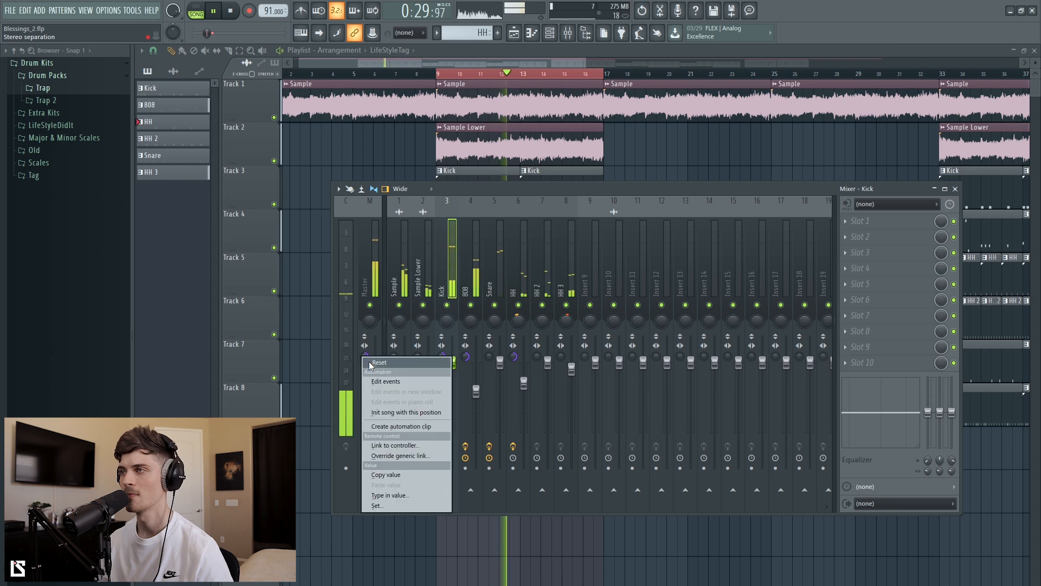
pyautogui.click(373, 362)
pyautogui.press('space')
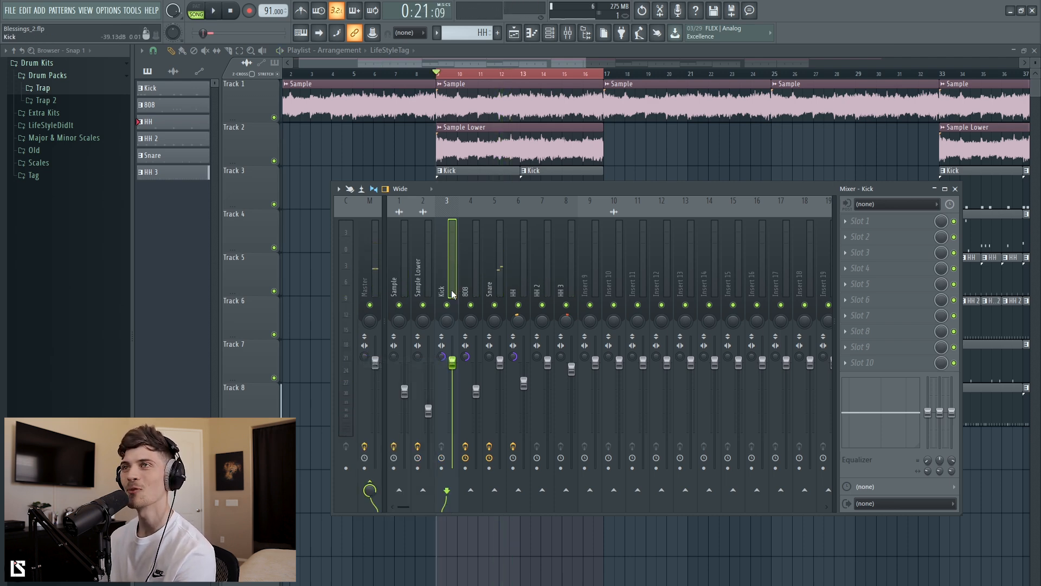
# Step: Mute Sample Lower and Sample, and play the beat to check the 808 and Snare without the samples
pyautogui.click(423, 305)
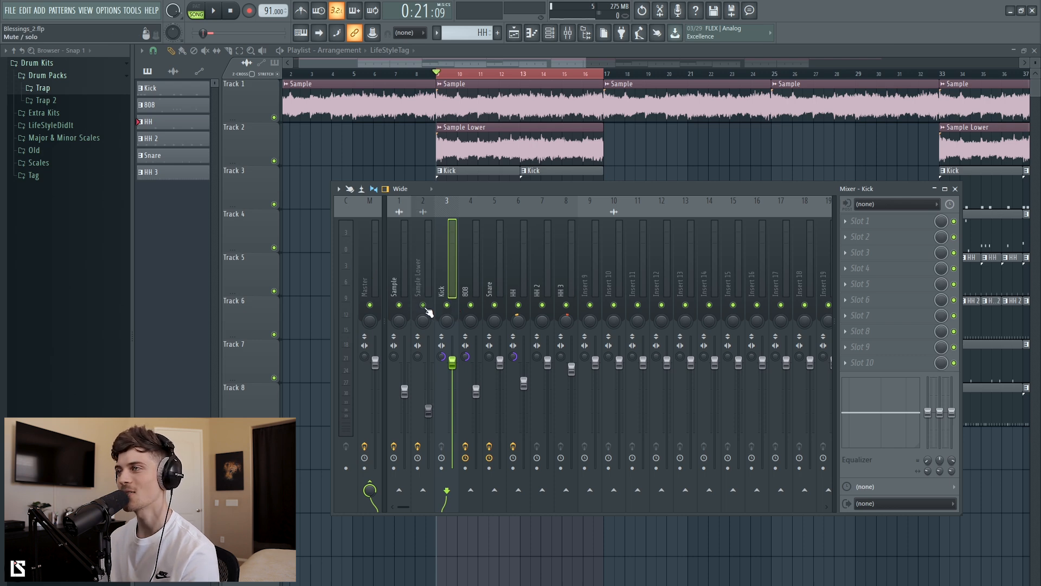
pyautogui.click(219, 12)
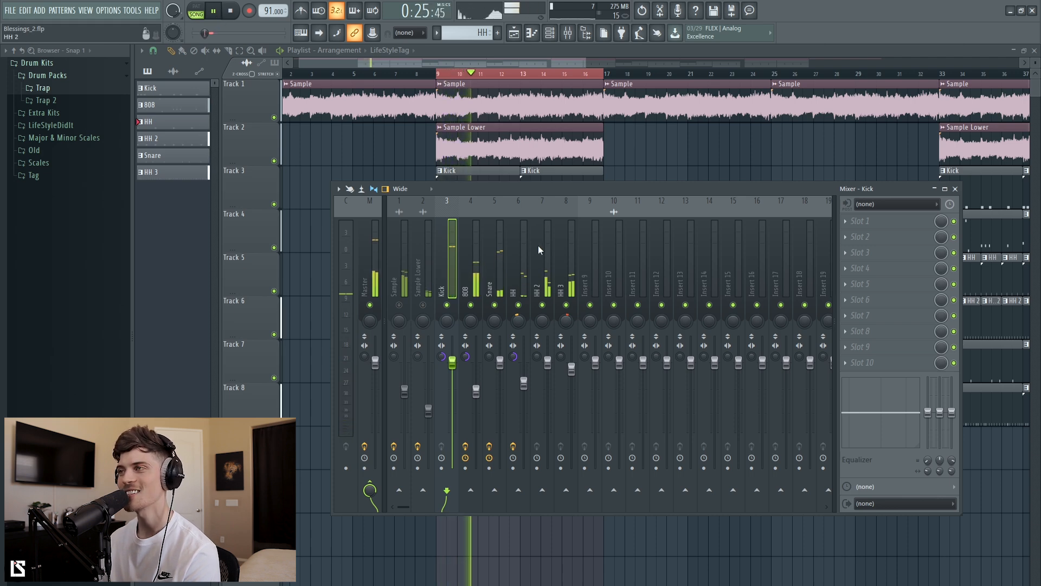
pyautogui.click(468, 277)
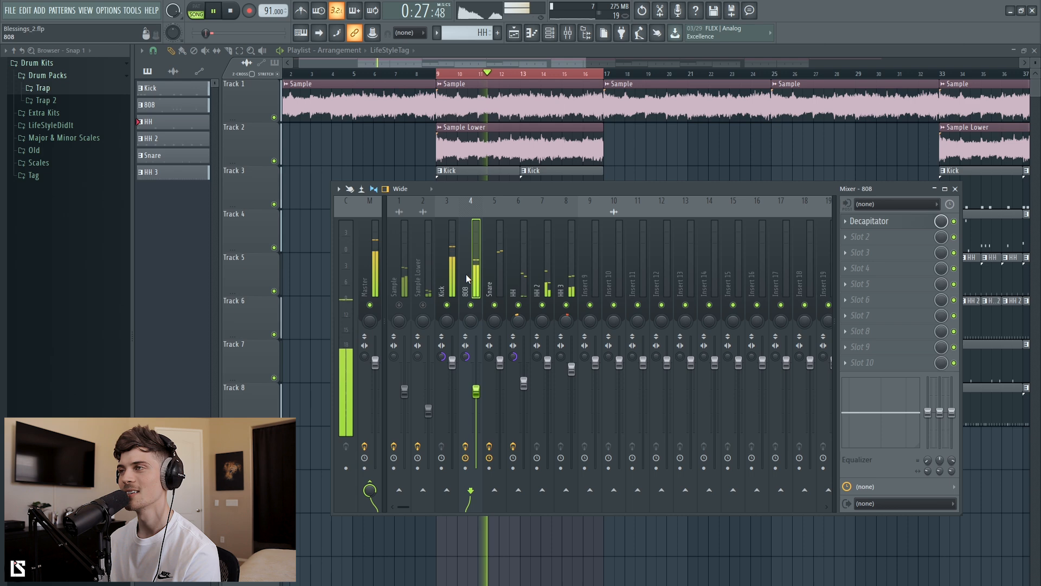
pyautogui.click(503, 279)
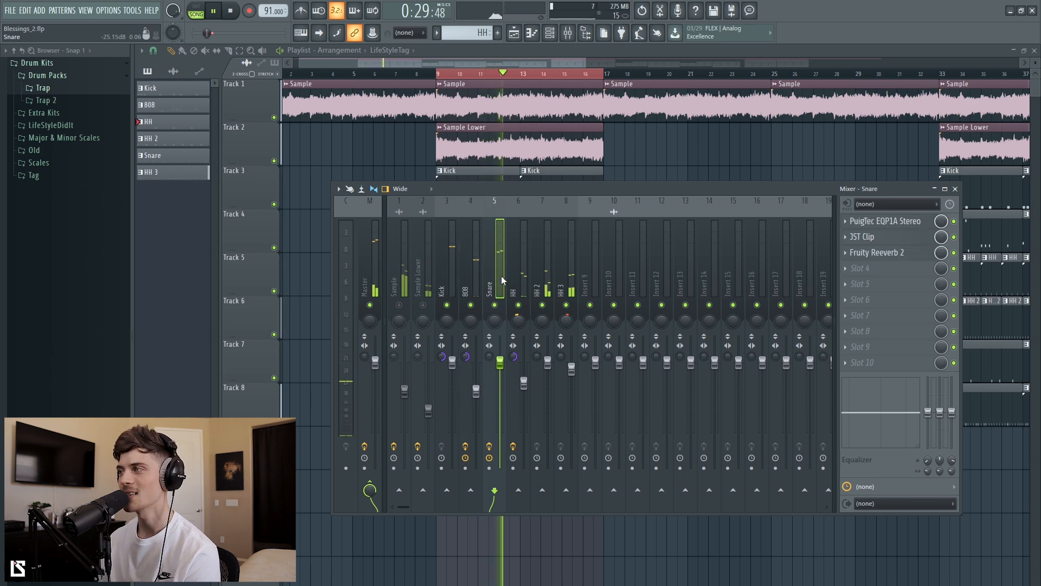
pyautogui.press('space')
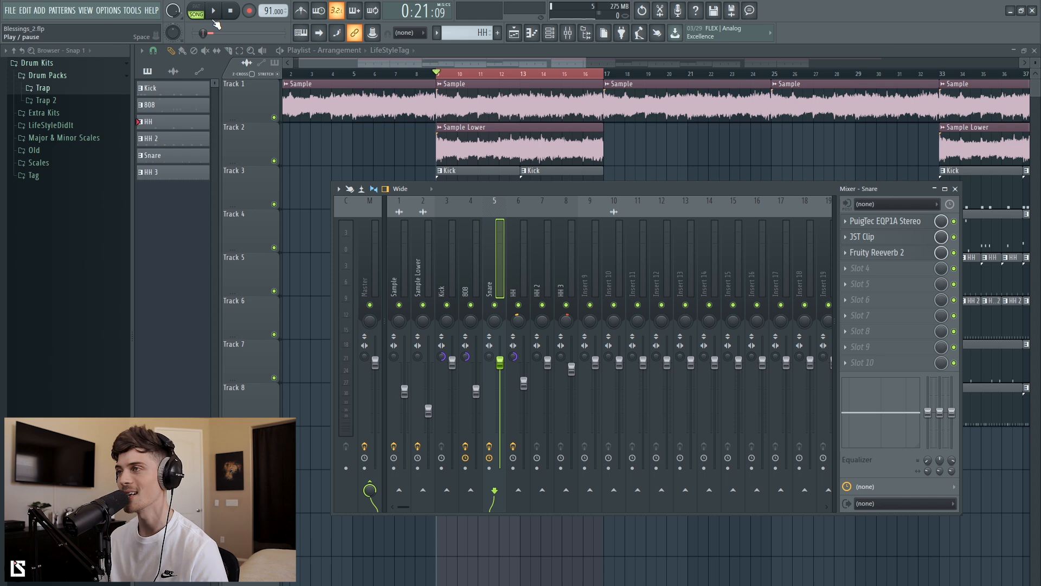
# Step: Restart playback, isolate HH, HH 2 and HH 3, and pan HH 3 about 19% right
pyautogui.click(214, 20)
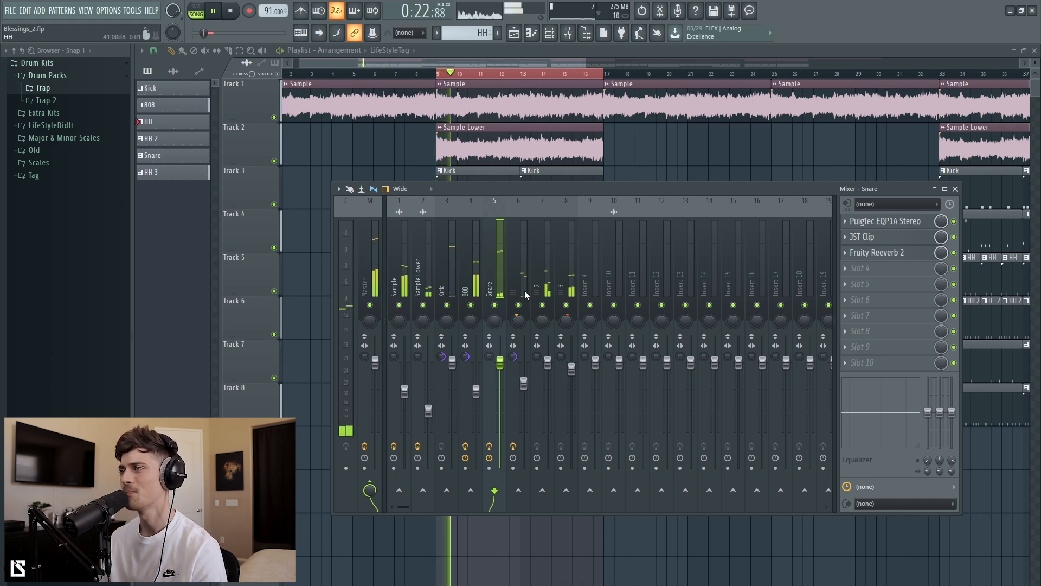
pyautogui.keyDown('ctrl'); pyautogui.click(518, 304); pyautogui.keyUp('ctrl')
pyautogui.click(542, 305)
pyautogui.click(566, 305)
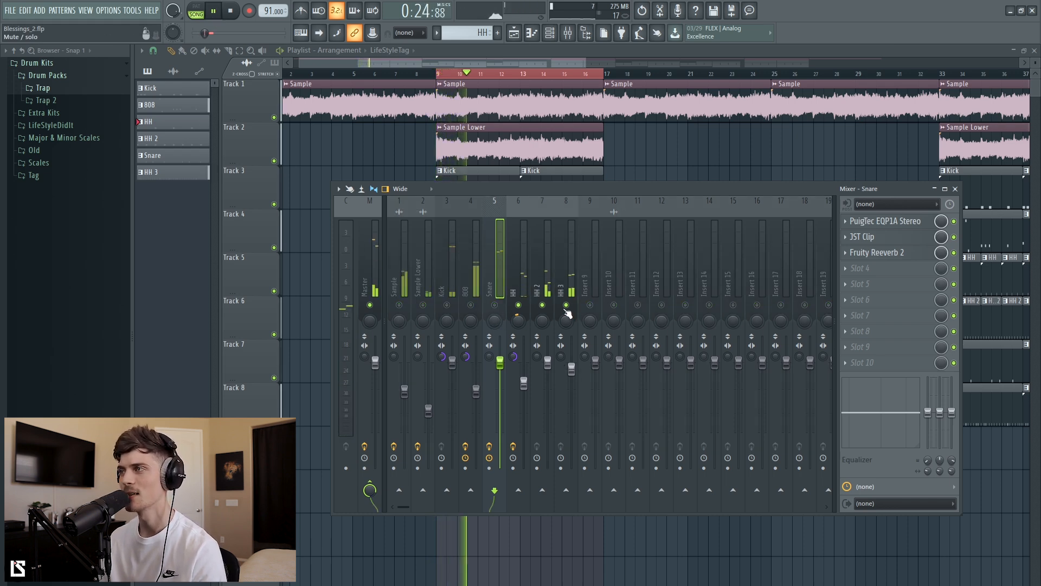
pyautogui.click(566, 326)
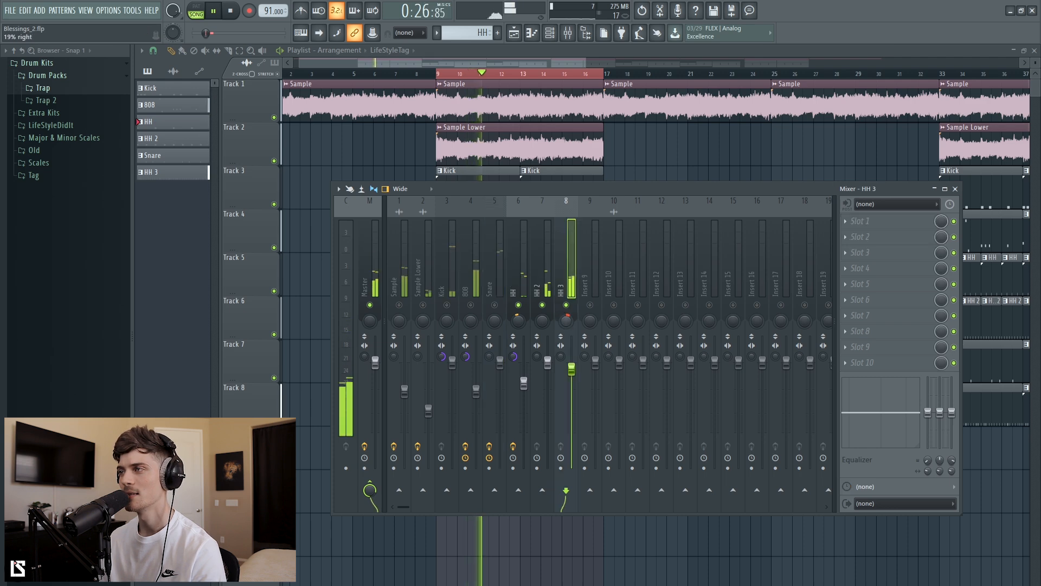
# Step: Bring the Snare and Kick back in to check the hi-hats with the 808 muted, and unmute every track
pyautogui.click(494, 304)
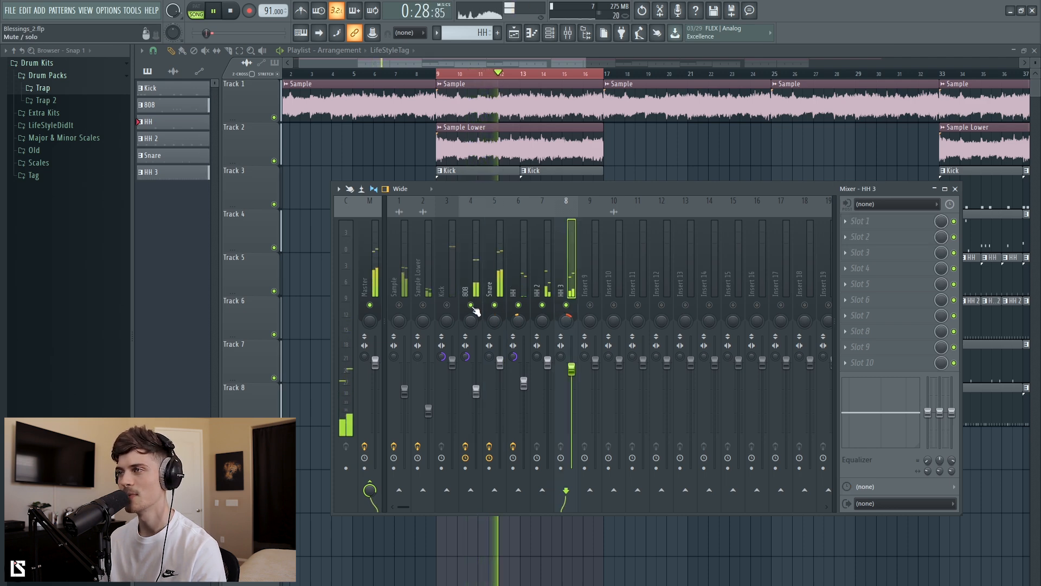
pyautogui.click(453, 306)
pyautogui.click(447, 305)
pyautogui.click(471, 304)
pyautogui.click(472, 264)
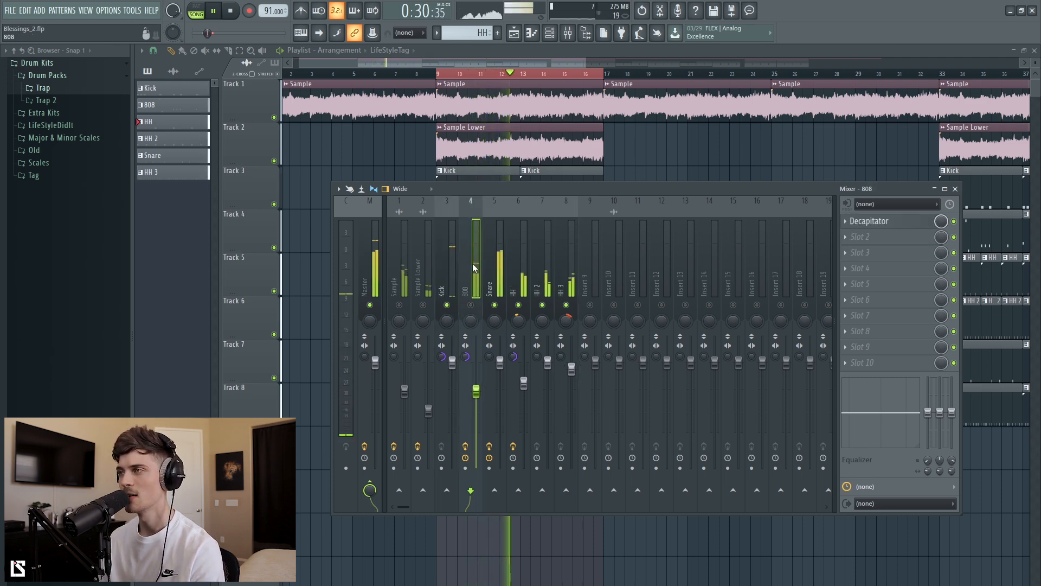
pyautogui.click(522, 266)
pyautogui.click(549, 274)
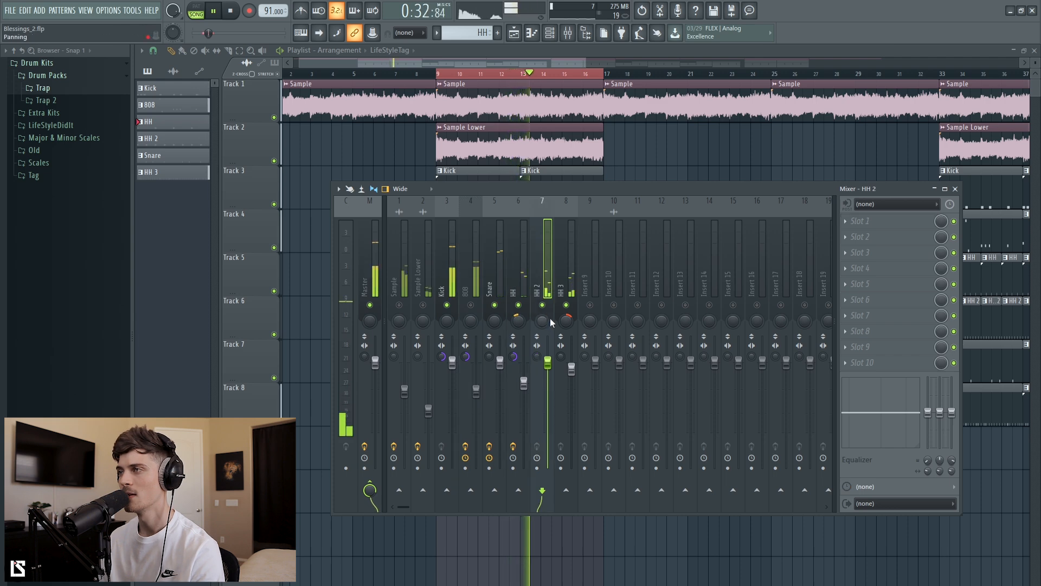
pyautogui.rightClick(542, 305)
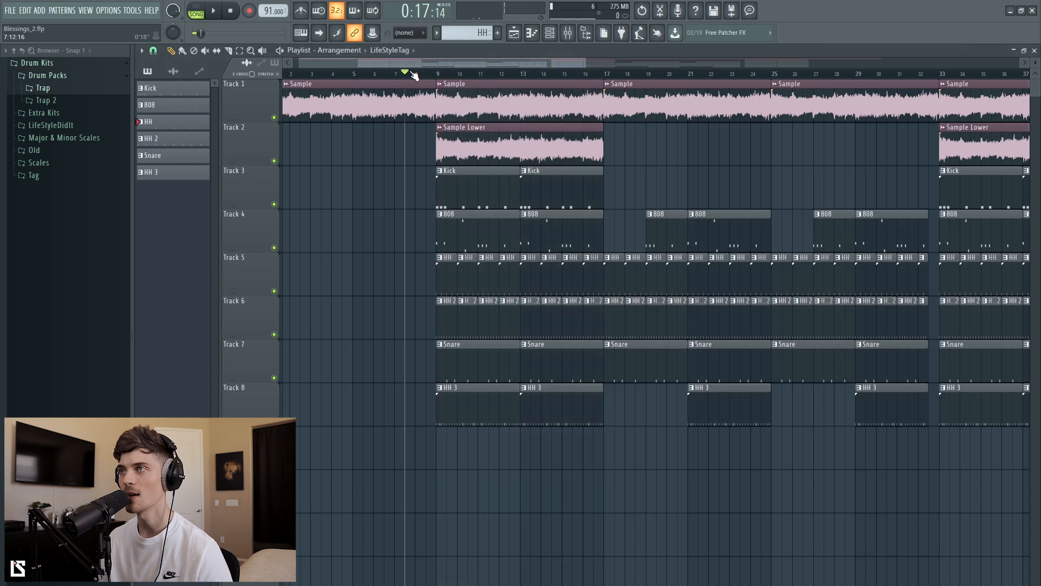
# Step: Play the arrangement from the beginning, watching the Sample's mixer level and the playlist up to the drum entry
pyautogui.press('space')
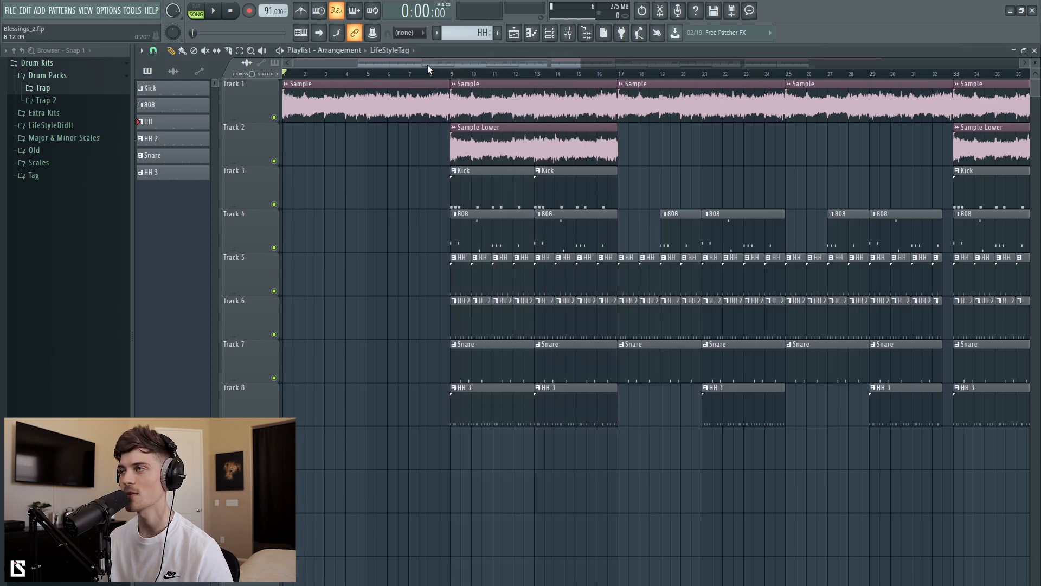
pyautogui.click(569, 34)
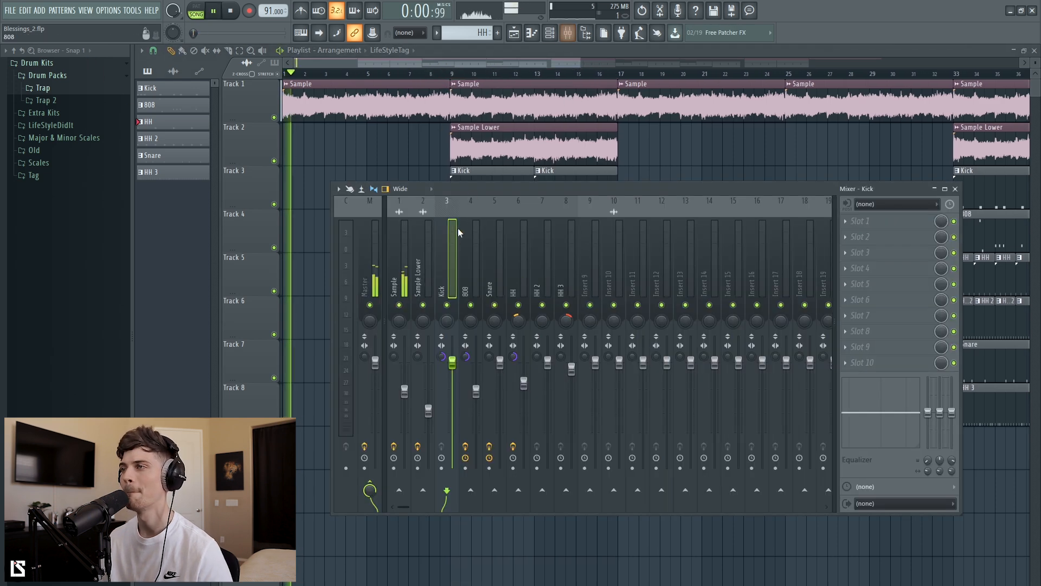
pyautogui.click(402, 252)
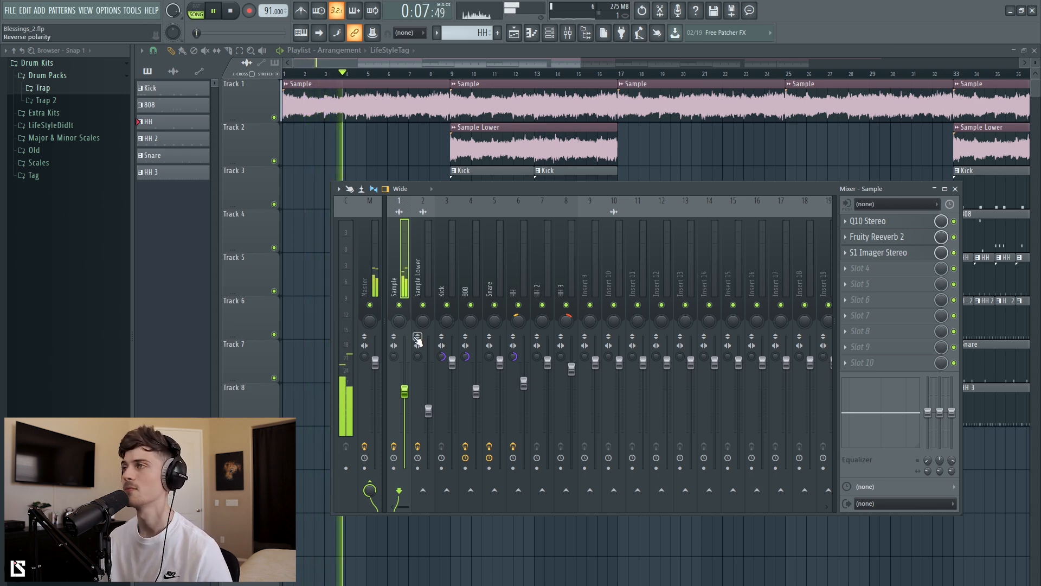
pyautogui.press('F9')
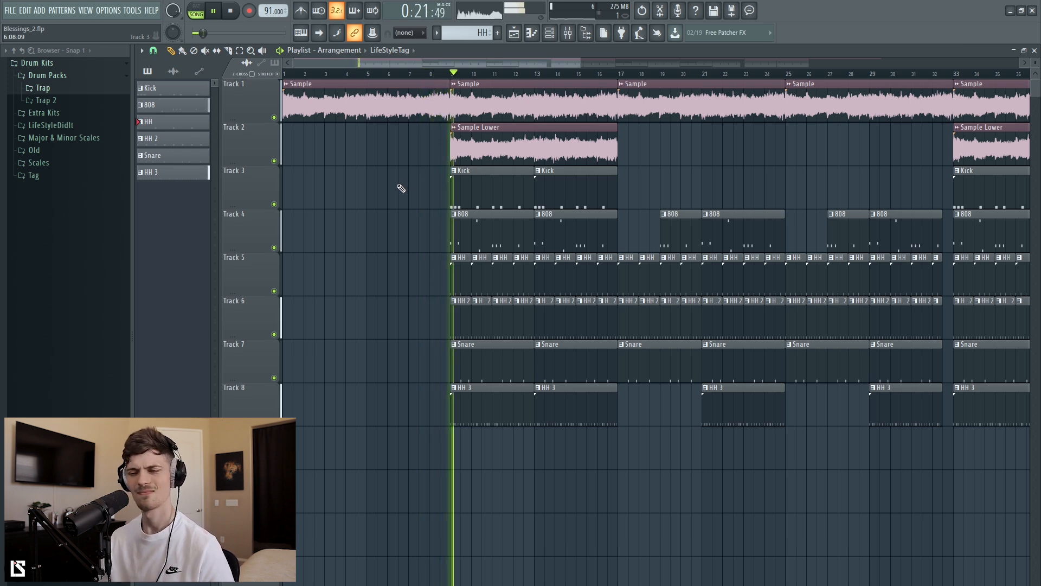
pyautogui.click(567, 33)
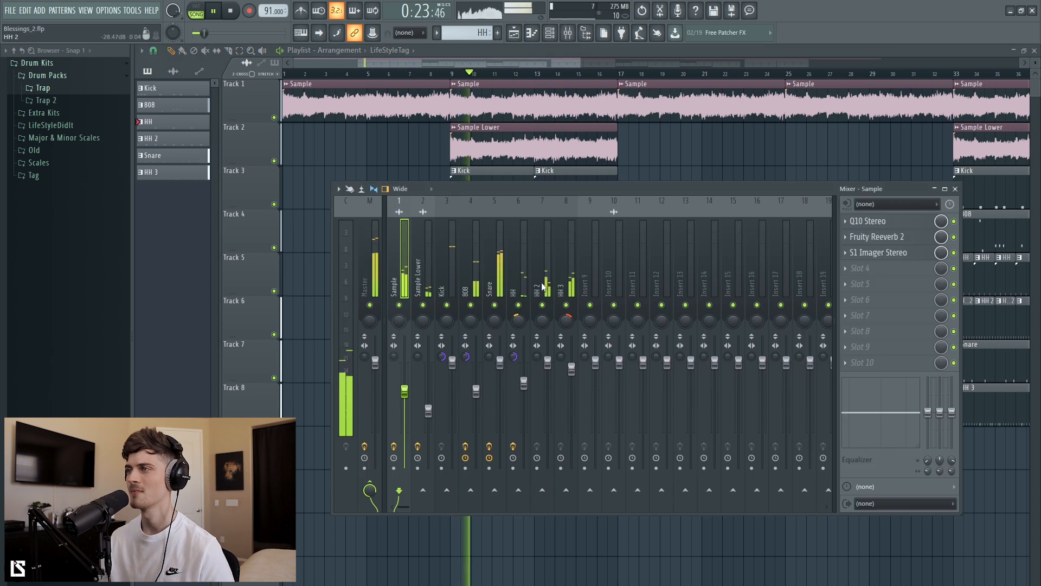
# Step: Lower the hi-hats' levels and reduce the high-frequency boost in the Snare's PuigTec EQP1A to 2
pyautogui.click(501, 271)
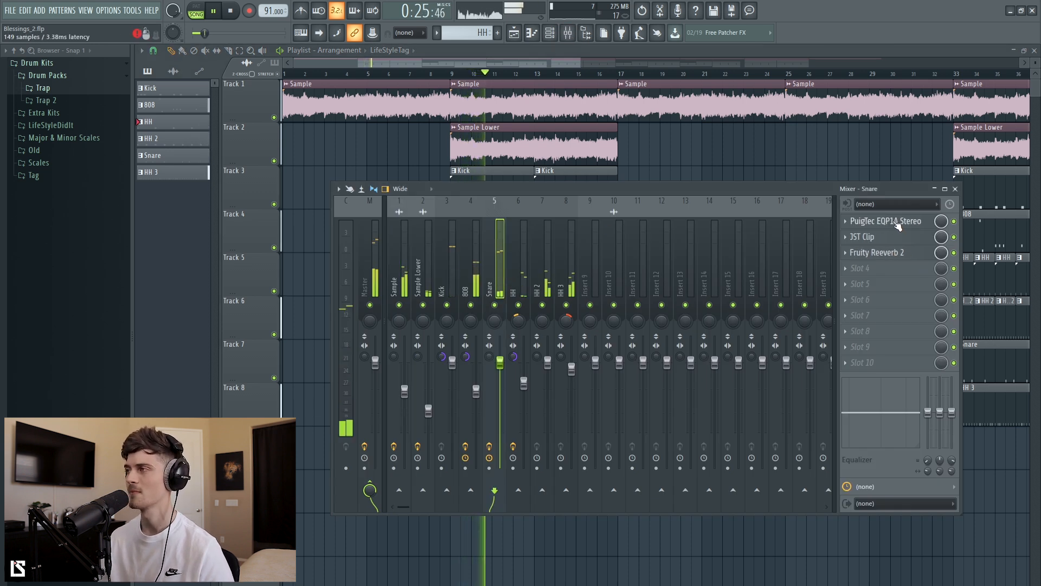
pyautogui.click(524, 268)
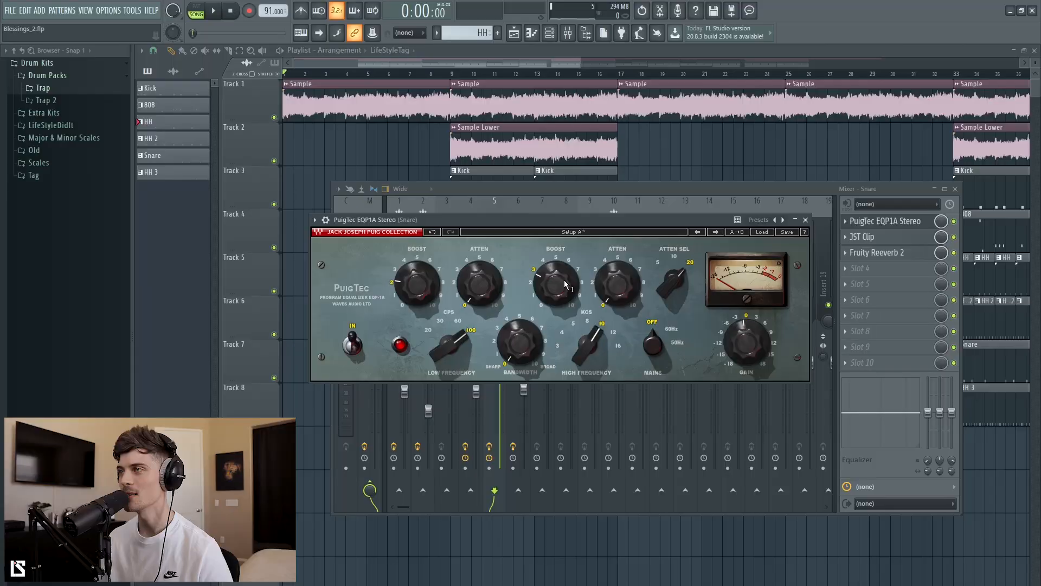
pyautogui.moveTo(561, 280); pyautogui.dragTo(560, 275)
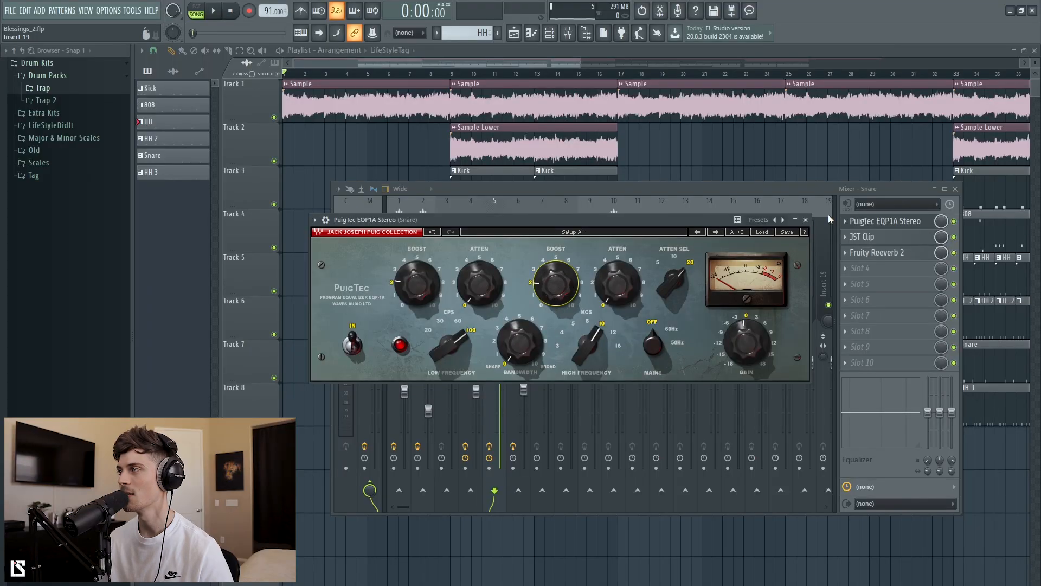
pyautogui.click(805, 220)
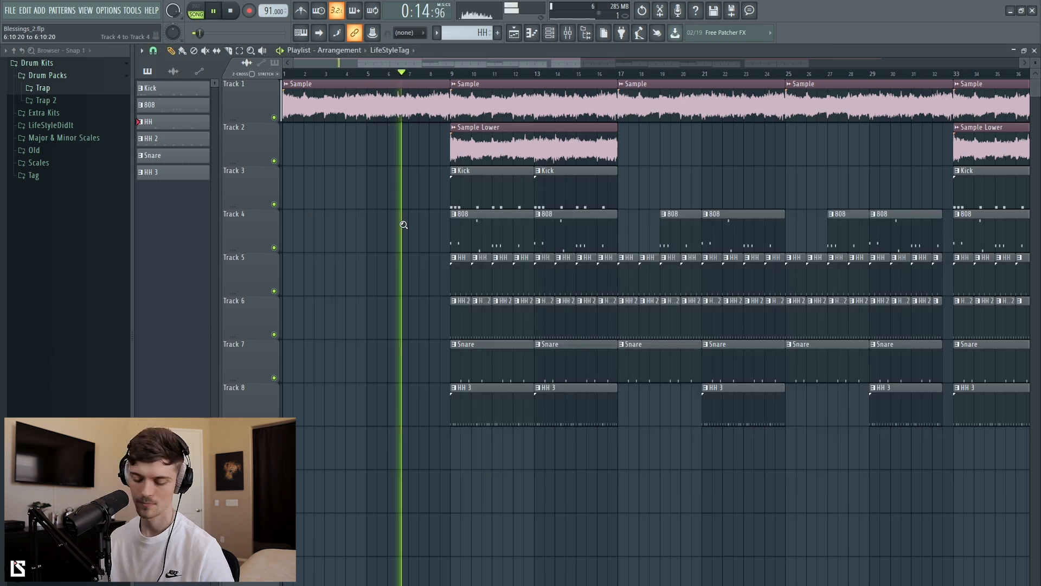
# Step: Show the whole arrangement during playback, and lower the levels of HH, HH 2 and HH 3 slightly as a group
pyautogui.scroll(-3, 401, 225)
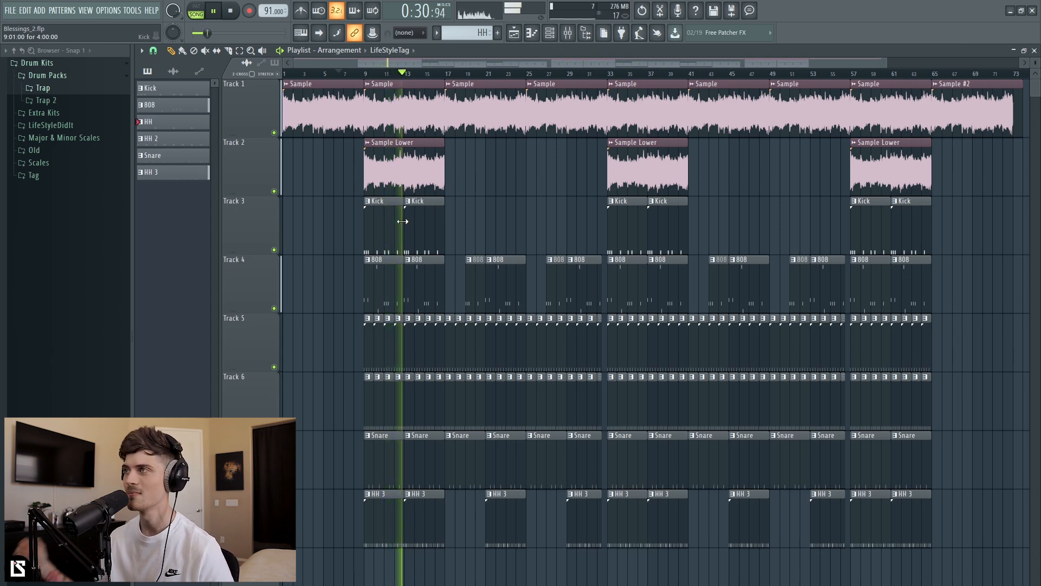
pyautogui.click(567, 33)
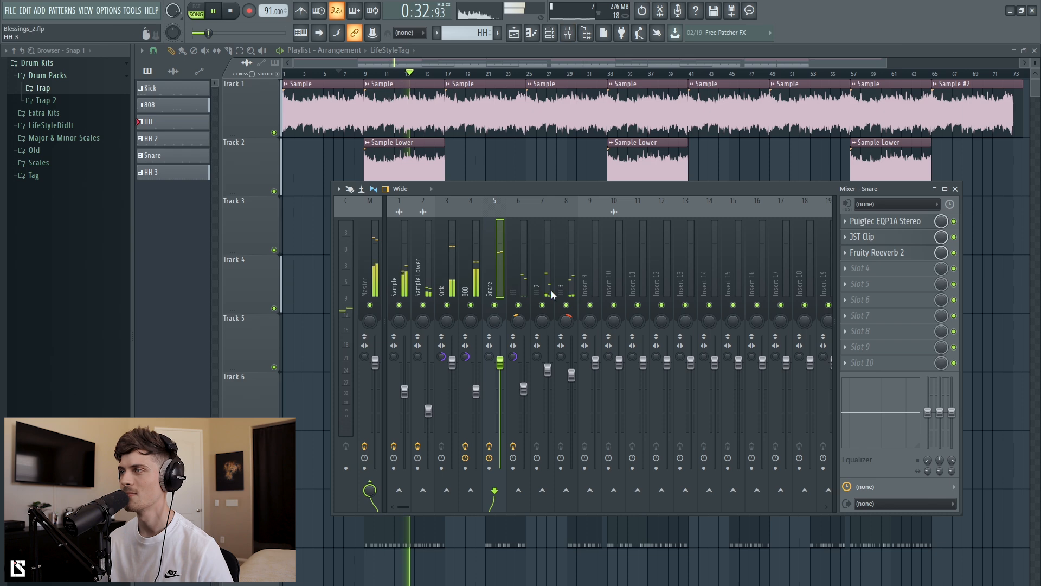
pyautogui.click(528, 266)
pyautogui.moveTo(528, 265); pyautogui.dragTo(557, 269)
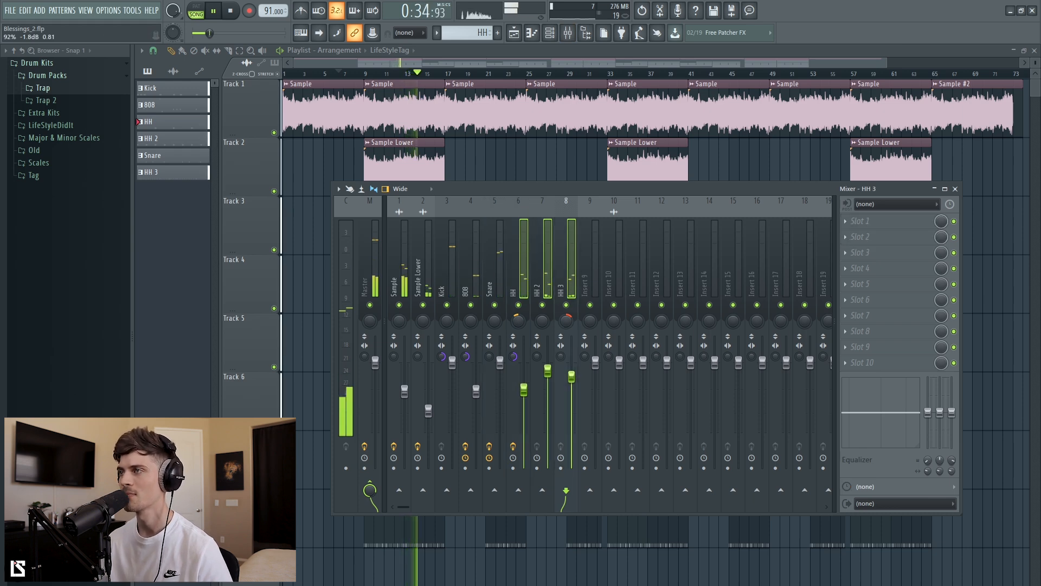
# Step: Lower the Snare's level, stop playback, and bring the Snare and all three hi-hats down slightly together
pyautogui.click(494, 377)
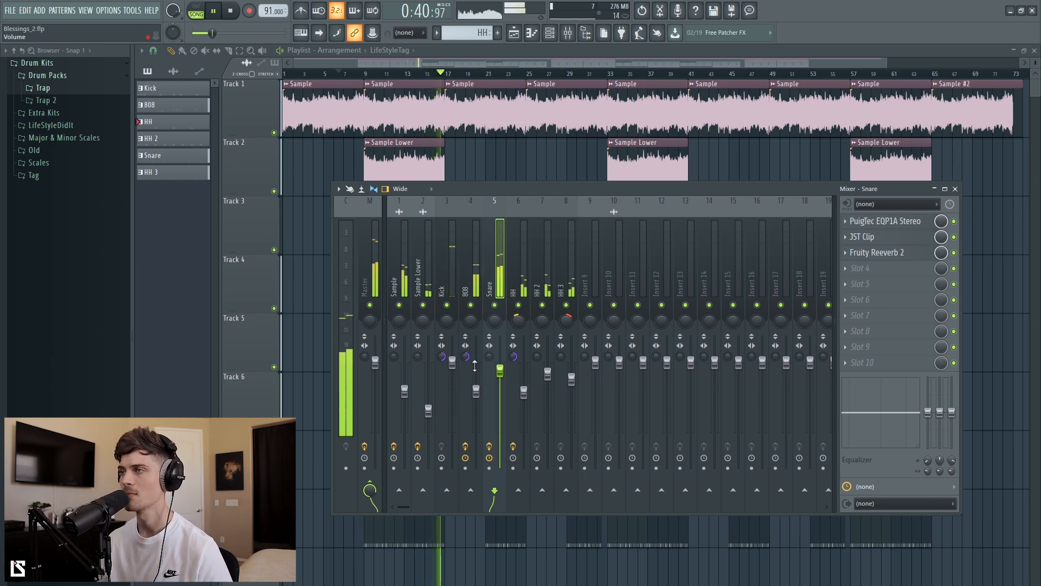
pyautogui.press('space')
pyautogui.moveTo(496, 278); pyautogui.dragTo(563, 278)
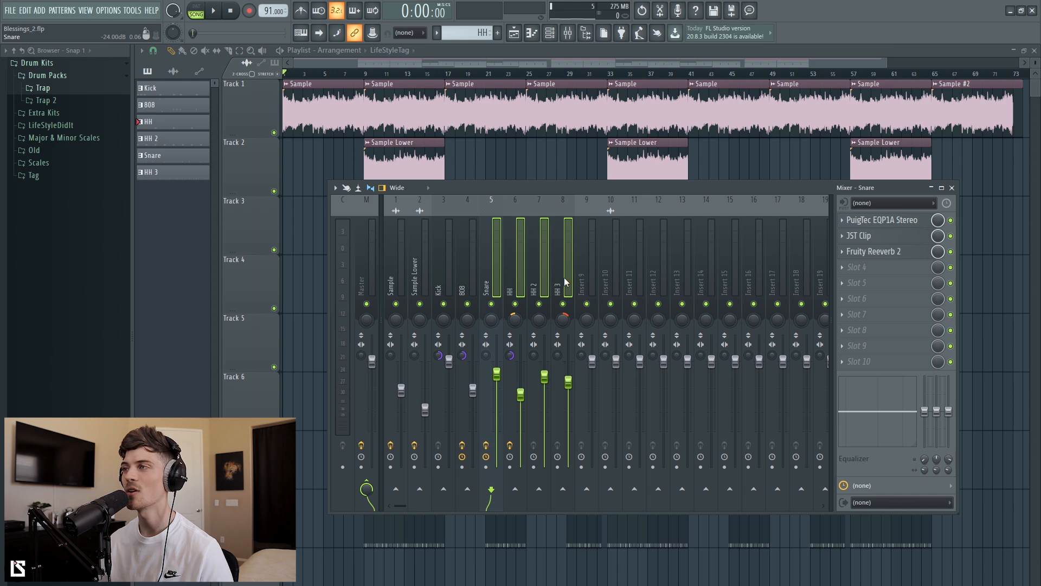
# Step: Review the mixer levels and effect chains of the HH 2, Snare, Sample and Sample Lower tracks
pyautogui.click(541, 275)
pyautogui.click(486, 271)
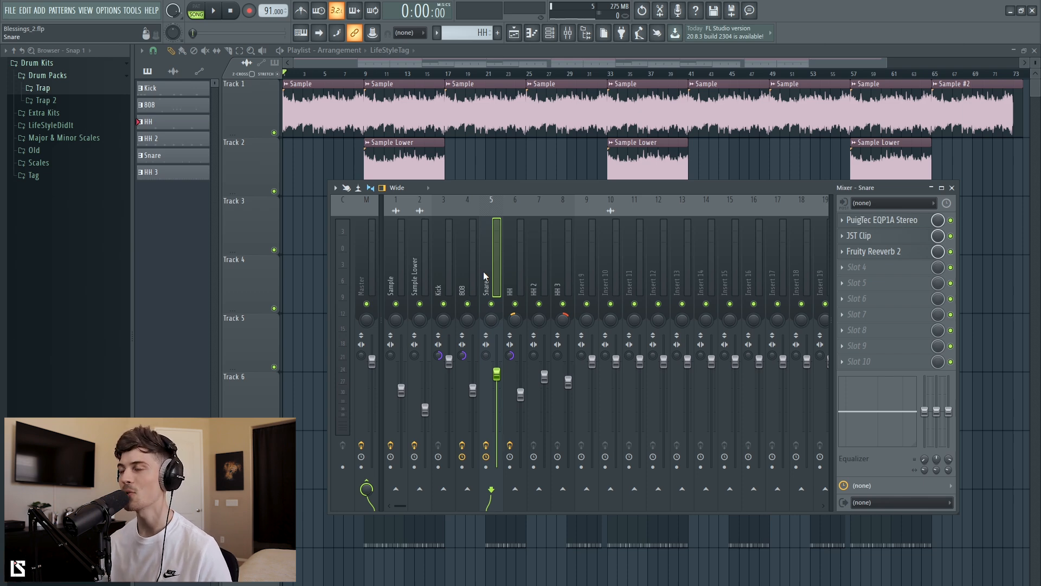
pyautogui.click(401, 274)
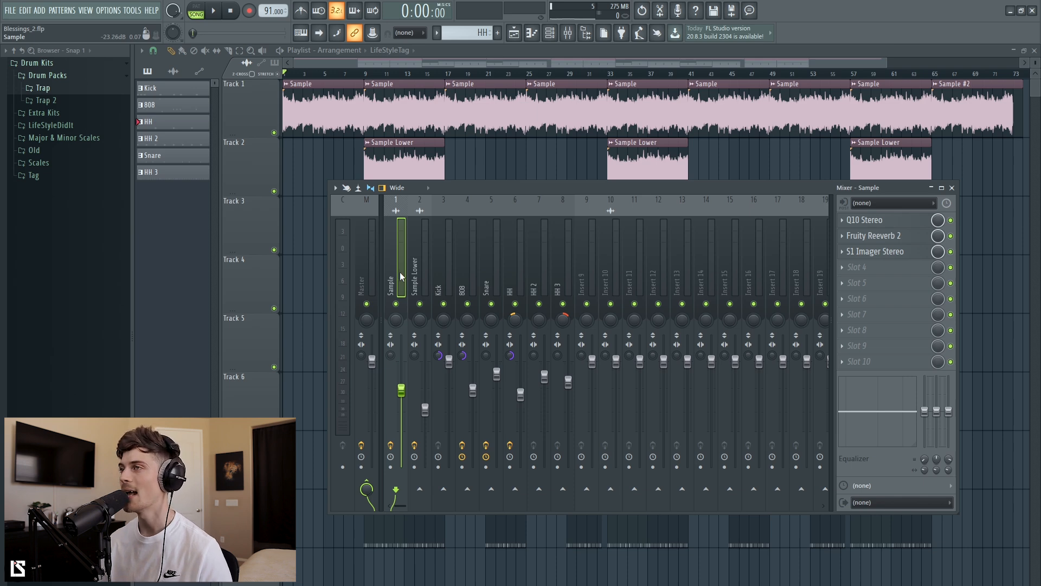
pyautogui.click(423, 273)
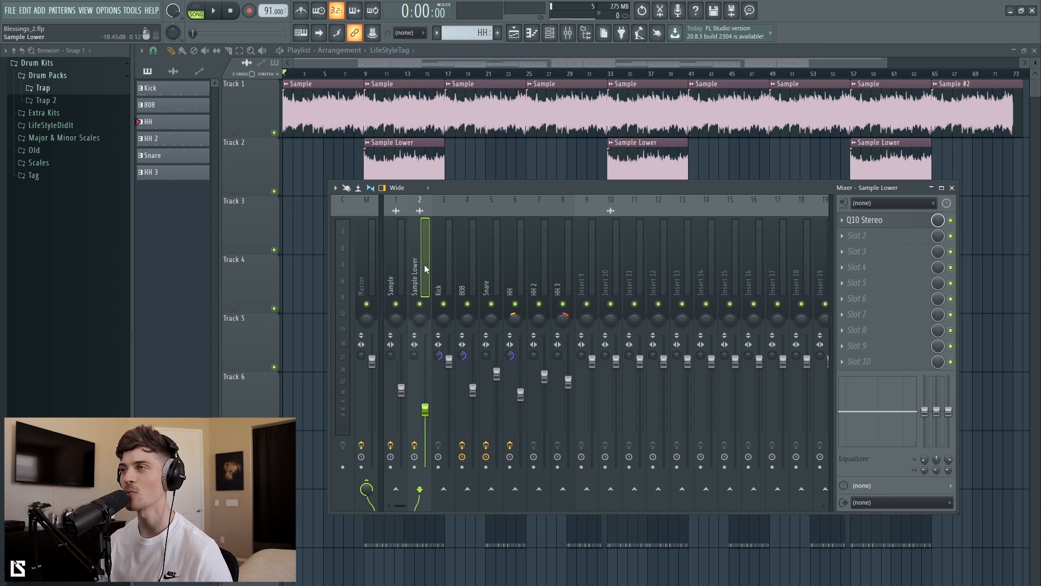
pyautogui.click(405, 269)
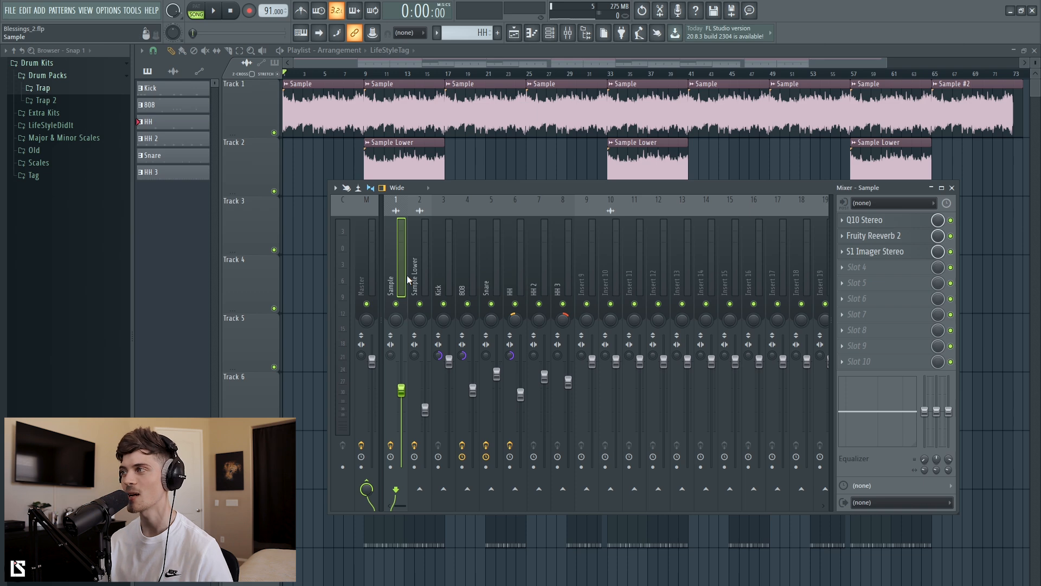